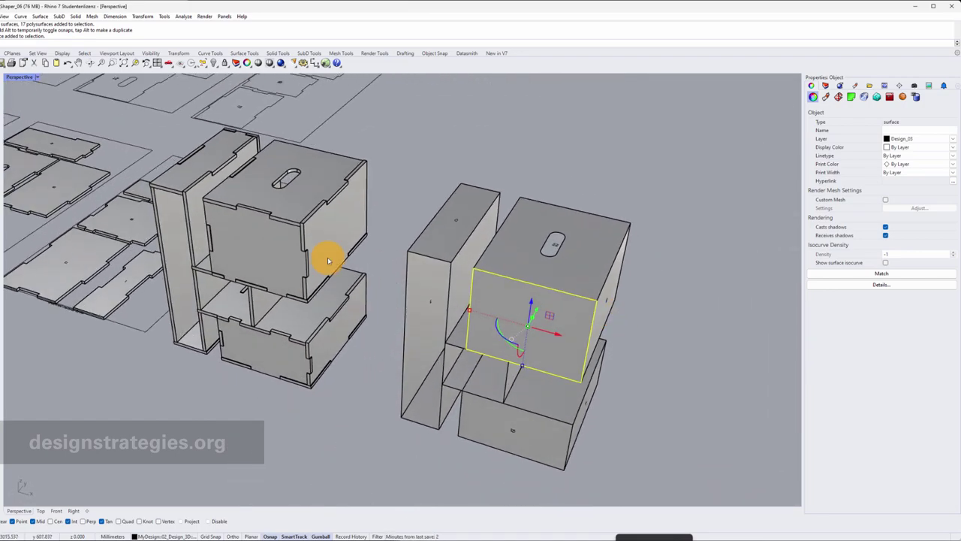
Examine the finger-jointed letter K model and the flat panels laid out beside it.
{"action": "scroll", "coordinate": [326, 201], "scroll_direction": "down", "scroll_amount": 4}
{"action": "scroll", "coordinate": [237, 195], "scroll_direction": "up", "scroll_amount": 4}
{"action": "scroll", "coordinate": [211, 196], "scroll_direction": "up", "scroll_amount": 3}
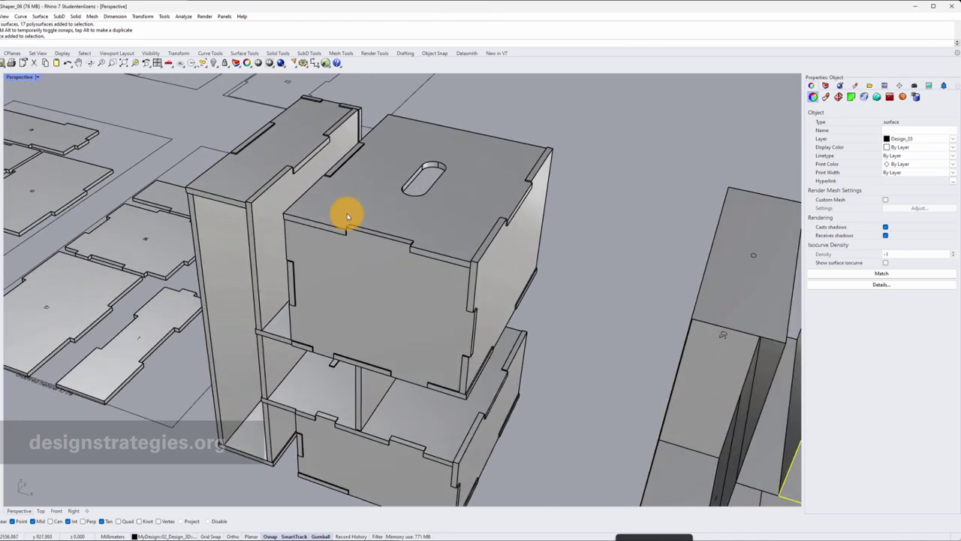
{"action": "right_click_drag", "start_coordinate": [416, 213], "coordinate": [530, 383]}
{"action": "scroll", "coordinate": [234, 195], "scroll_direction": "down", "scroll_amount": 5}
{"action": "scroll", "coordinate": [435, 347], "scroll_direction": "up", "scroll_amount": 5}
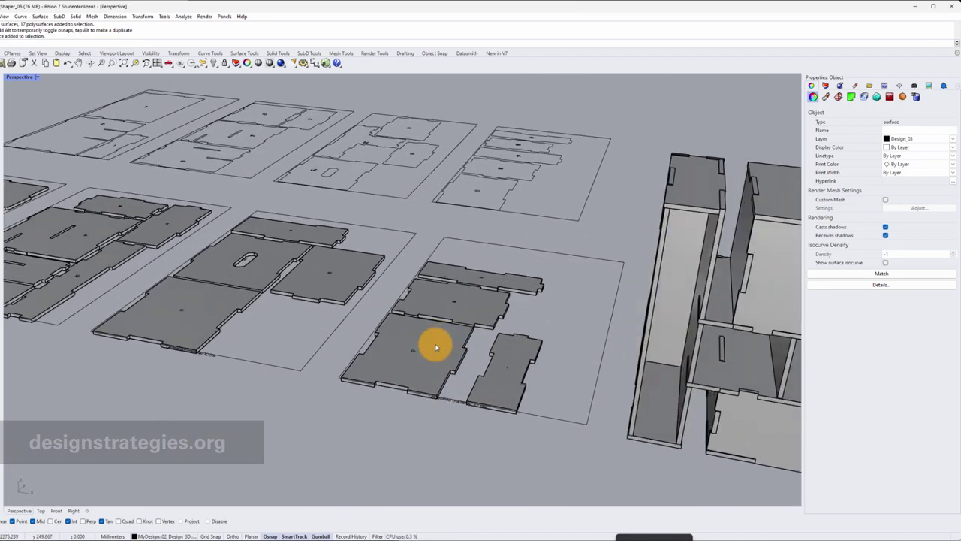
{"action": "scroll", "coordinate": [440, 296], "scroll_direction": "up", "scroll_amount": 4}
{"action": "mouse_move", "coordinate": [427, 295]}
{"action": "right_mouse_down"}
{"action": "mouse_move", "coordinate": [425, 285]}
{"action": "mouse_move", "coordinate": [417, 301]}
{"action": "right_mouse_up"}
{"action": "scroll", "coordinate": [431, 193], "scroll_direction": "down", "scroll_amount": 5}
{"action": "scroll", "coordinate": [453, 182], "scroll_direction": "up", "scroll_amount": 6}
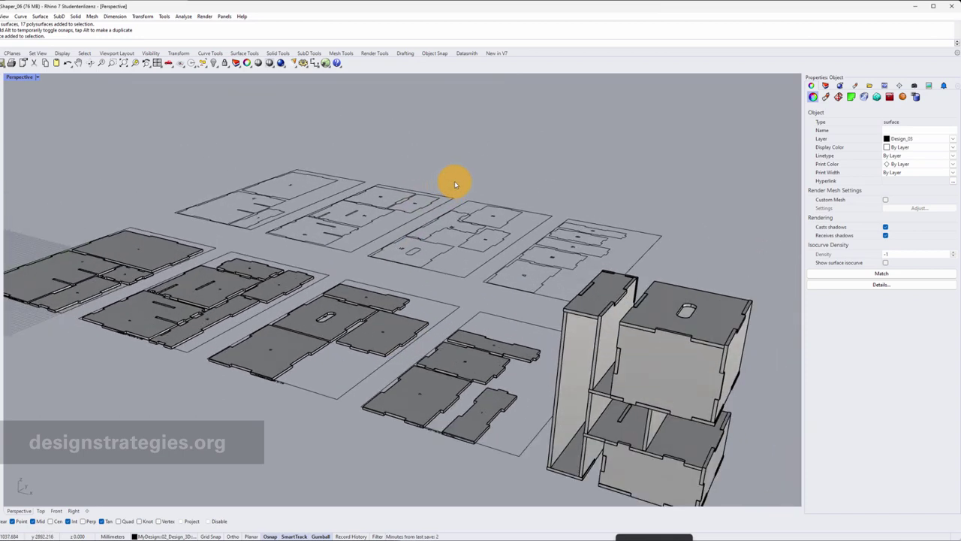
{"action": "scroll", "coordinate": [429, 254], "scroll_direction": "down", "scroll_amount": 4}
{"action": "scroll", "coordinate": [434, 249], "scroll_direction": "up", "scroll_amount": 3}
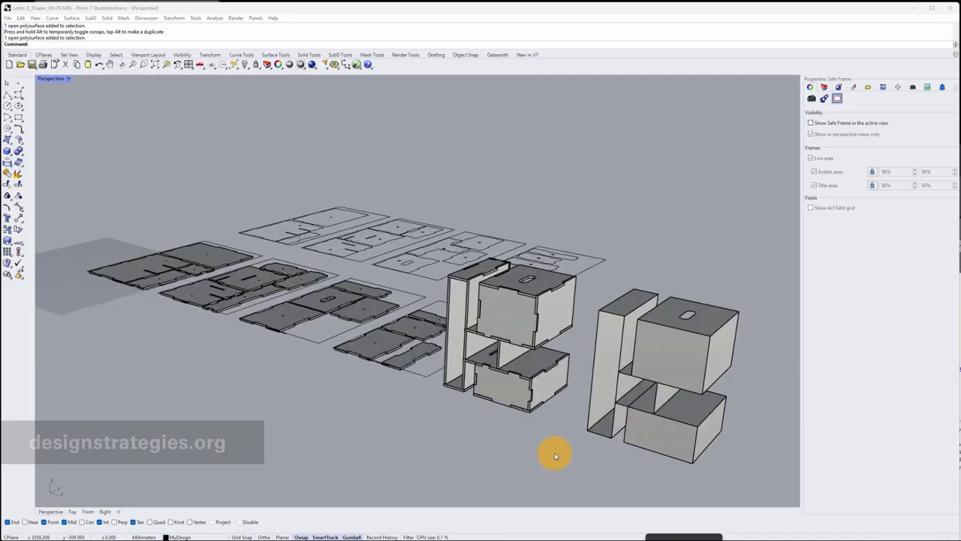
Compare the plain surface model of the letter K with its finger-jointed version from the open side.
{"action": "right_click_drag", "start_coordinate": [555, 456], "coordinate": [656, 437]}
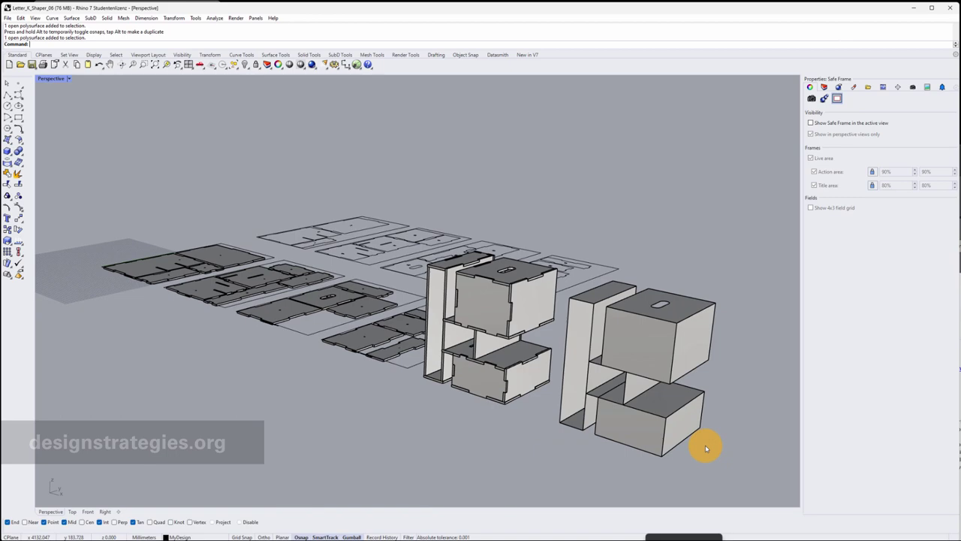
{"action": "right_click_drag", "start_coordinate": [705, 445], "coordinate": [540, 361]}
{"action": "scroll", "coordinate": [541, 360], "scroll_direction": "down", "scroll_amount": 3}
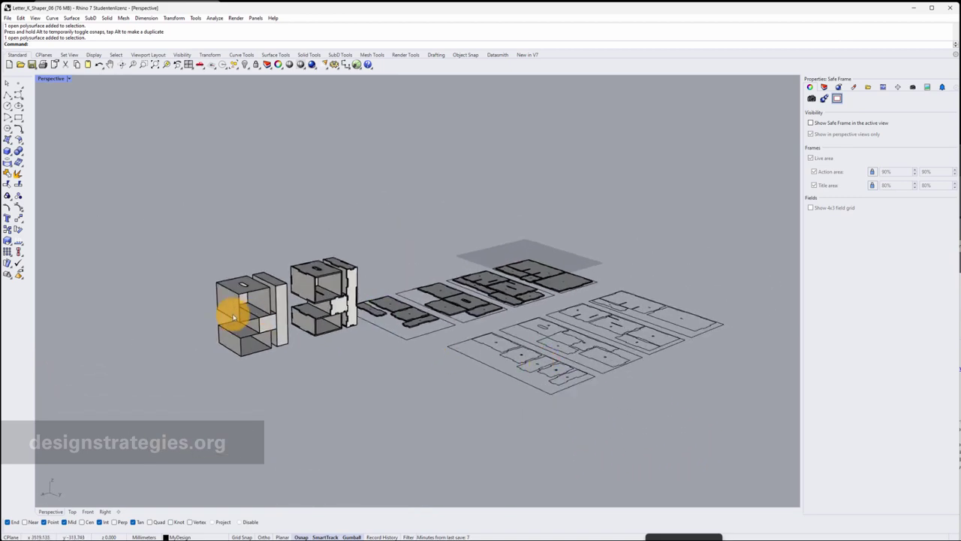
{"action": "scroll", "coordinate": [223, 321], "scroll_direction": "up", "scroll_amount": 2}
{"action": "scroll", "coordinate": [223, 322], "scroll_direction": "up", "scroll_amount": 3}
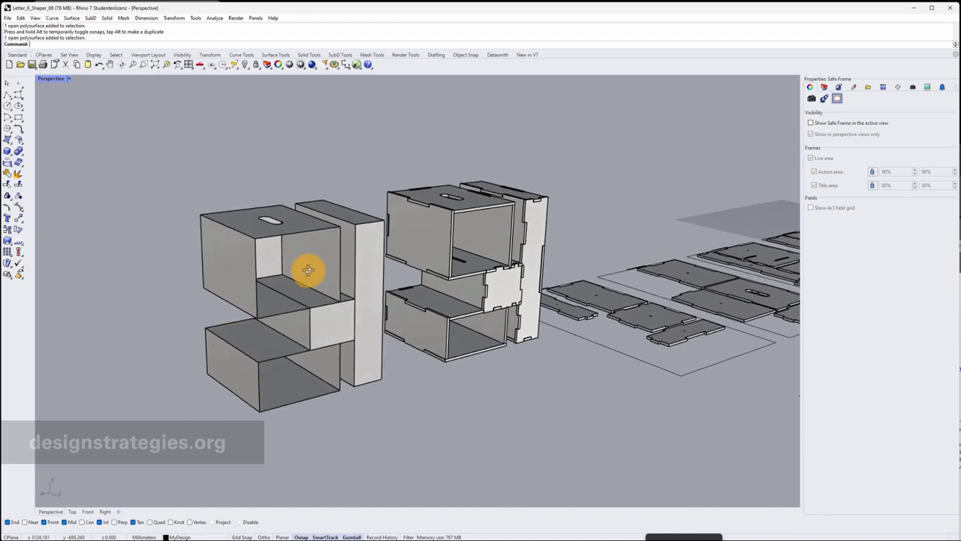
{"action": "scroll", "coordinate": [301, 241], "scroll_direction": "up", "scroll_amount": 3}
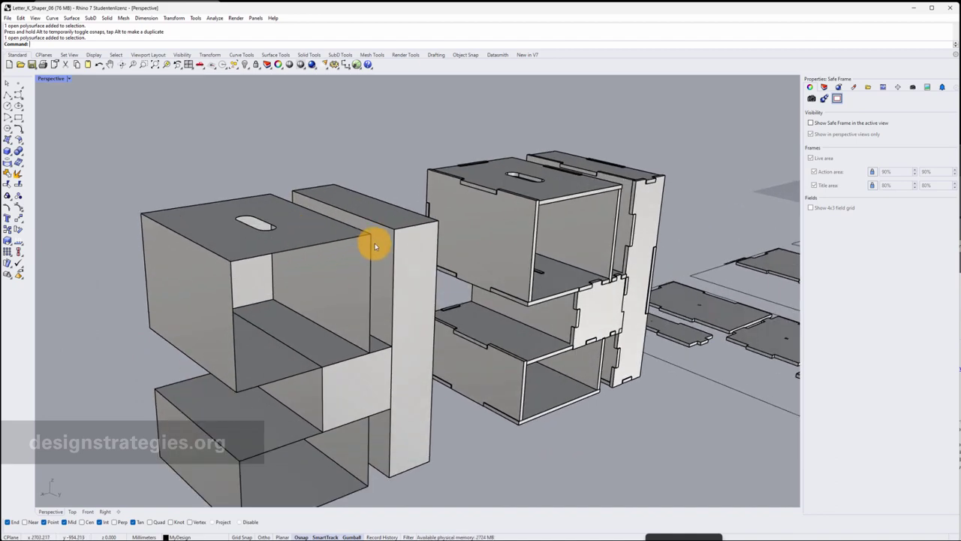
{"action": "scroll", "coordinate": [373, 244], "scroll_direction": "down", "scroll_amount": 6}
{"action": "scroll", "coordinate": [501, 238], "scroll_direction": "up", "scroll_amount": 2}
{"action": "scroll", "coordinate": [502, 239], "scroll_direction": "up", "scroll_amount": 2}
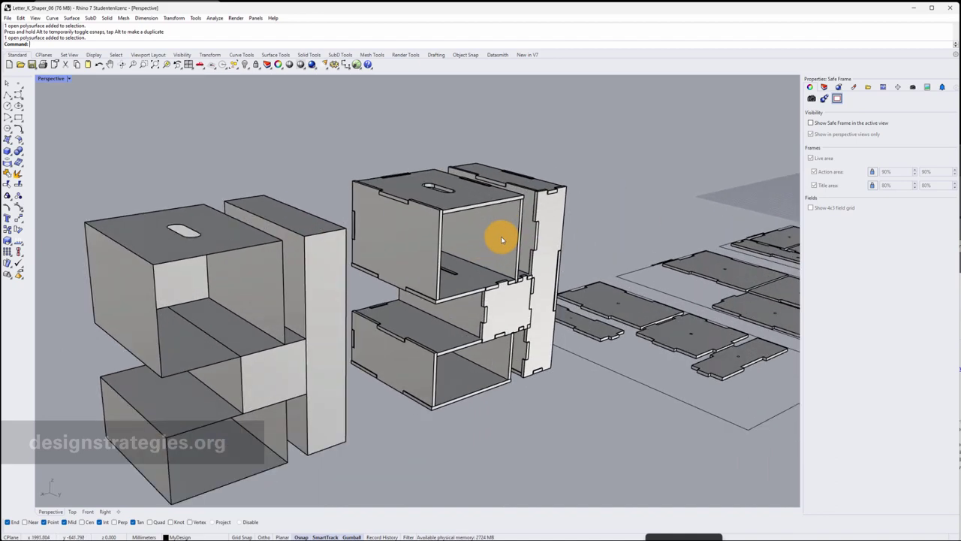
{"action": "scroll", "coordinate": [481, 201], "scroll_direction": "up", "scroll_amount": 2}
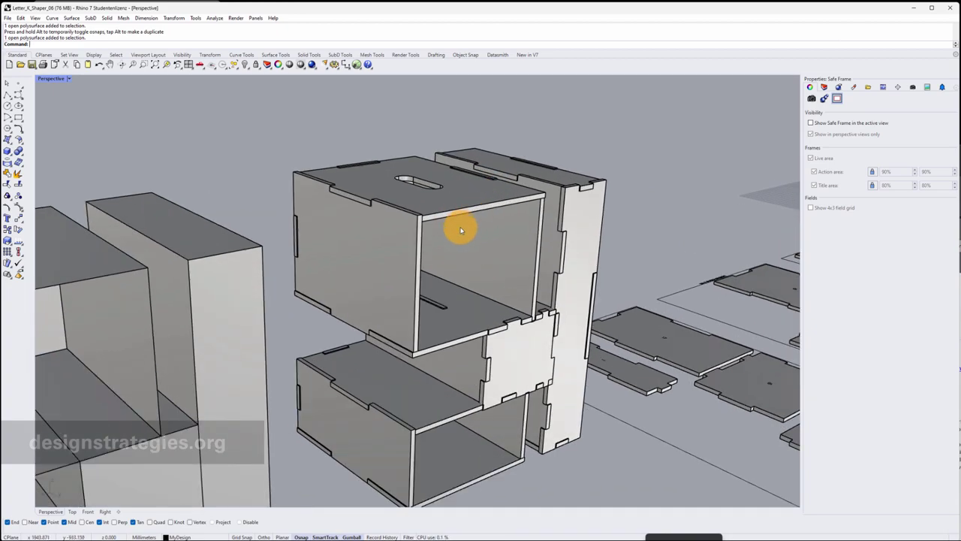
Examine the nested flat panels and the 2D cutting outlines arranged on their sheets.
{"action": "right_click_drag", "start_coordinate": [433, 215], "coordinate": [603, 235]}
{"action": "scroll", "coordinate": [603, 236], "scroll_direction": "down", "scroll_amount": 4}
{"action": "scroll", "coordinate": [601, 240], "scroll_direction": "down", "scroll_amount": 1}
{"action": "scroll", "coordinate": [258, 290], "scroll_direction": "up", "scroll_amount": 4}
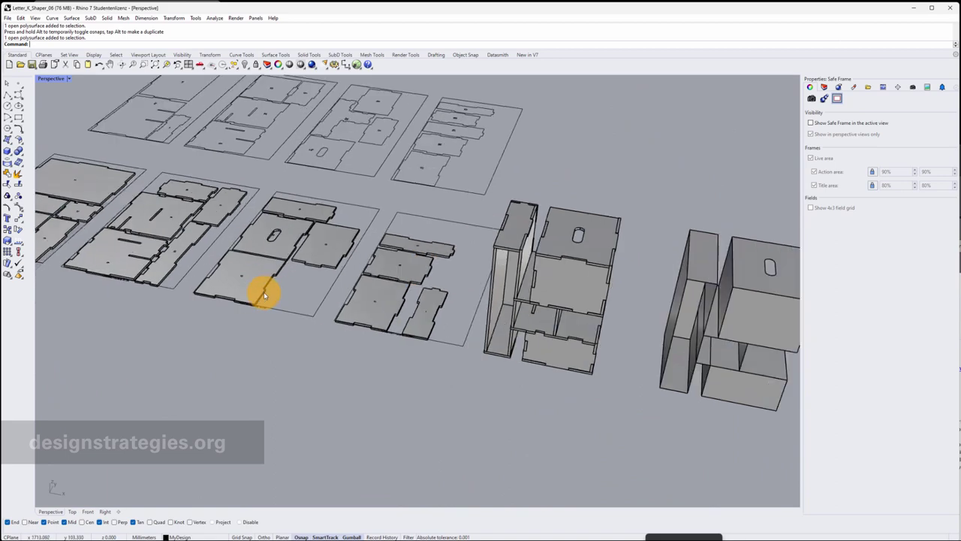
{"action": "scroll", "coordinate": [354, 269], "scroll_direction": "down", "scroll_amount": 6}
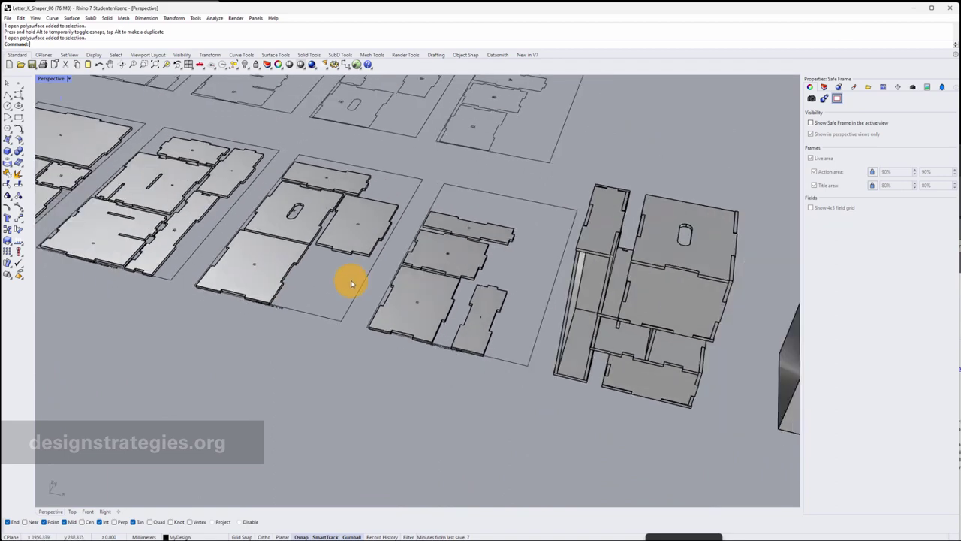
{"action": "scroll", "coordinate": [376, 170], "scroll_direction": "up", "scroll_amount": 5}
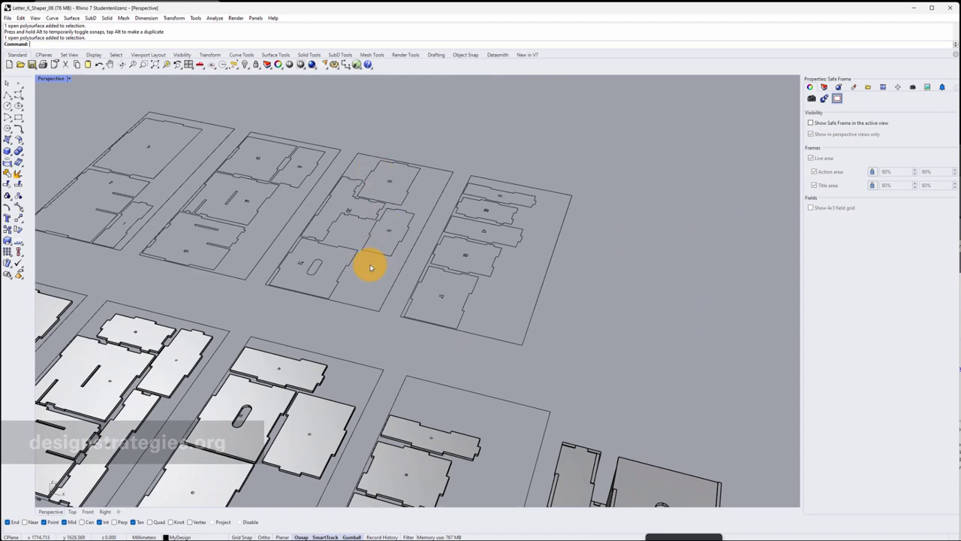
{"action": "right_click_drag", "start_coordinate": [370, 267], "coordinate": [370, 266]}
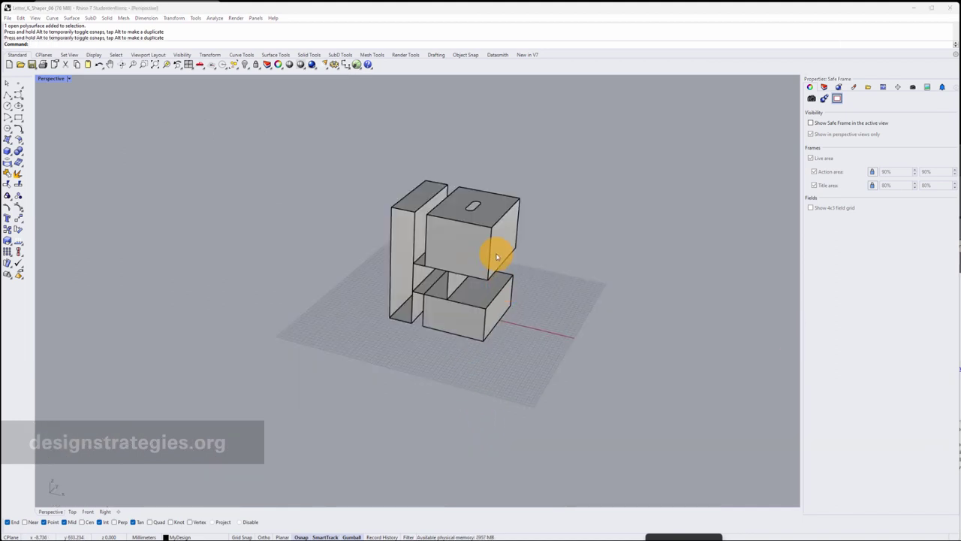
Display the surface directions of the letter K polysurface with Dir and examine the normals around the tall upright box.
{"action": "right_click_drag", "start_coordinate": [497, 253], "coordinate": [326, 200]}
{"action": "scroll", "coordinate": [298, 151], "scroll_direction": "up", "scroll_amount": 3}
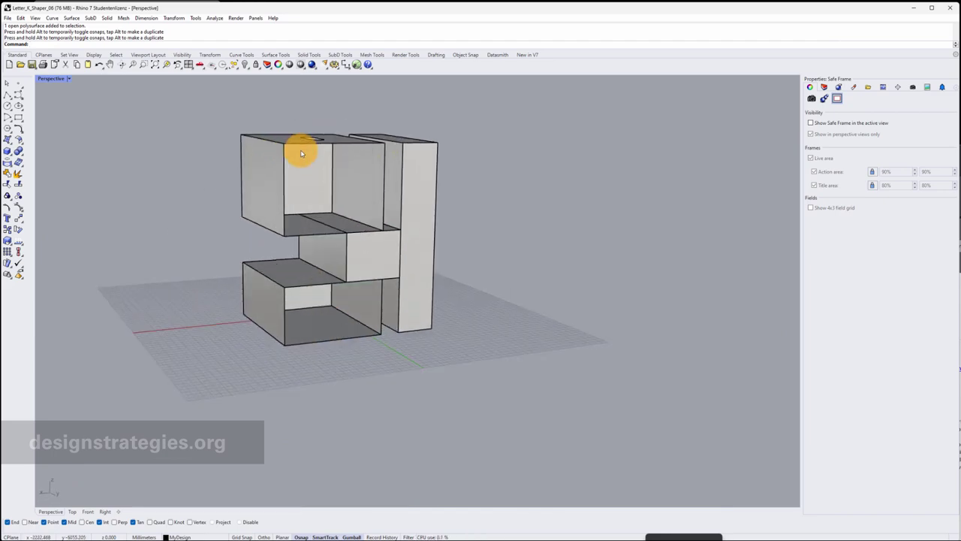
{"action": "scroll", "coordinate": [311, 165], "scroll_direction": "up", "scroll_amount": 3}
{"action": "left_click", "coordinate": [322, 180]}
{"action": "scroll", "coordinate": [337, 193], "scroll_direction": "up", "scroll_amount": 4}
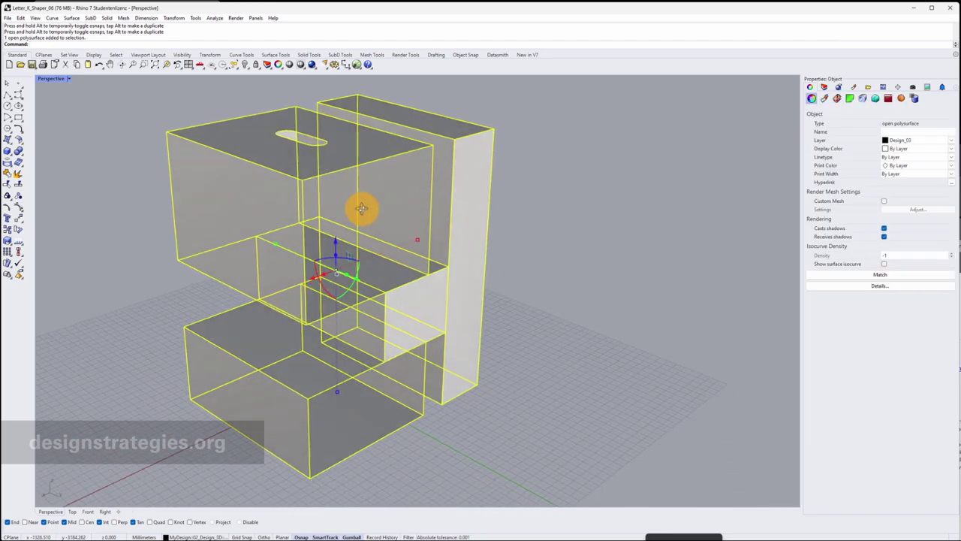
{"action": "right_click_drag", "start_coordinate": [361, 209], "coordinate": [338, 210]}
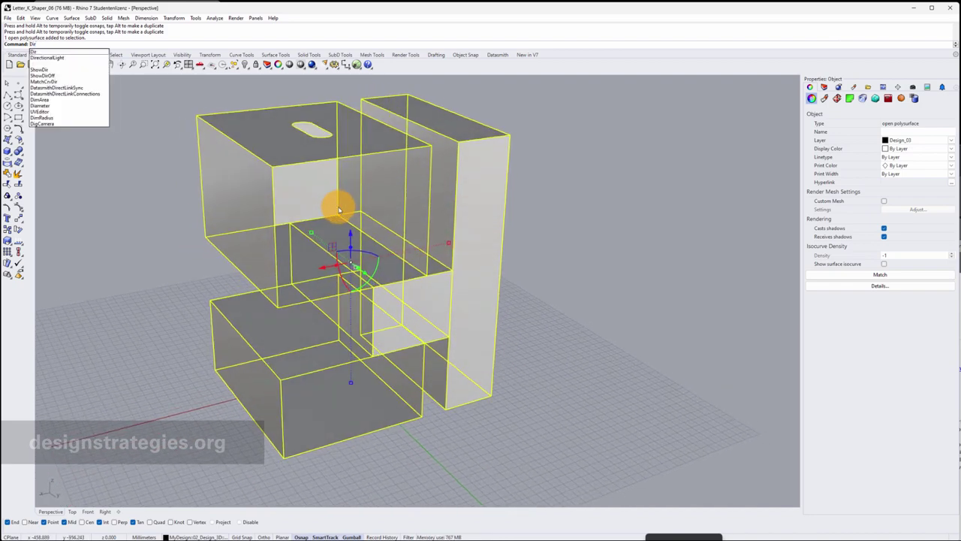
{"action": "key", "text": "Return"}
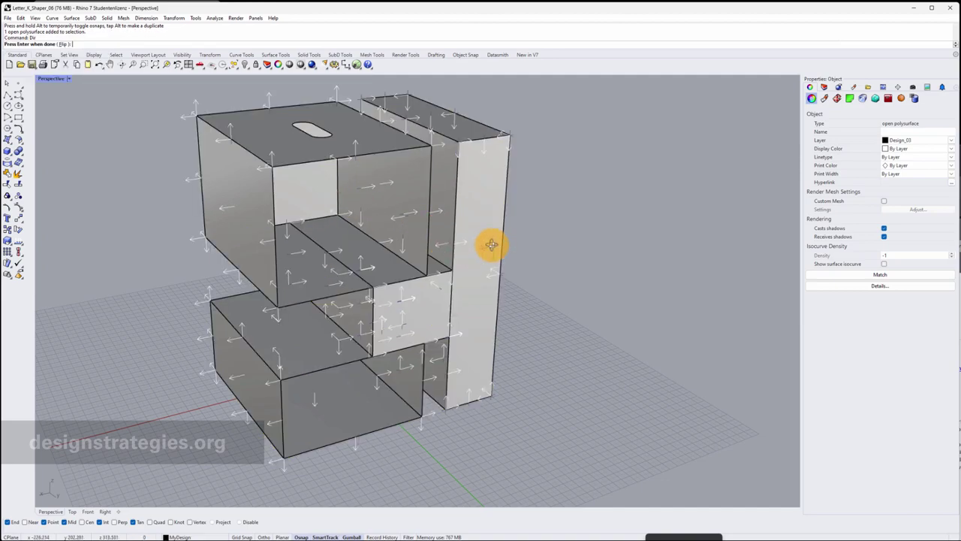
{"action": "right_click_drag", "start_coordinate": [491, 244], "coordinate": [414, 218]}
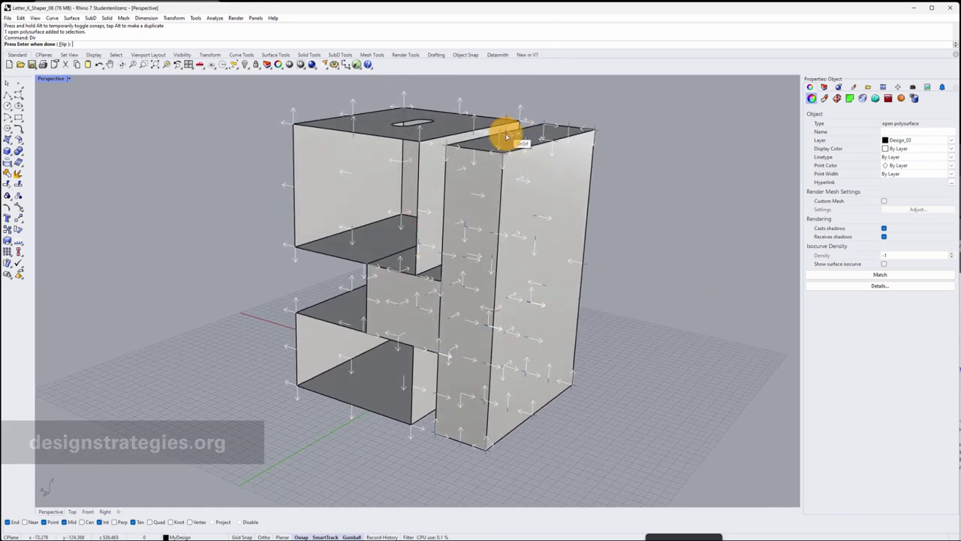
{"action": "scroll", "coordinate": [509, 136], "scroll_direction": "up", "scroll_amount": 6}
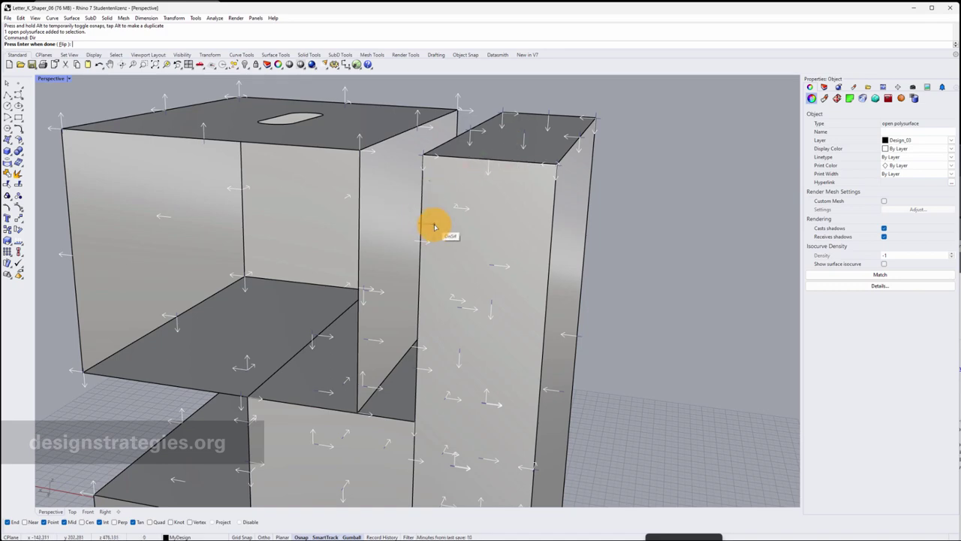
{"action": "key", "text": "Return"}
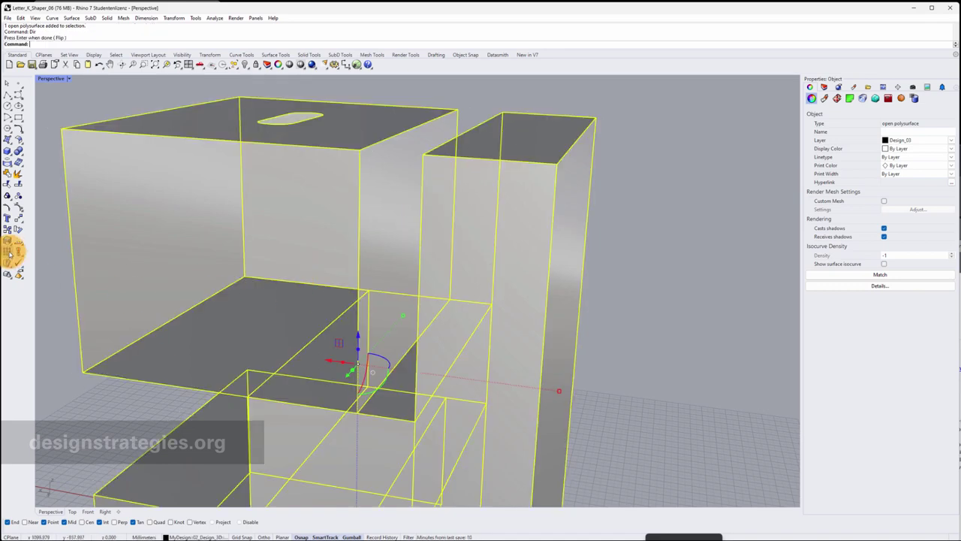
Explode the letter K polysurface into separate surfaces and select the top surface of the tall upright box.
{"action": "left_click", "coordinate": [8, 174]}
{"action": "left_click", "coordinate": [647, 212]}
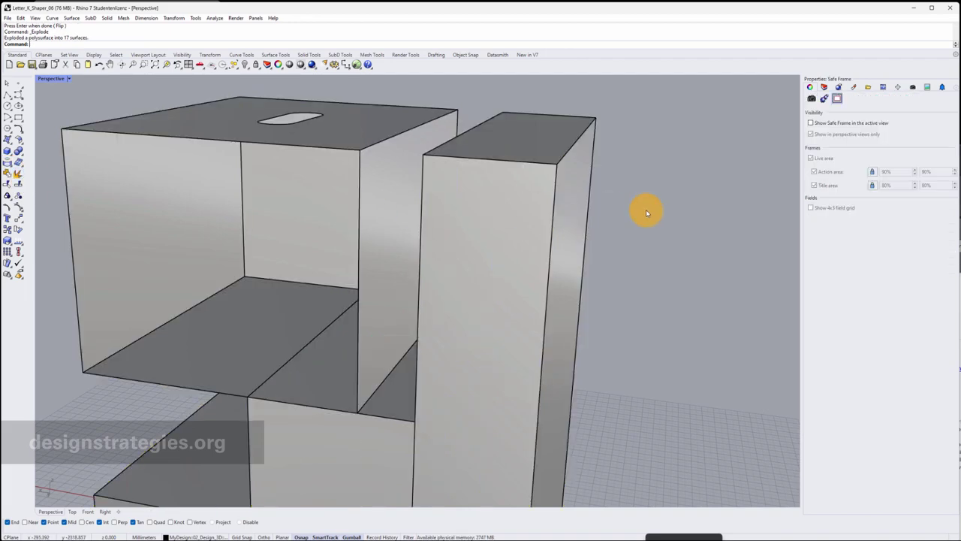
{"action": "left_click", "coordinate": [542, 136]}
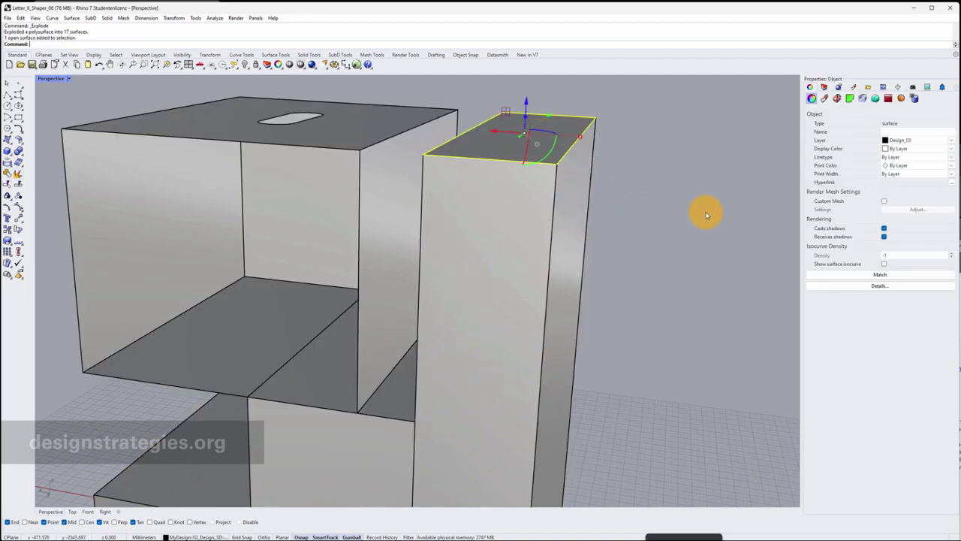
Run Dir on all the exploded surfaces and flip the inward normal on the tall box's top surface to point outward.
{"action": "scroll", "coordinate": [703, 211], "scroll_direction": "down", "scroll_amount": 5}
{"action": "left_click_drag", "start_coordinate": [409, 120], "coordinate": [722, 366]}
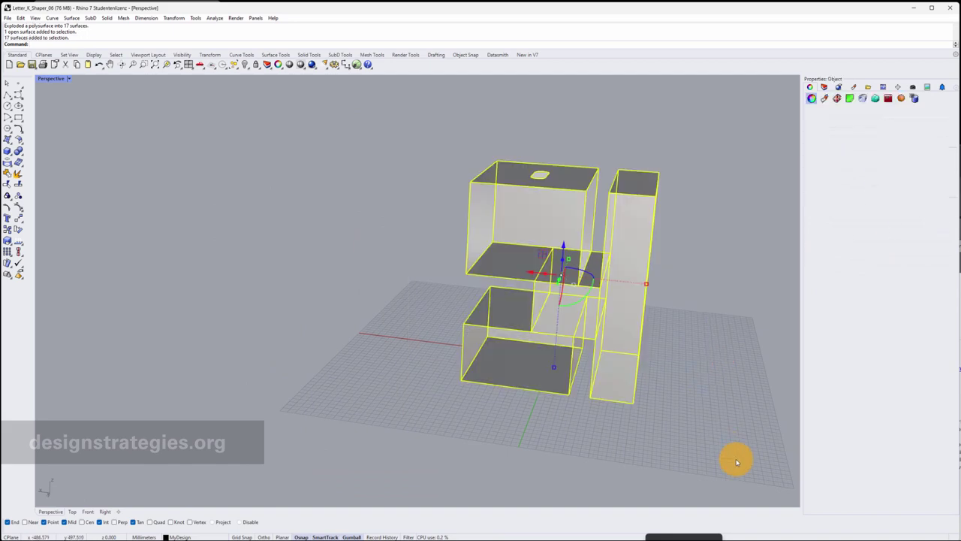
{"action": "key", "text": "Return"}
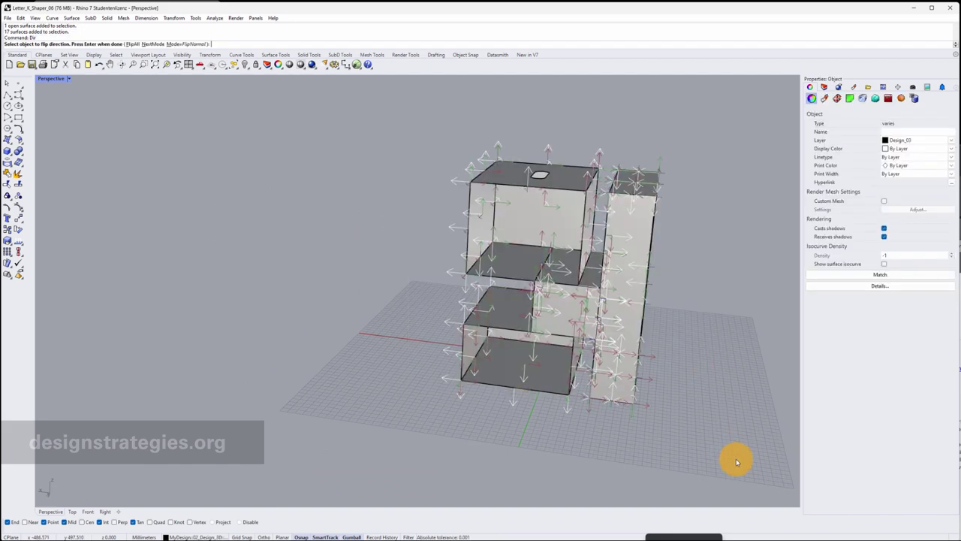
{"action": "right_click_drag", "start_coordinate": [690, 241], "coordinate": [669, 234]}
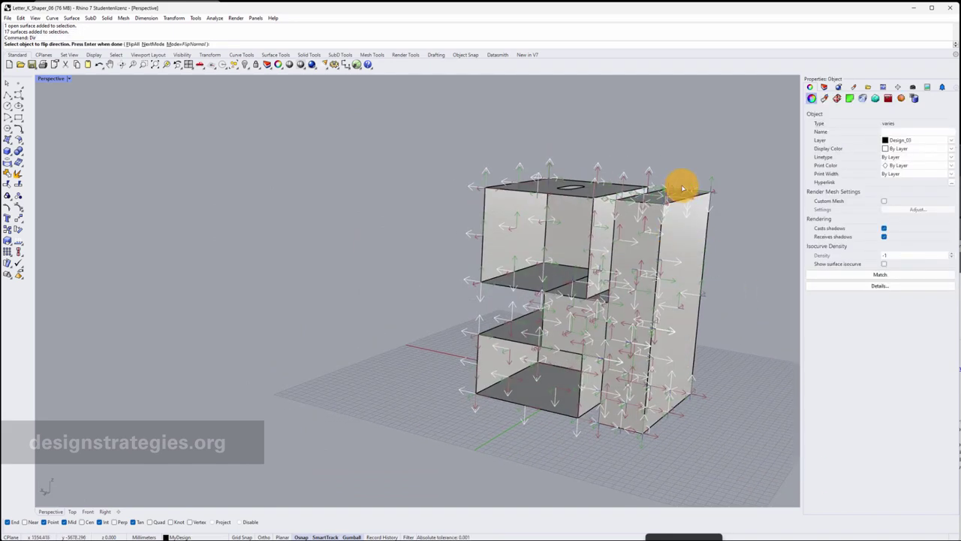
{"action": "scroll", "coordinate": [670, 205], "scroll_direction": "up", "scroll_amount": 5}
{"action": "scroll", "coordinate": [646, 218], "scroll_direction": "up", "scroll_amount": 3}
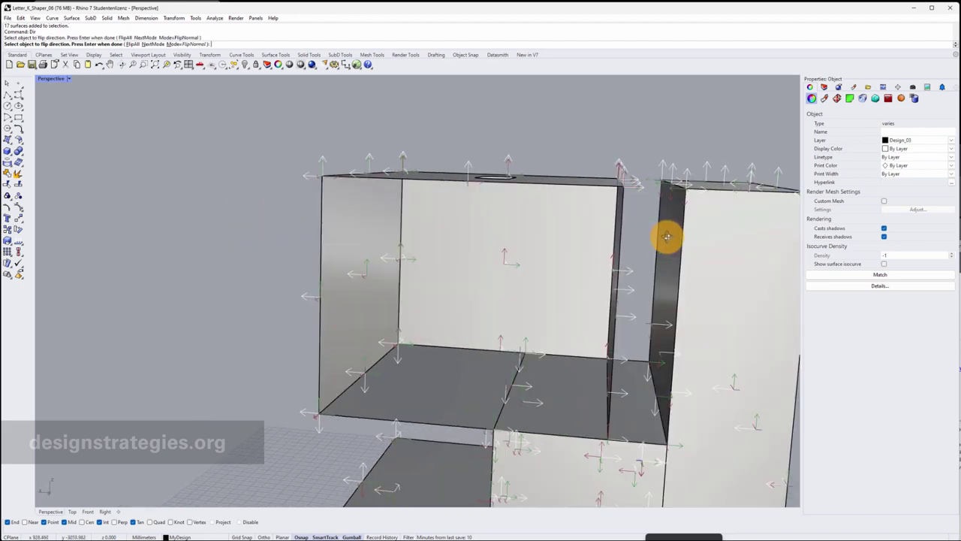
Flip the remaining inward-pointing normals on the tall box's side surfaces so that they face outward.
{"action": "scroll", "coordinate": [670, 239], "scroll_direction": "down", "scroll_amount": 10}
{"action": "right_click_drag", "start_coordinate": [647, 297], "coordinate": [658, 313]}
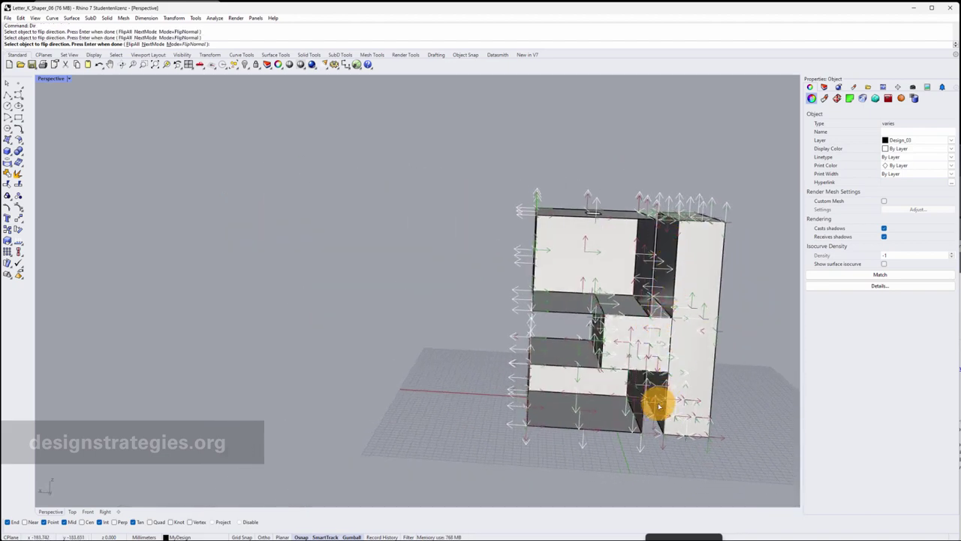
{"action": "scroll", "coordinate": [675, 397], "scroll_direction": "up", "scroll_amount": 4}
{"action": "left_click", "coordinate": [644, 369]}
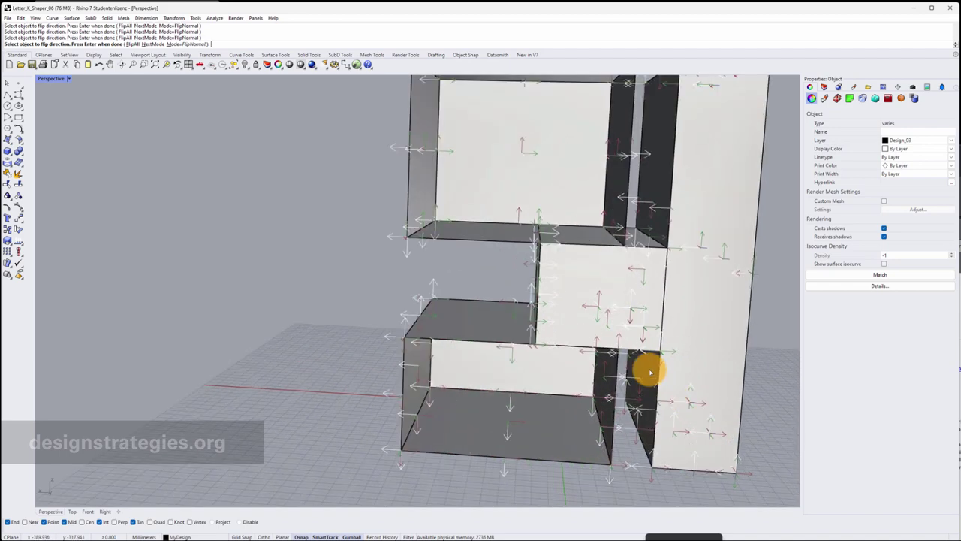
{"action": "right_click_drag", "start_coordinate": [526, 402], "coordinate": [647, 432]}
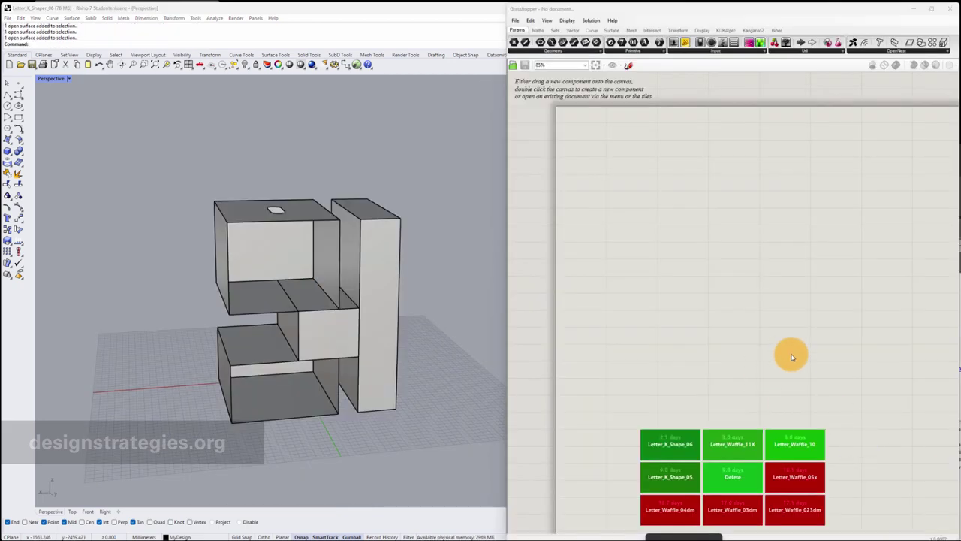
Show the Biber tools in Grasshopper, select all the letter K surfaces in Rhino, and place a Brep parameter on the canvas.
{"action": "left_click", "coordinate": [780, 33]}
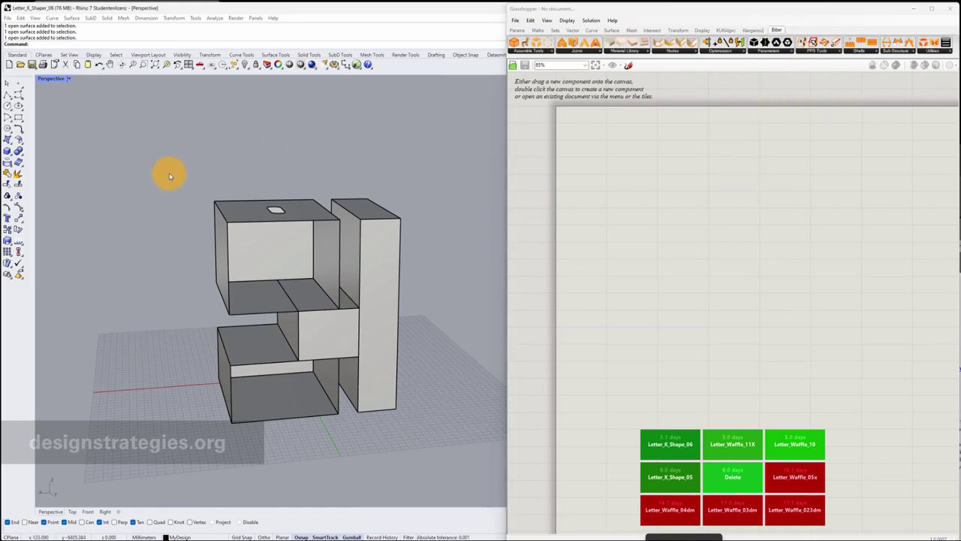
{"action": "left_click_drag", "start_coordinate": [168, 160], "coordinate": [476, 466]}
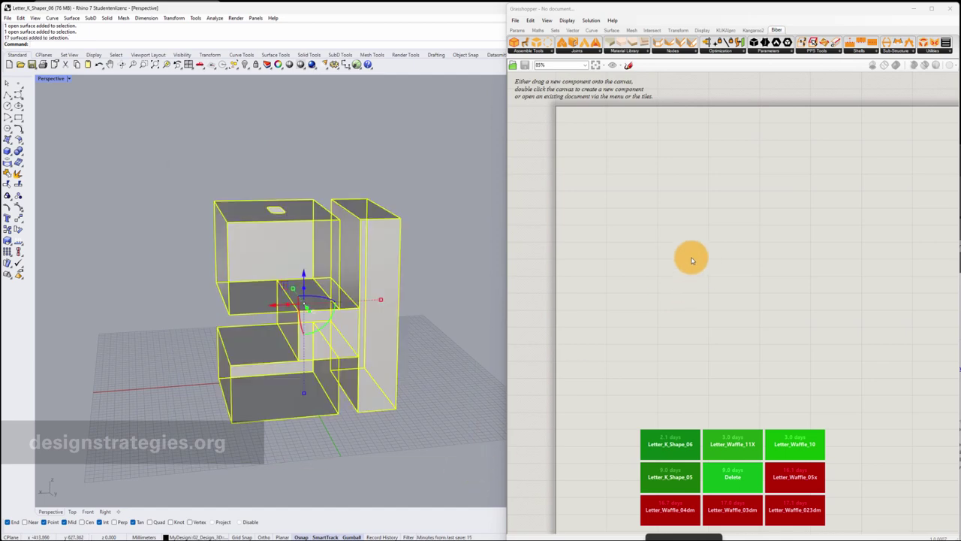
{"action": "double_click", "coordinate": [693, 260]}
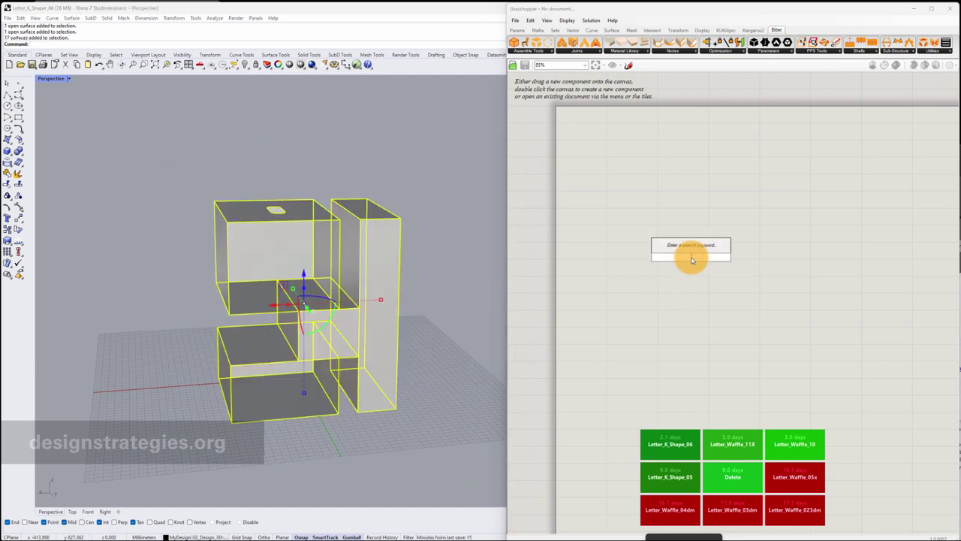
{"action": "type", "text": "brep"}
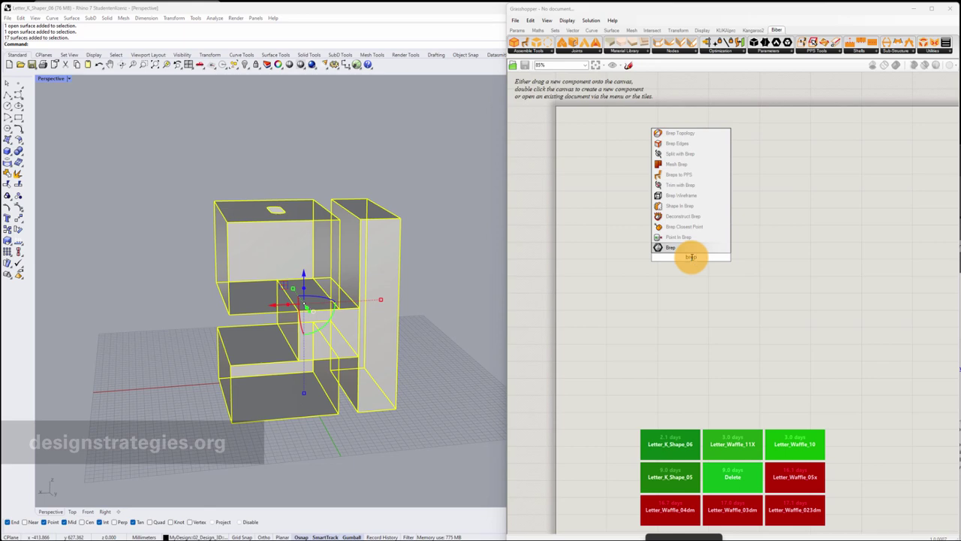
{"action": "left_click", "coordinate": [671, 248]}
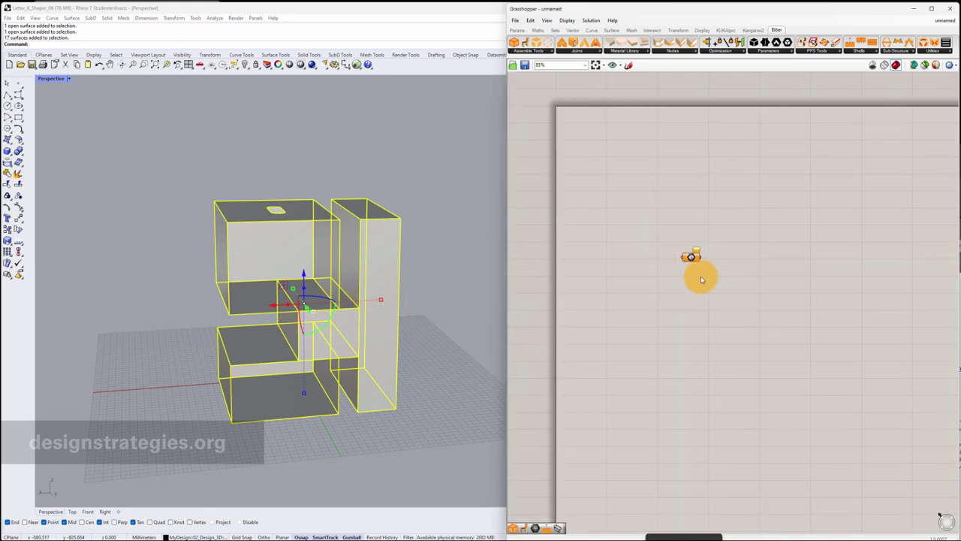
Reference the selected letter K surfaces in the Brep parameter and connect it to Planar Breps on a new Breps to PPS component.
{"action": "right_click", "coordinate": [689, 257]}
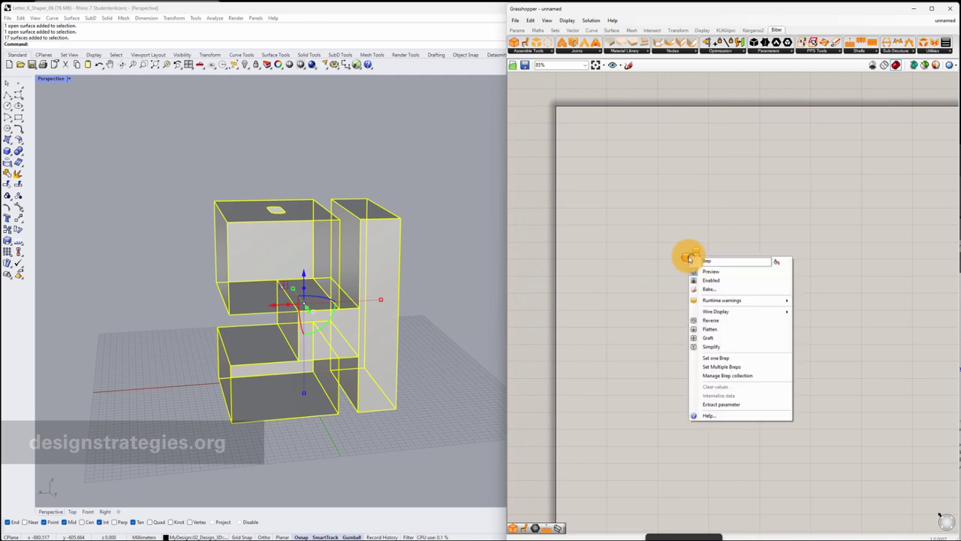
{"action": "left_click", "coordinate": [759, 366]}
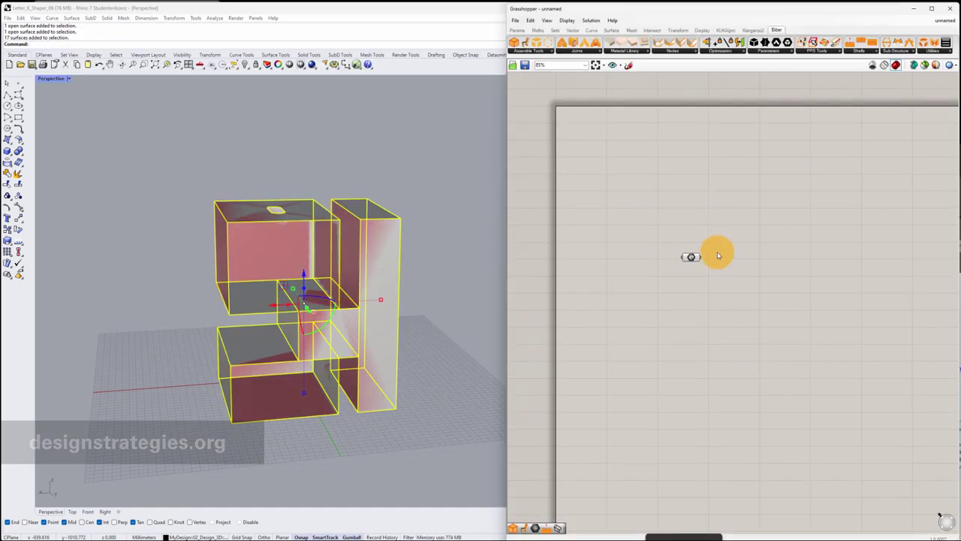
{"action": "scroll", "coordinate": [709, 254], "scroll_direction": "up", "scroll_amount": 5}
{"action": "scroll", "coordinate": [622, 247], "scroll_direction": "up", "scroll_amount": 1}
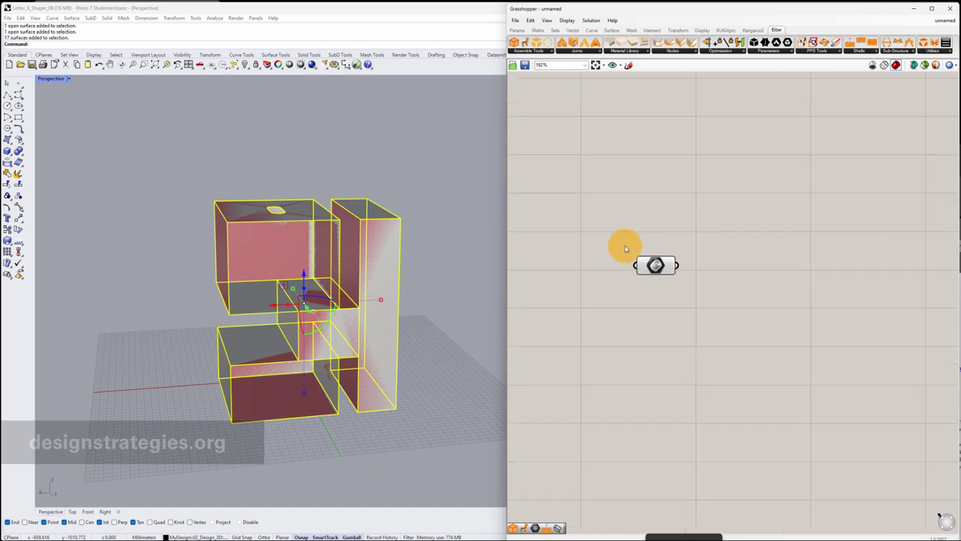
{"action": "left_click", "coordinate": [536, 54]}
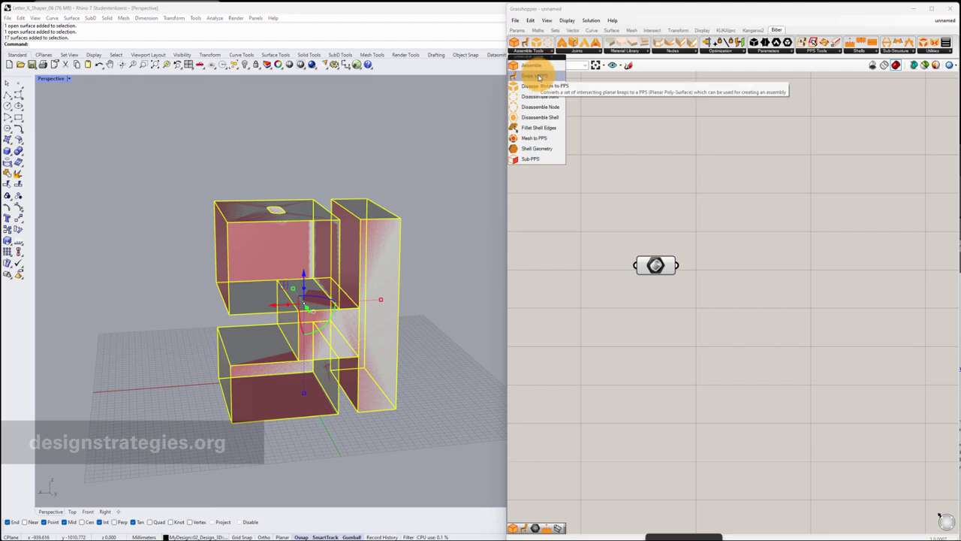
{"action": "left_click", "coordinate": [539, 77]}
{"action": "left_click", "coordinate": [762, 231]}
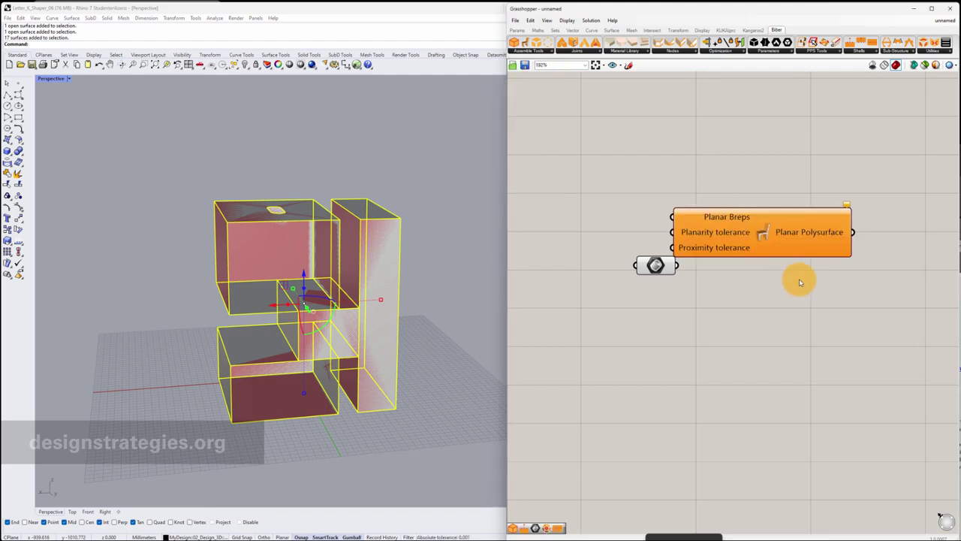
{"action": "left_click_drag", "start_coordinate": [768, 241], "coordinate": [840, 243]}
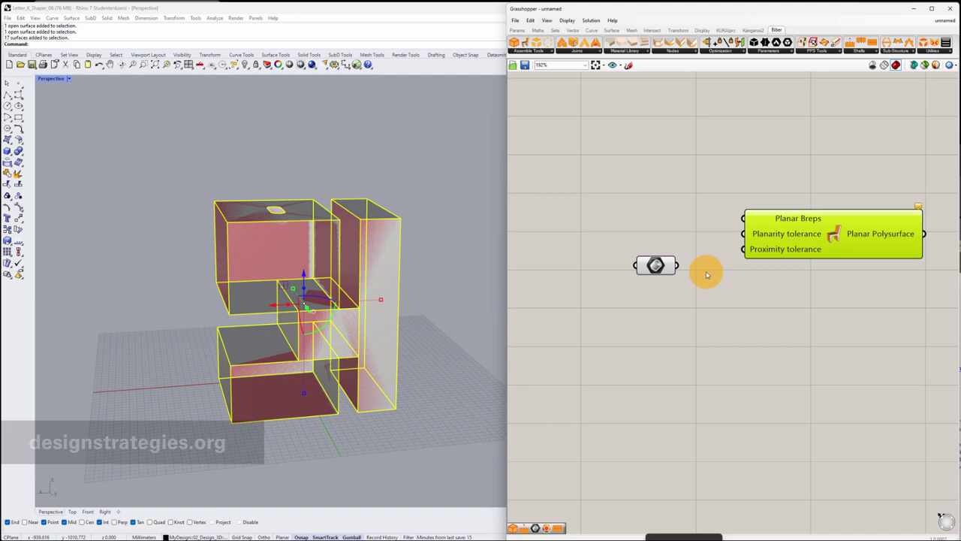
{"action": "left_click_drag", "start_coordinate": [685, 261], "coordinate": [743, 218]}
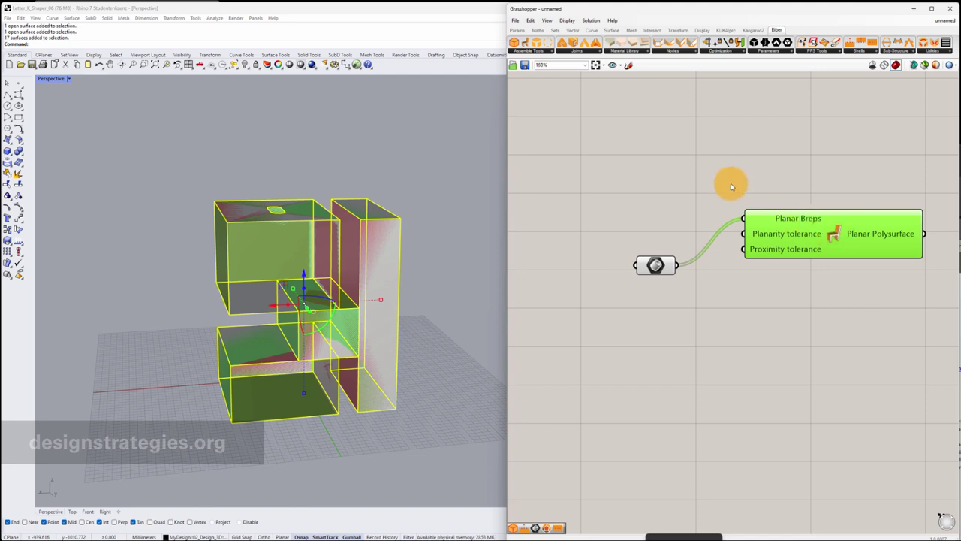
Place an Assemble component after Breps to PPS and connect the Planar Polysurface output to its Planar Polysurface input.
{"action": "scroll", "coordinate": [729, 182], "scroll_direction": "down", "scroll_amount": 3}
{"action": "right_click_drag", "start_coordinate": [668, 153], "coordinate": [608, 165]}
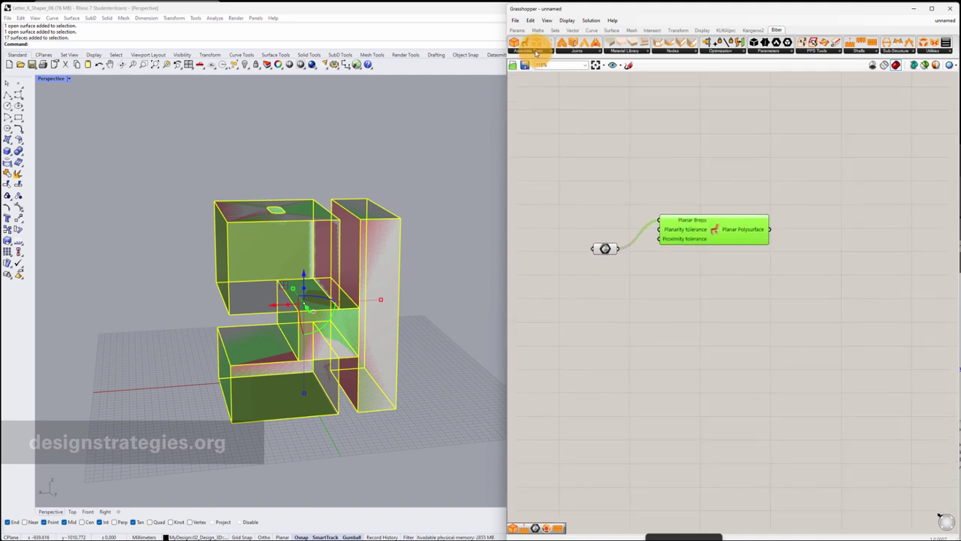
{"action": "left_click", "coordinate": [538, 51]}
{"action": "left_click", "coordinate": [546, 68]}
{"action": "left_click_drag", "start_coordinate": [784, 172], "coordinate": [826, 188]}
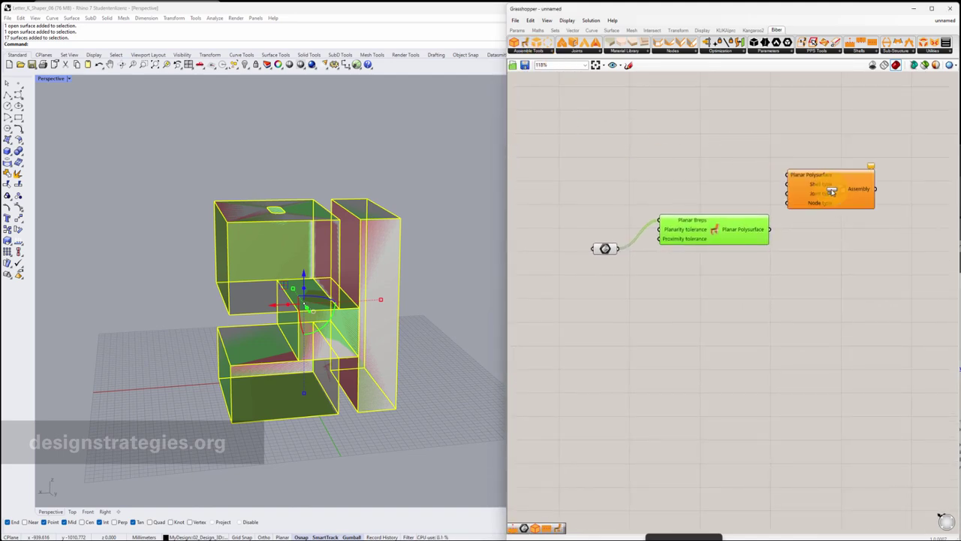
{"action": "left_click_drag", "start_coordinate": [773, 232], "coordinate": [769, 191]}
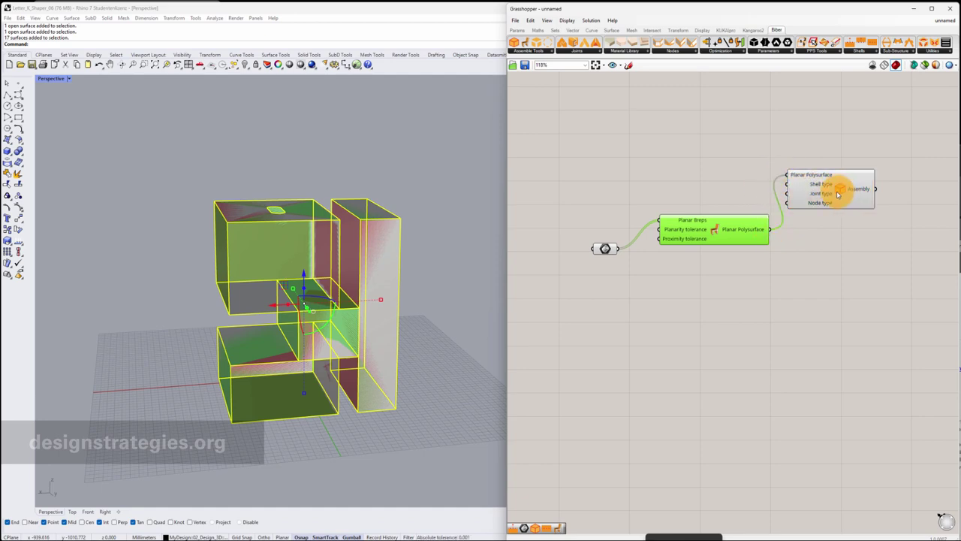
{"action": "left_click_drag", "start_coordinate": [841, 189], "coordinate": [877, 242]}
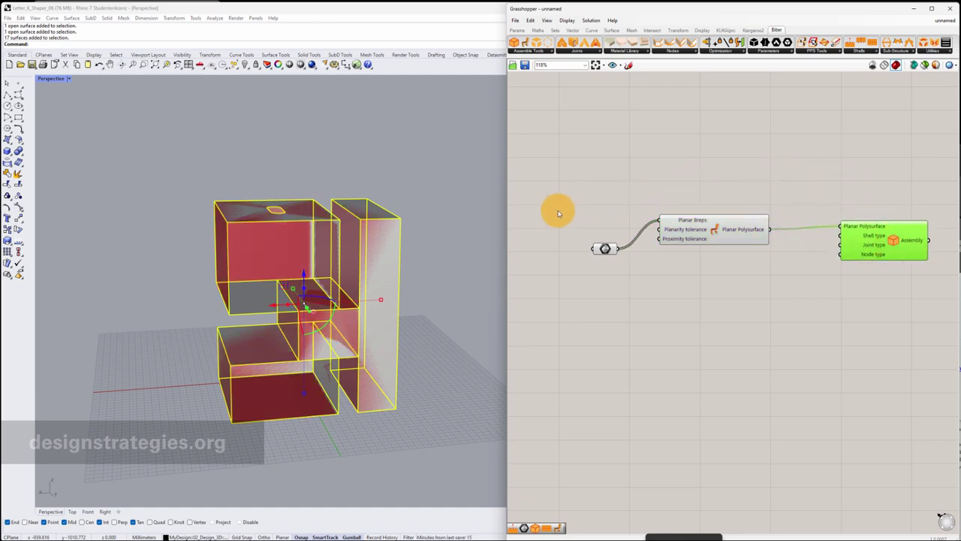
Hide all the original letter K surfaces in Rhino, leaving only the Grasshopper preview.
{"action": "left_click_drag", "start_coordinate": [135, 143], "coordinate": [459, 491]}
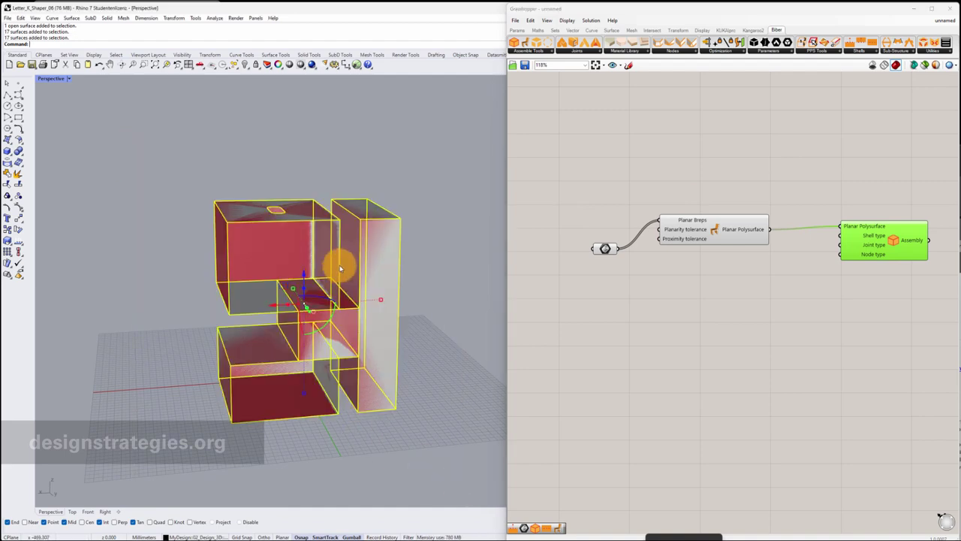
{"action": "left_click", "coordinate": [246, 67]}
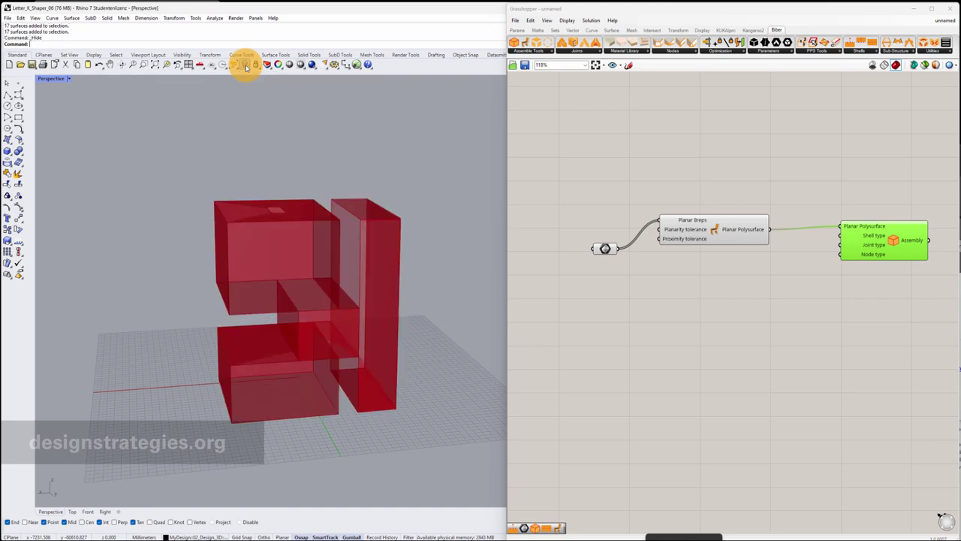
{"action": "scroll", "coordinate": [338, 281], "scroll_direction": "up", "scroll_amount": 1}
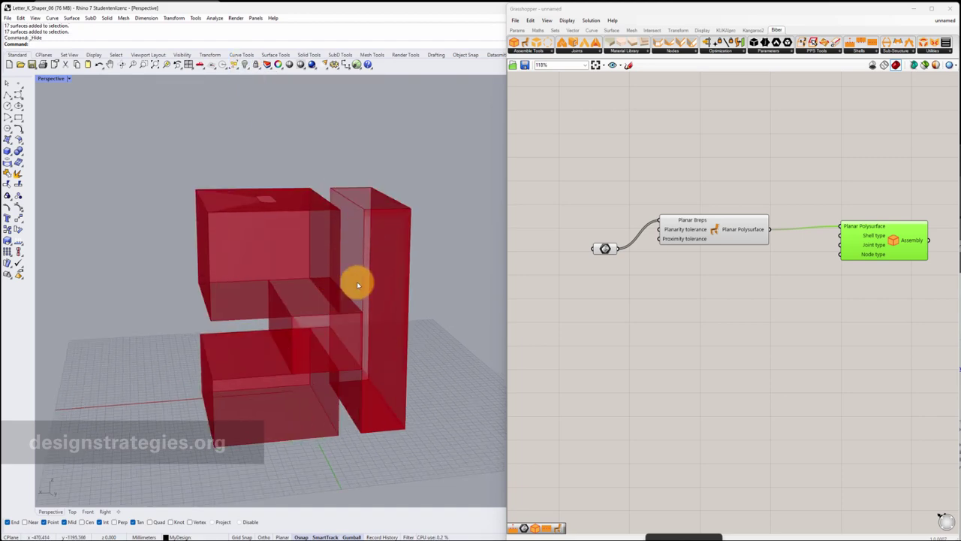
Add a Negative Shell (default) component and connect its output to the Shell type input of the Assemble component.
{"action": "right_click_drag", "start_coordinate": [808, 303], "coordinate": [781, 305]}
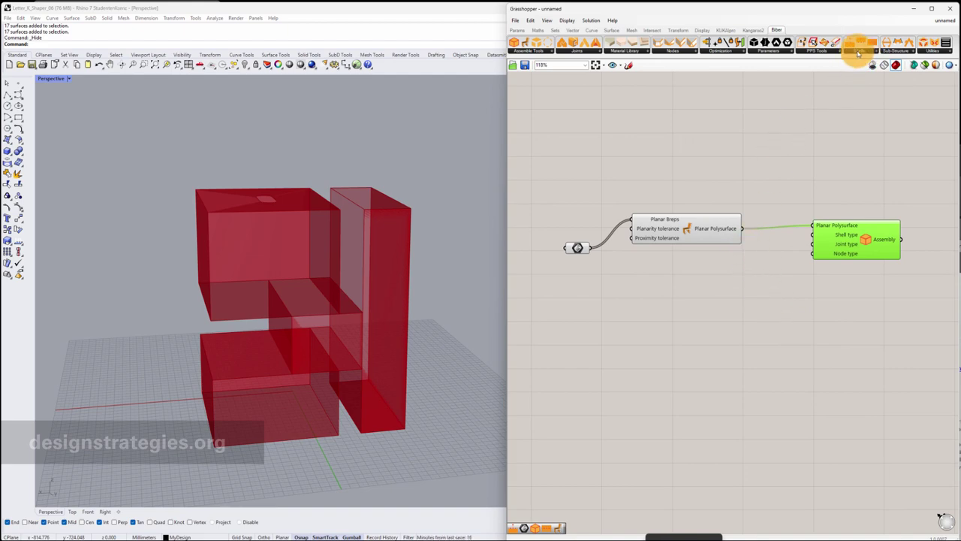
{"action": "left_click", "coordinate": [858, 53]}
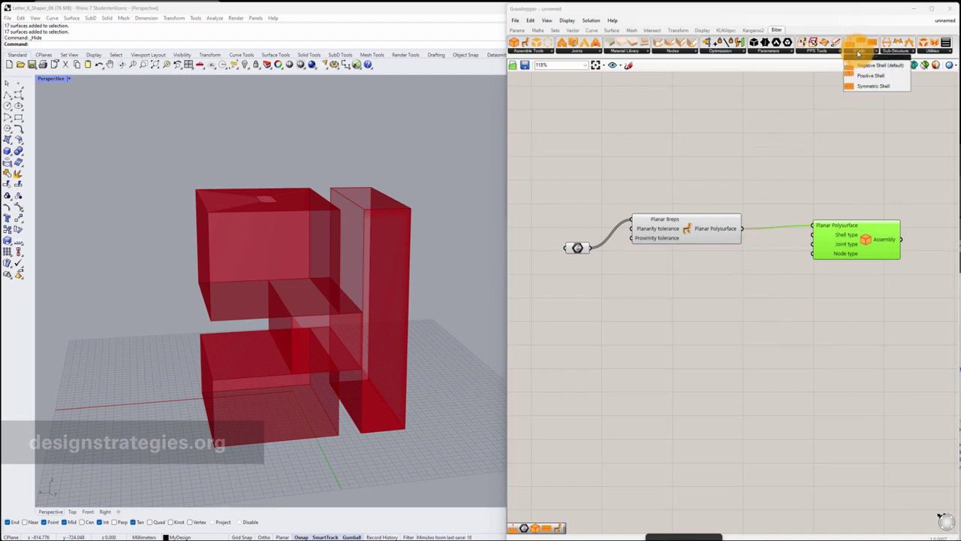
{"action": "left_click_drag", "start_coordinate": [871, 65], "coordinate": [813, 234]}
Create a number slider with the value 12 and connect it to the shell component's Thickness input.
{"action": "left_click", "coordinate": [558, 311]}
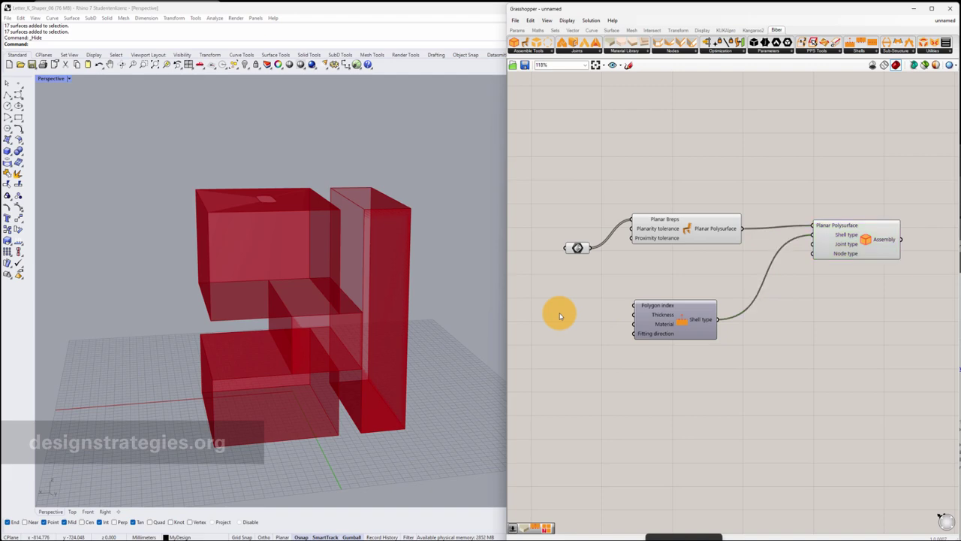
{"action": "double_click", "coordinate": [558, 313]}
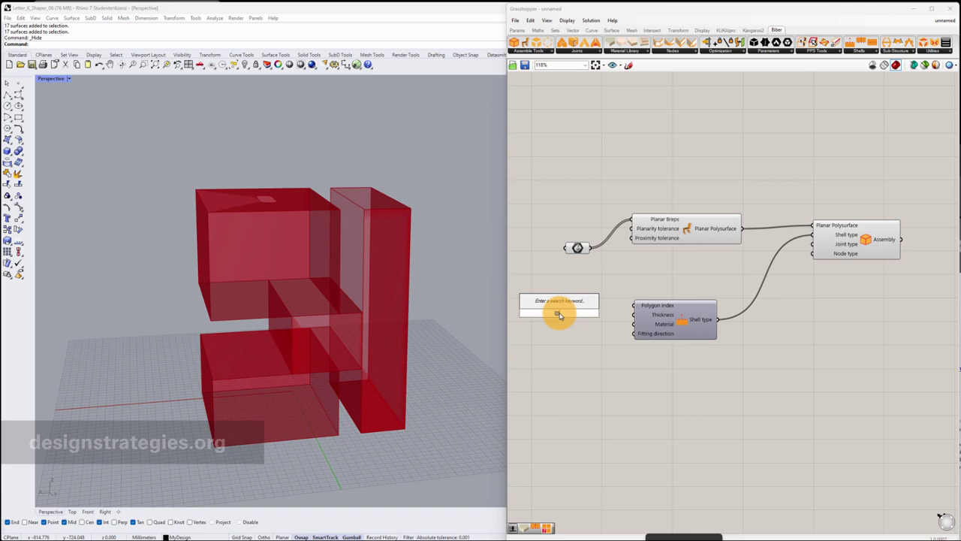
{"action": "type", "text": "1"}
{"action": "key", "text": "Return"}
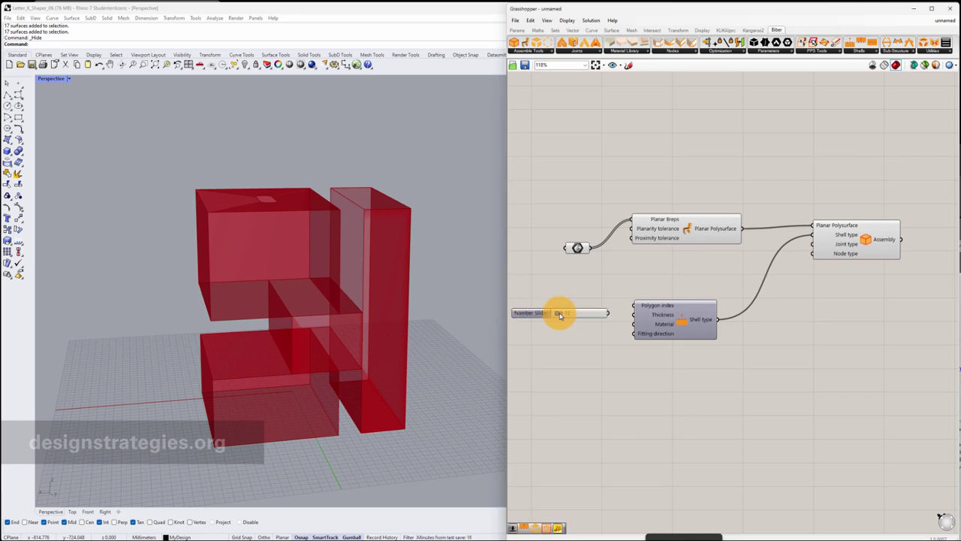
{"action": "left_click_drag", "start_coordinate": [539, 314], "coordinate": [527, 314]}
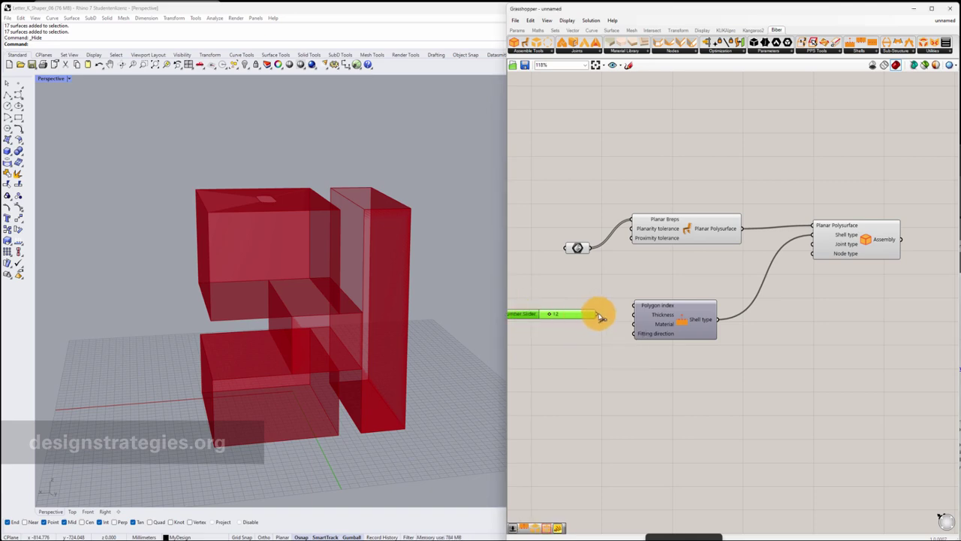
{"action": "left_click_drag", "start_coordinate": [599, 314], "coordinate": [626, 320]}
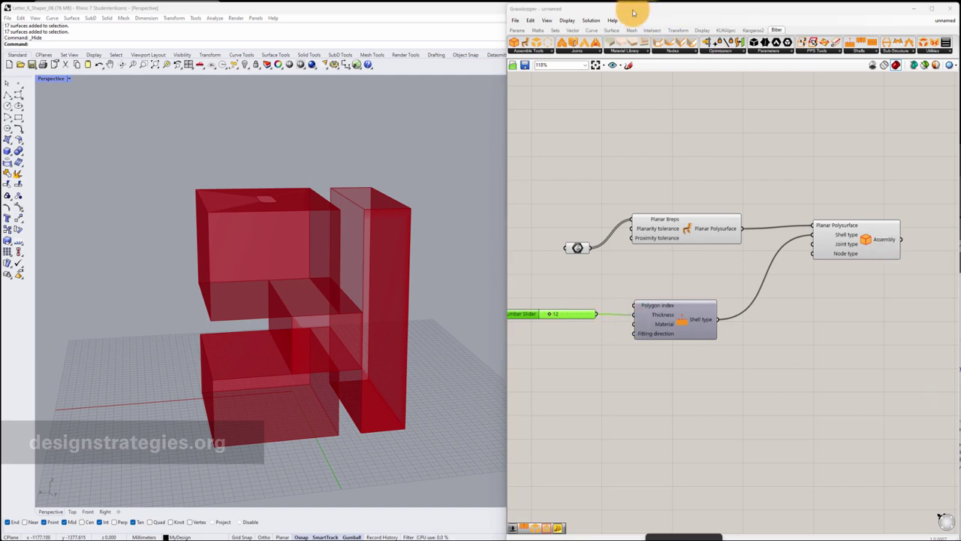
Add a Finger Joint component below the shell component and connect its output to Joint type on the Assemble component.
{"action": "left_click", "coordinate": [576, 50]}
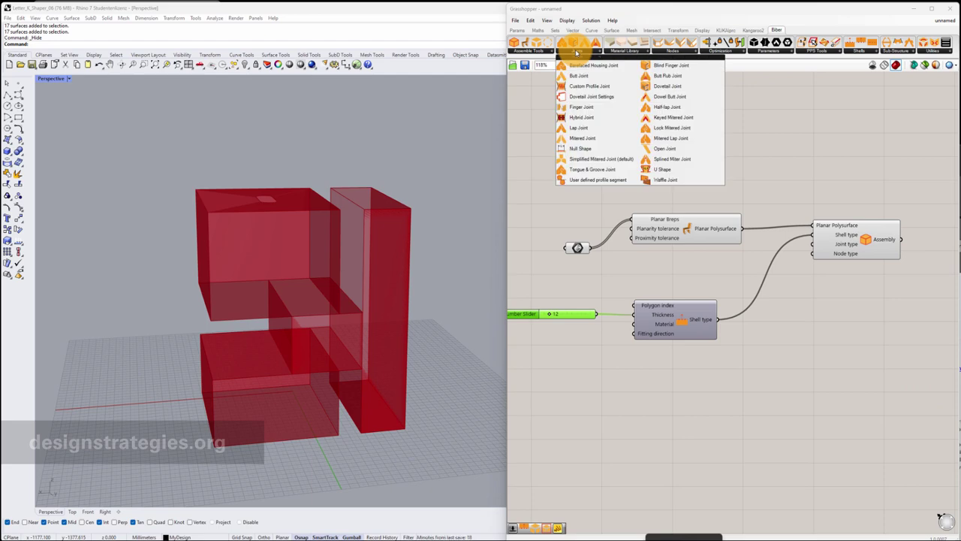
{"action": "left_click_drag", "start_coordinate": [565, 109], "coordinate": [811, 248]}
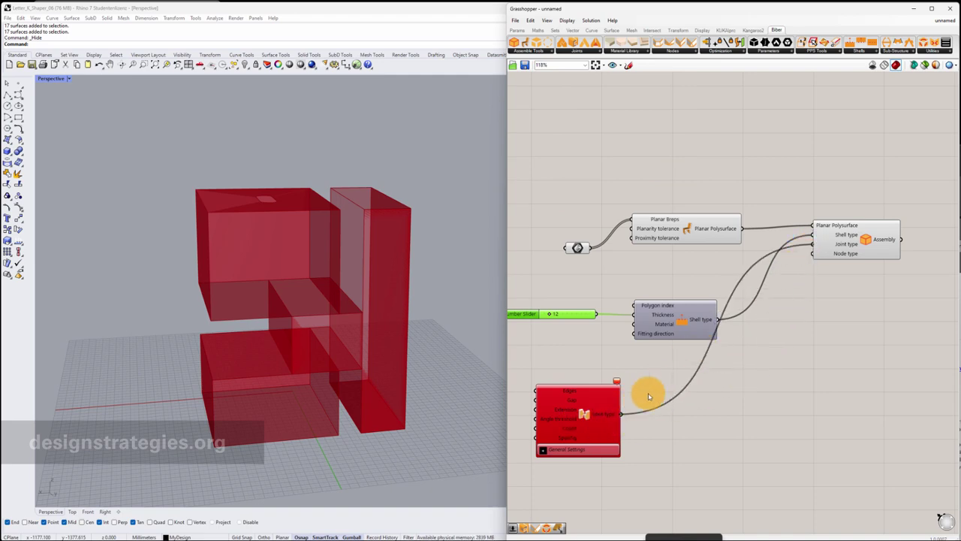
{"action": "left_click_drag", "start_coordinate": [607, 397], "coordinate": [715, 403]}
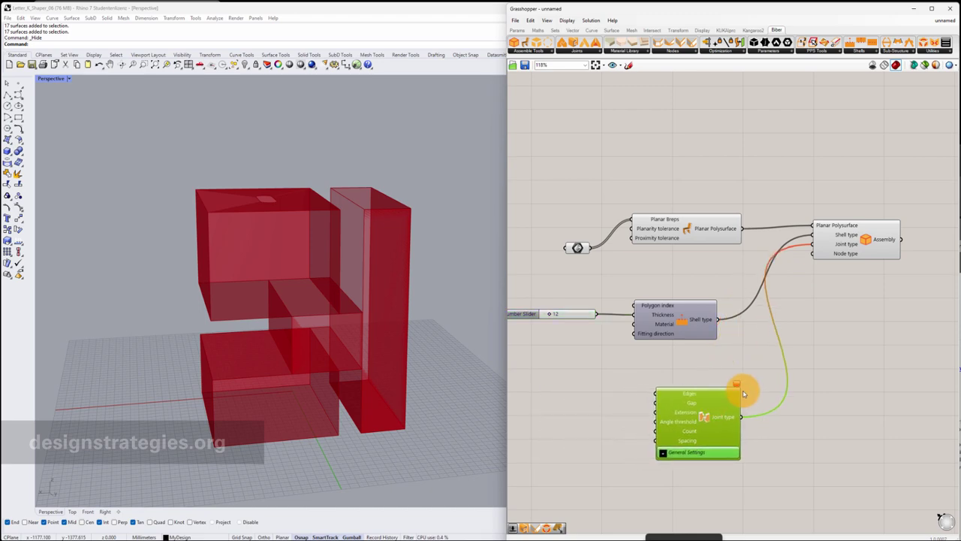
Create a number slider with the value 3 and connect it to the Finger Joint component's Count input.
{"action": "scroll", "coordinate": [721, 398], "scroll_direction": "up", "scroll_amount": 2}
{"action": "mouse_move", "coordinate": [737, 386]}
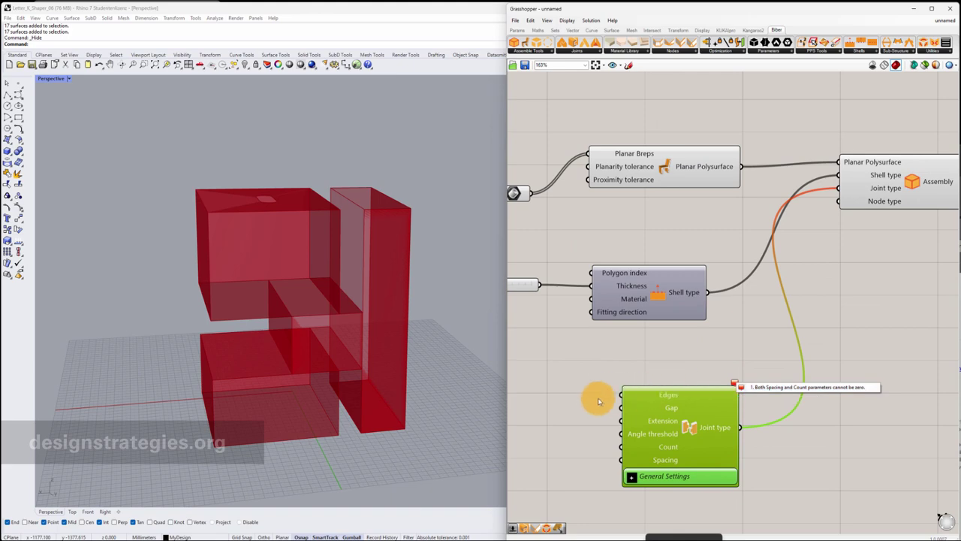
{"action": "double_click", "coordinate": [563, 419]}
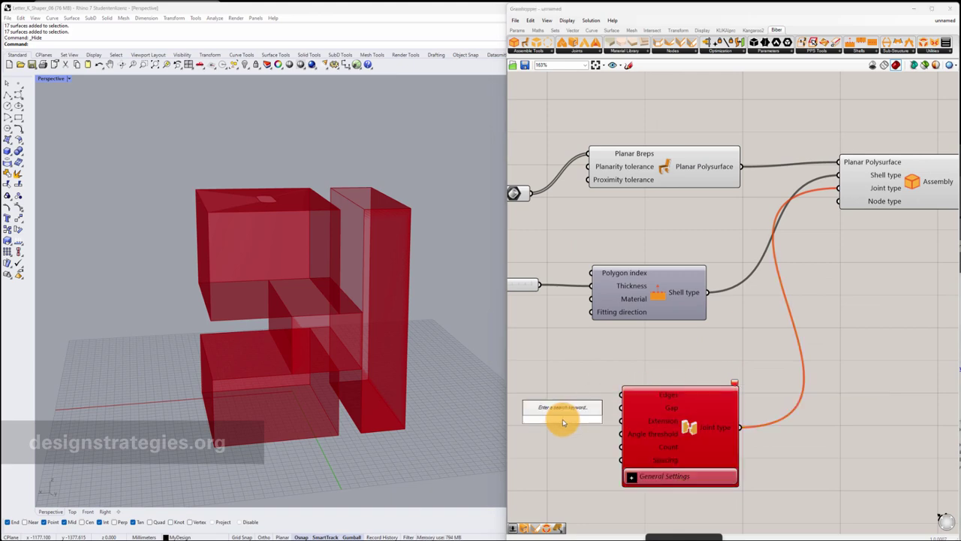
{"action": "type", "text": "3"}
{"action": "key", "text": "Return"}
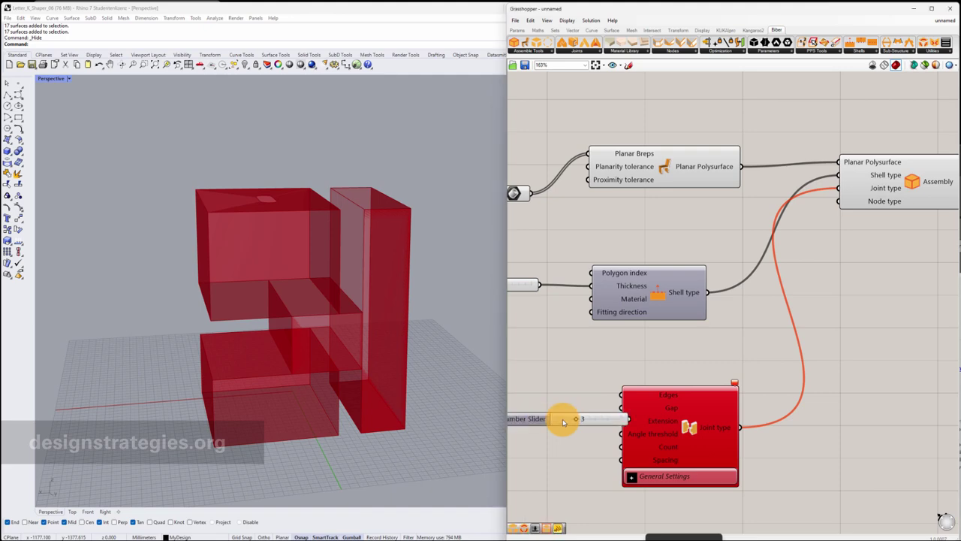
{"action": "scroll", "coordinate": [572, 389], "scroll_direction": "down", "scroll_amount": 3}
{"action": "left_click_drag", "start_coordinate": [548, 408], "coordinate": [524, 411]}
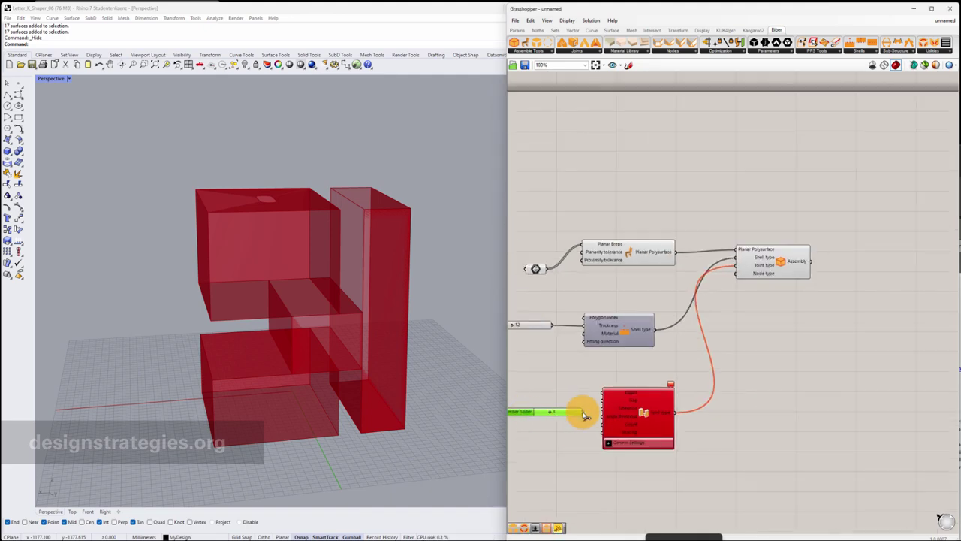
{"action": "left_click_drag", "start_coordinate": [585, 415], "coordinate": [603, 431]}
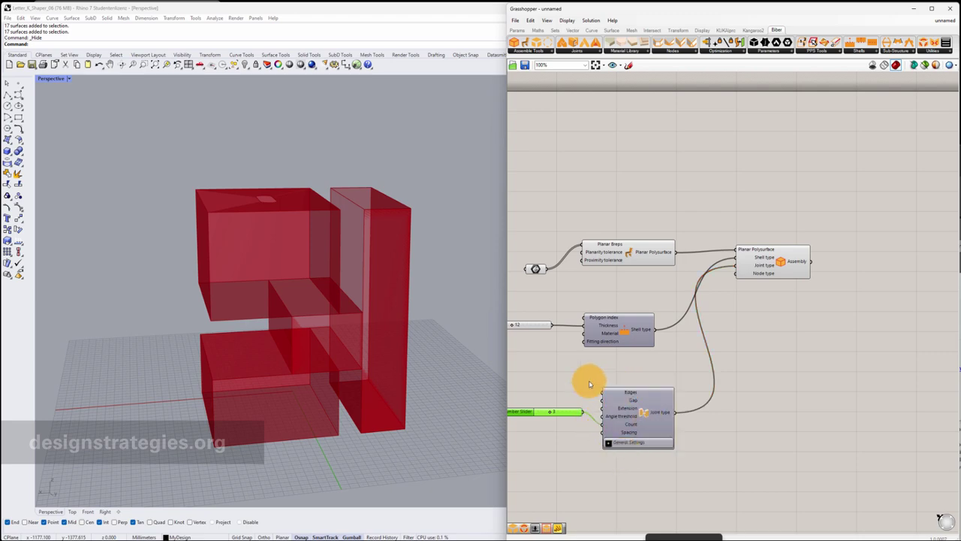
Place a Disassemble component after the Assemble component and connect the Assembly output to it.
{"action": "right_click_drag", "start_coordinate": [790, 221], "coordinate": [768, 217]}
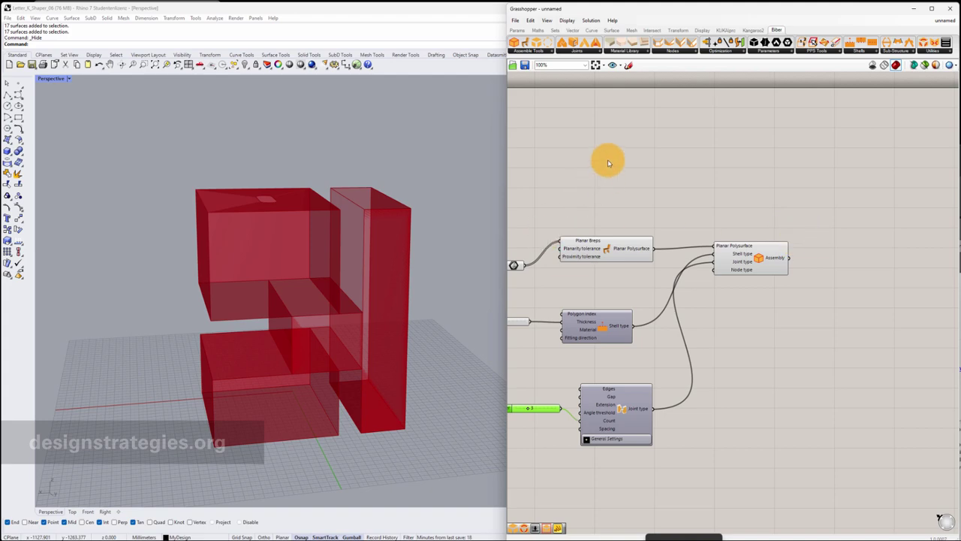
{"action": "left_click", "coordinate": [530, 51]}
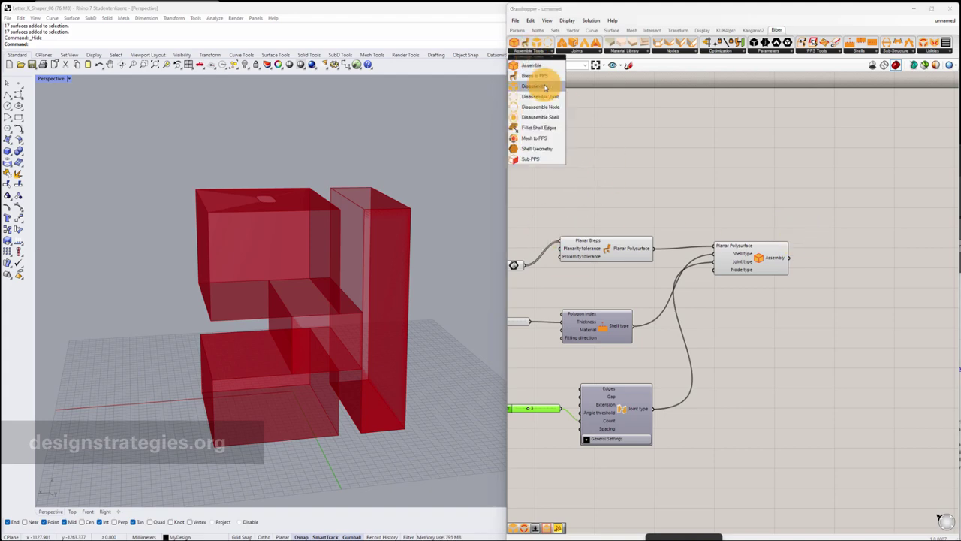
{"action": "left_click", "coordinate": [542, 85]}
{"action": "mouse_move", "coordinate": [837, 245]}
{"action": "left_mouse_down"}
{"action": "mouse_move", "coordinate": [794, 257]}
{"action": "mouse_move", "coordinate": [839, 247]}
{"action": "left_mouse_up"}
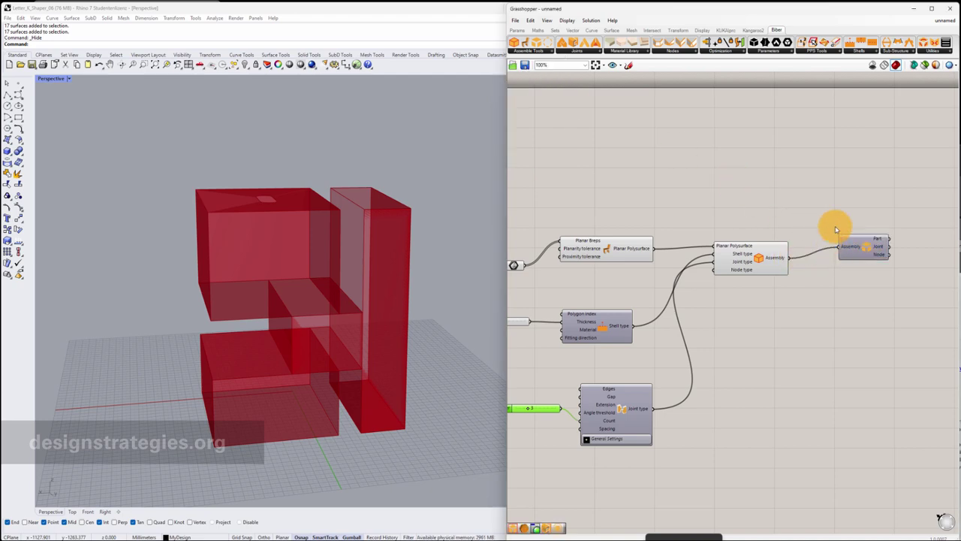
Add an Unfold component after the Disassemble component and connect the Part output to its Part input.
{"action": "right_click_drag", "start_coordinate": [858, 188], "coordinate": [791, 210]}
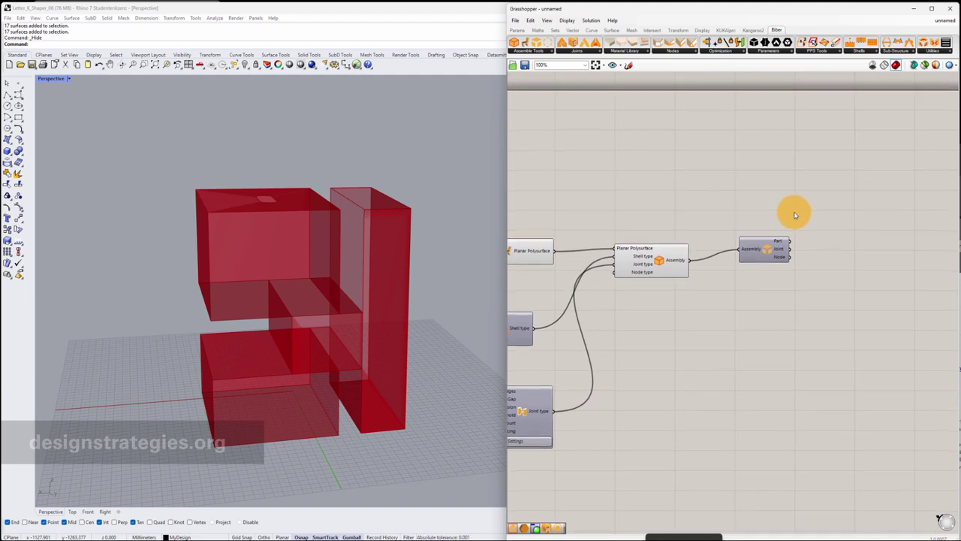
{"action": "left_click", "coordinate": [935, 52]}
{"action": "left_click", "coordinate": [939, 118]}
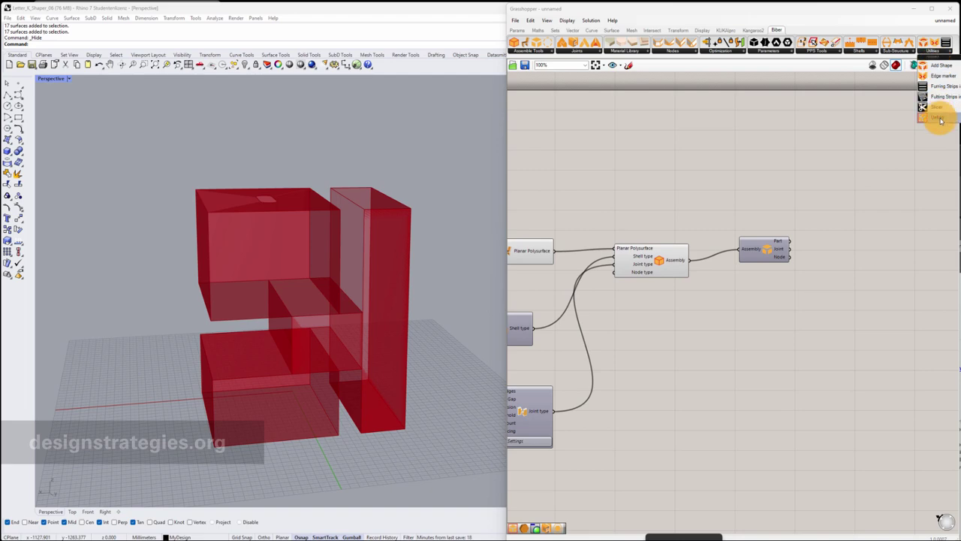
{"action": "left_click_drag", "start_coordinate": [940, 120], "coordinate": [869, 281]}
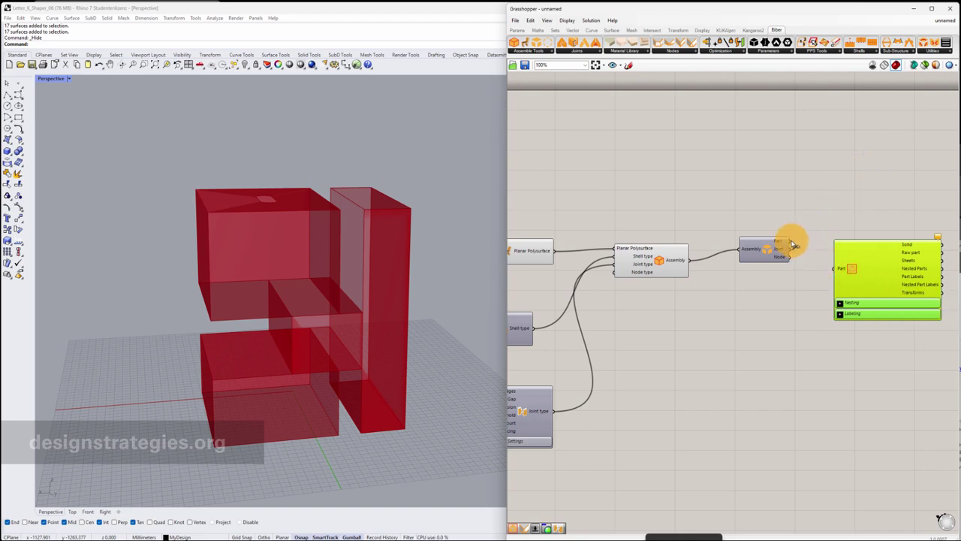
{"action": "left_click_drag", "start_coordinate": [795, 246], "coordinate": [839, 268]}
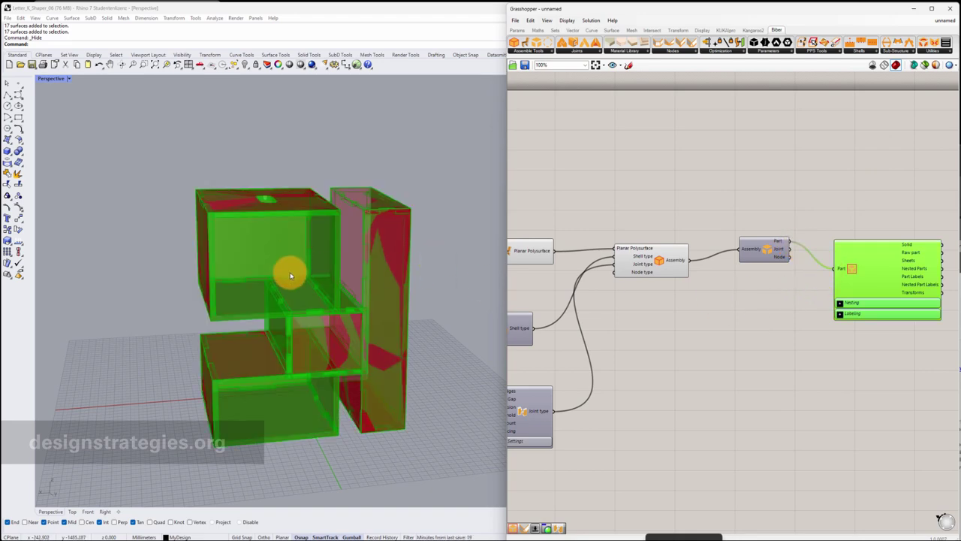
Turn off the preview of the Brep parameter that holds the source surfaces.
{"action": "scroll", "coordinate": [291, 275], "scroll_direction": "up", "scroll_amount": 3}
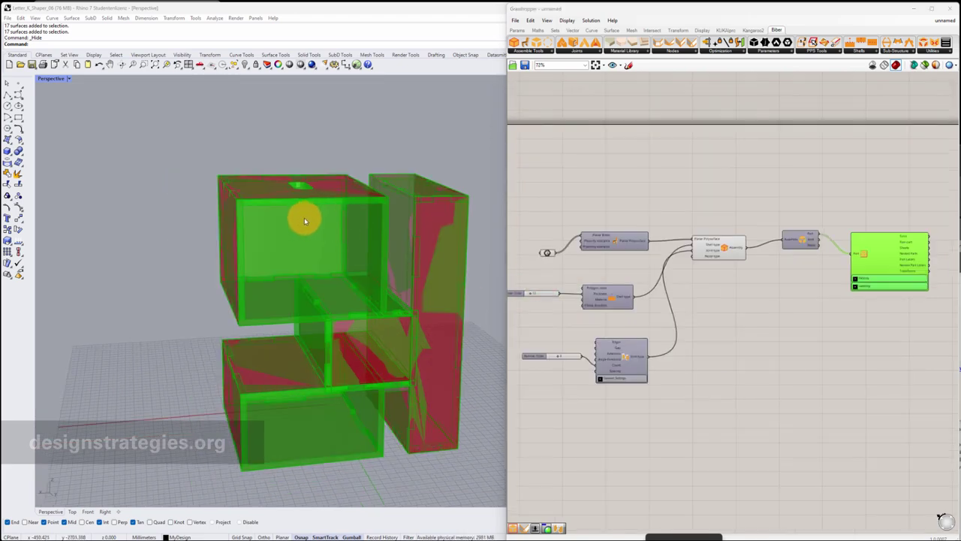
{"action": "right_click_drag", "start_coordinate": [304, 218], "coordinate": [308, 223]}
{"action": "scroll", "coordinate": [200, 194], "scroll_direction": "up", "scroll_amount": 1}
{"action": "scroll", "coordinate": [200, 193], "scroll_direction": "up", "scroll_amount": 2}
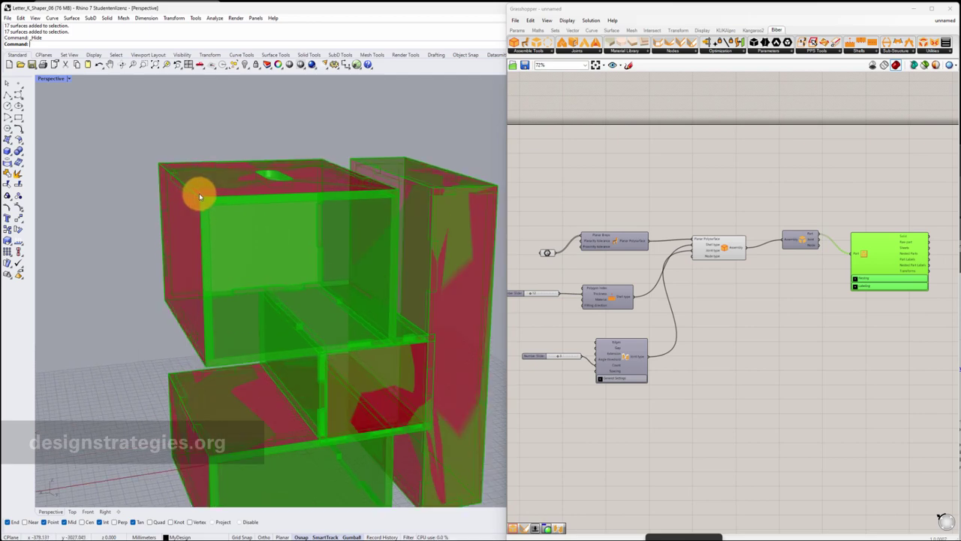
{"action": "left_click", "coordinate": [567, 238]}
{"action": "left_click", "coordinate": [547, 252]}
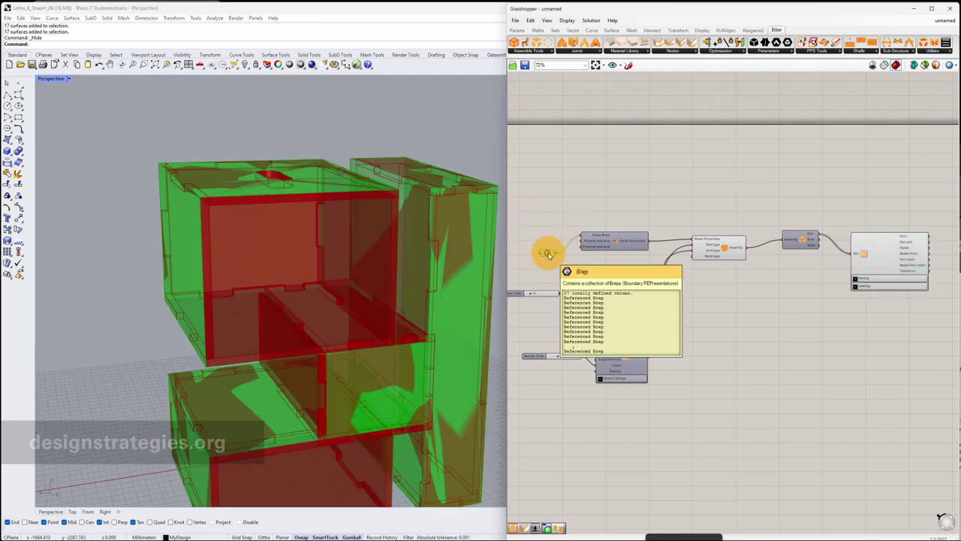
{"action": "right_click", "coordinate": [548, 253]}
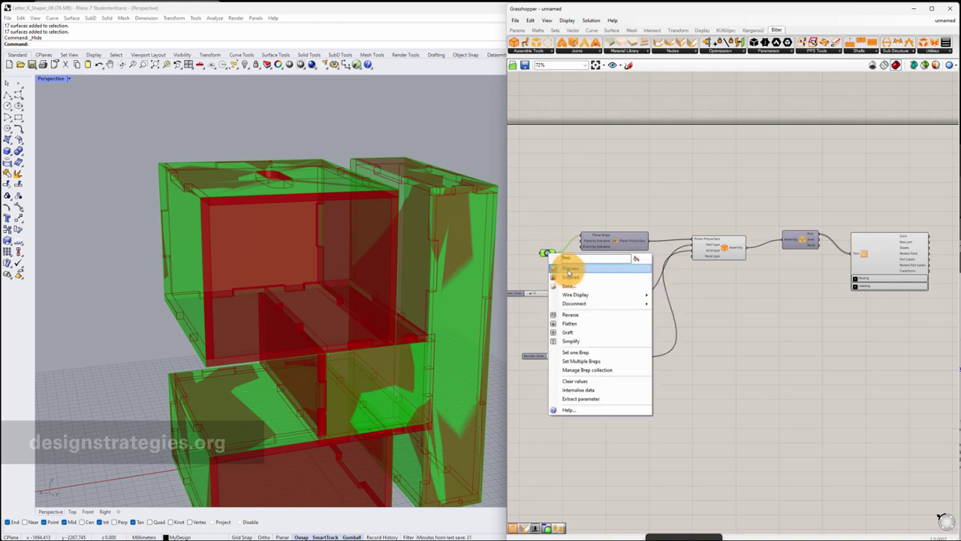
{"action": "left_click", "coordinate": [570, 268]}
{"action": "right_click", "coordinate": [614, 243]}
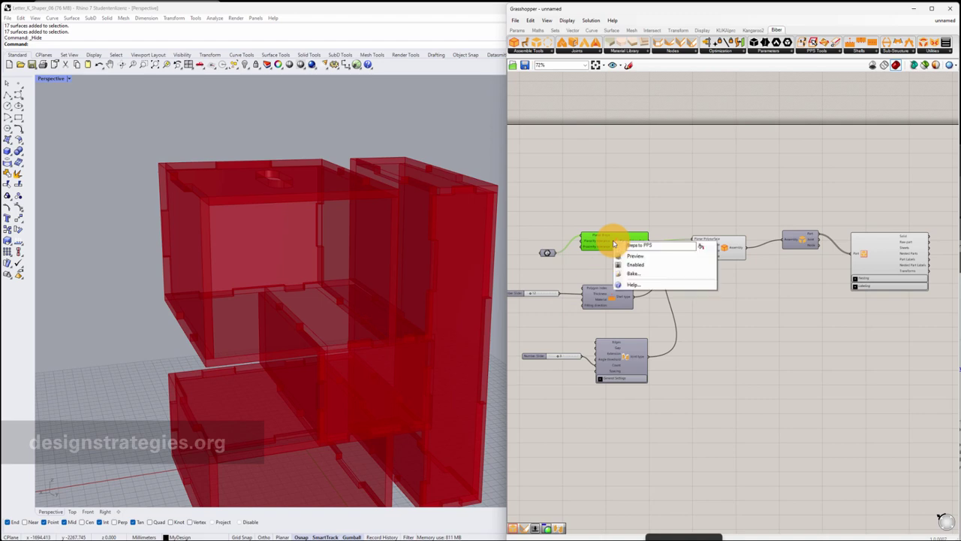
{"action": "left_click", "coordinate": [634, 256]}
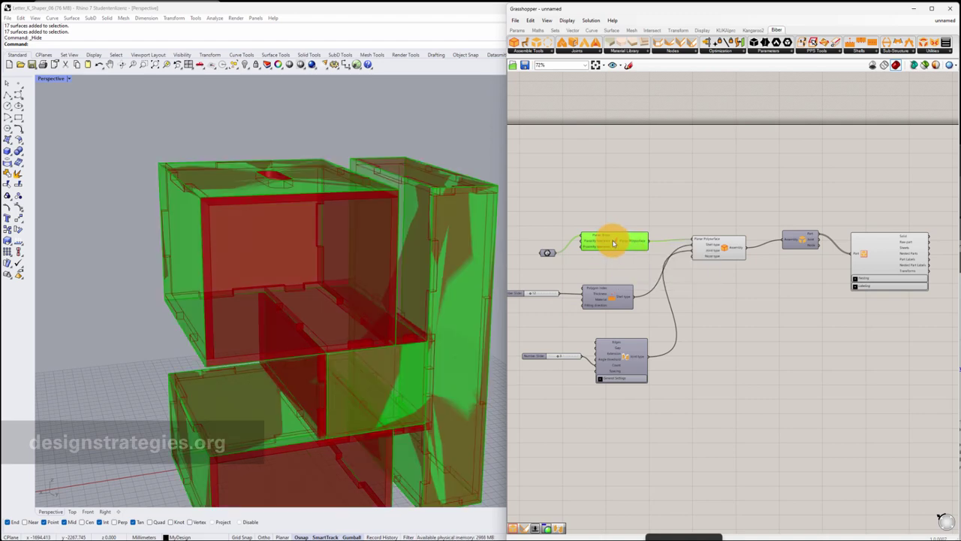
{"action": "right_click", "coordinate": [613, 246]}
{"action": "left_click", "coordinate": [635, 255]}
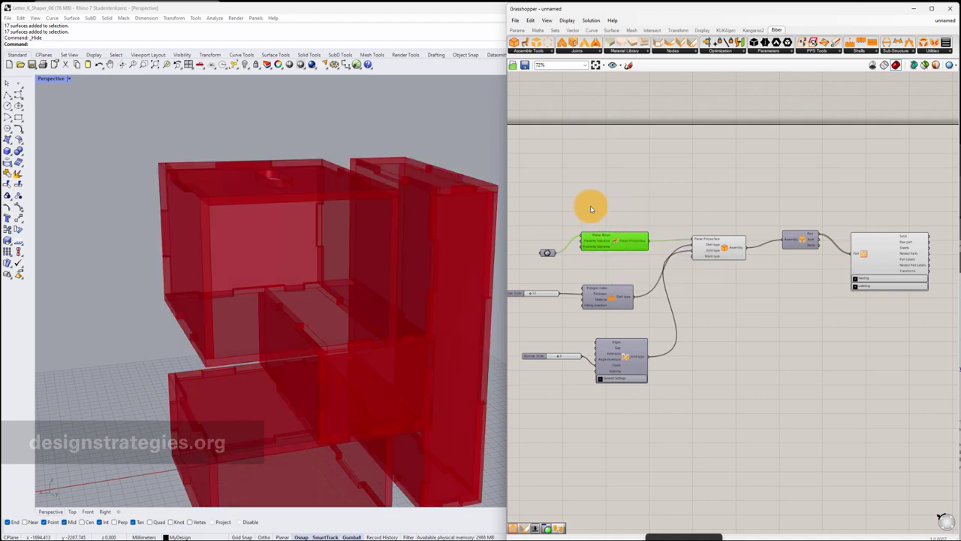
Bake the Unfold component's Solid output to the Baked_01 layer under 03_Final.
{"action": "scroll", "coordinate": [380, 254], "scroll_direction": "down", "scroll_amount": 2}
{"action": "right_click_drag", "start_coordinate": [378, 255], "coordinate": [386, 275]}
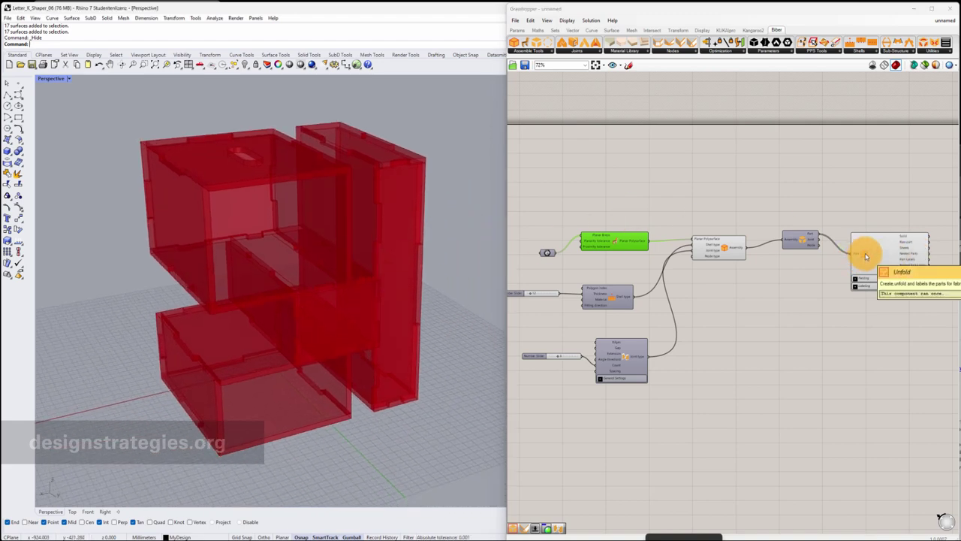
{"action": "right_click_drag", "start_coordinate": [901, 193], "coordinate": [870, 196]}
{"action": "mouse_move", "coordinate": [883, 248]}
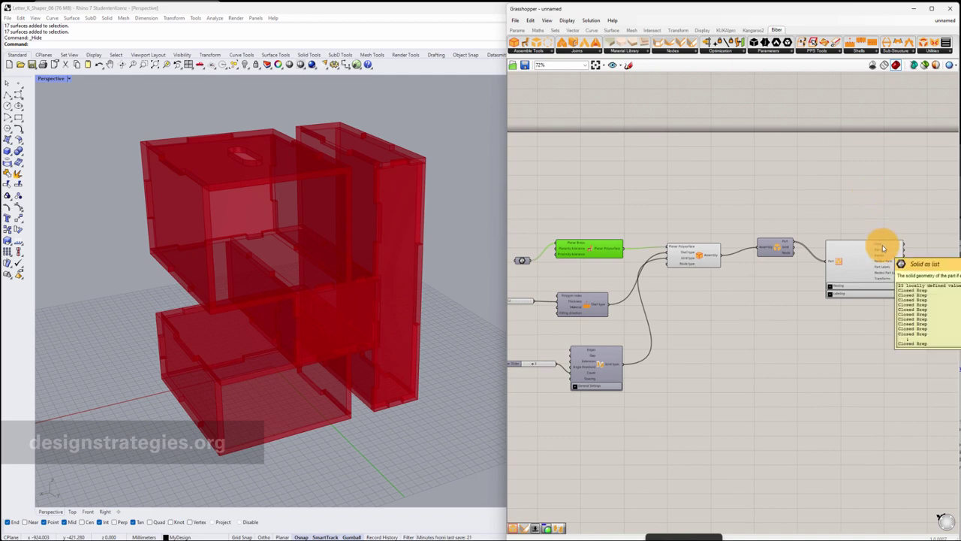
{"action": "left_click", "coordinate": [880, 248]}
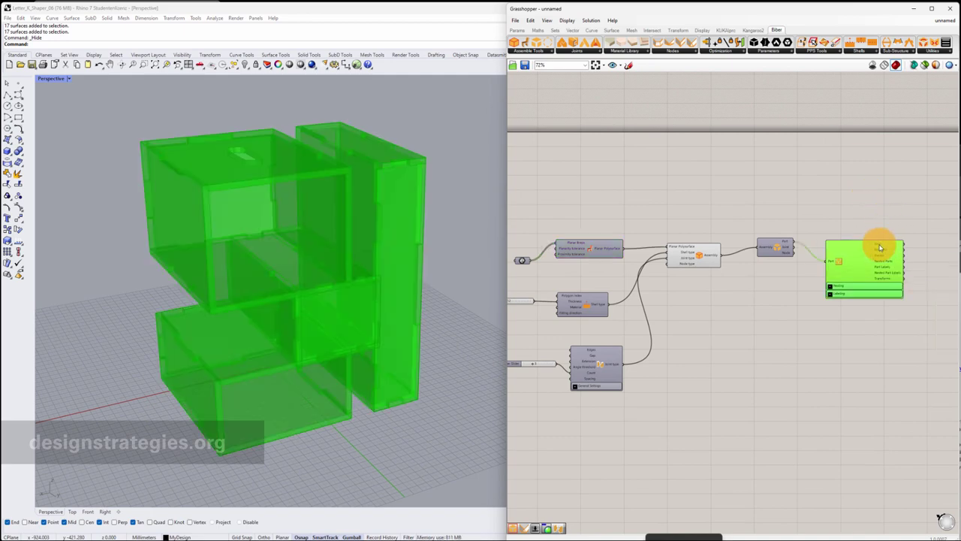
{"action": "scroll", "coordinate": [883, 249], "scroll_direction": "up", "scroll_amount": 4}
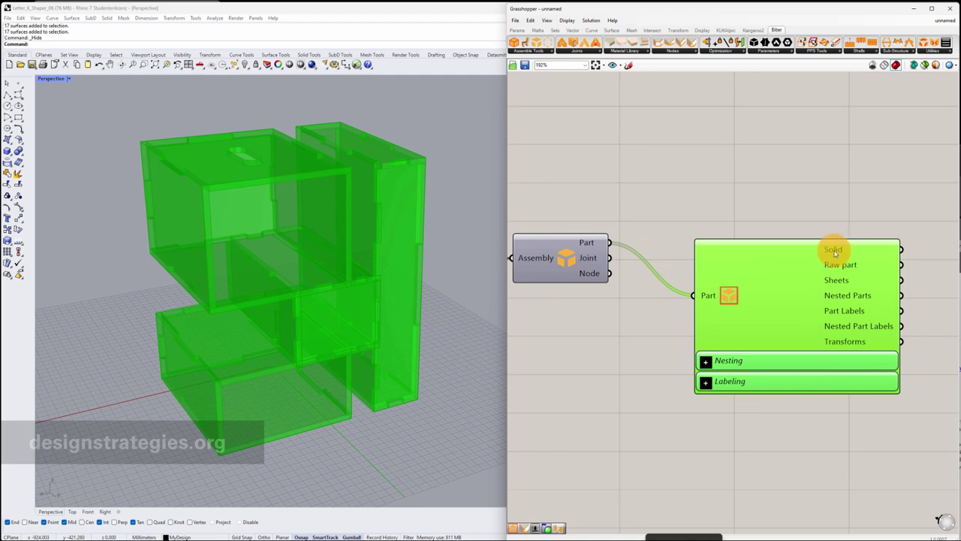
{"action": "right_click", "coordinate": [833, 250]}
{"action": "left_click", "coordinate": [854, 267]}
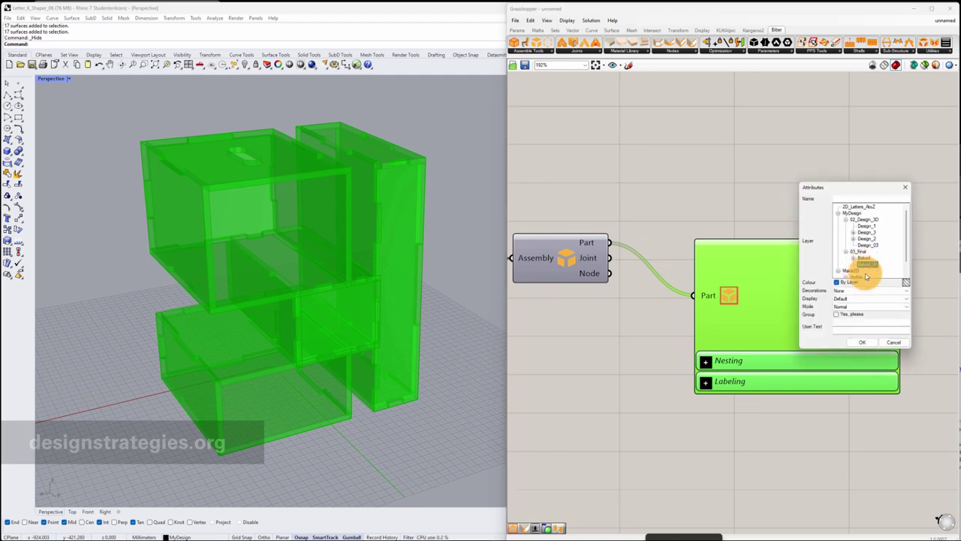
{"action": "left_click", "coordinate": [863, 342]}
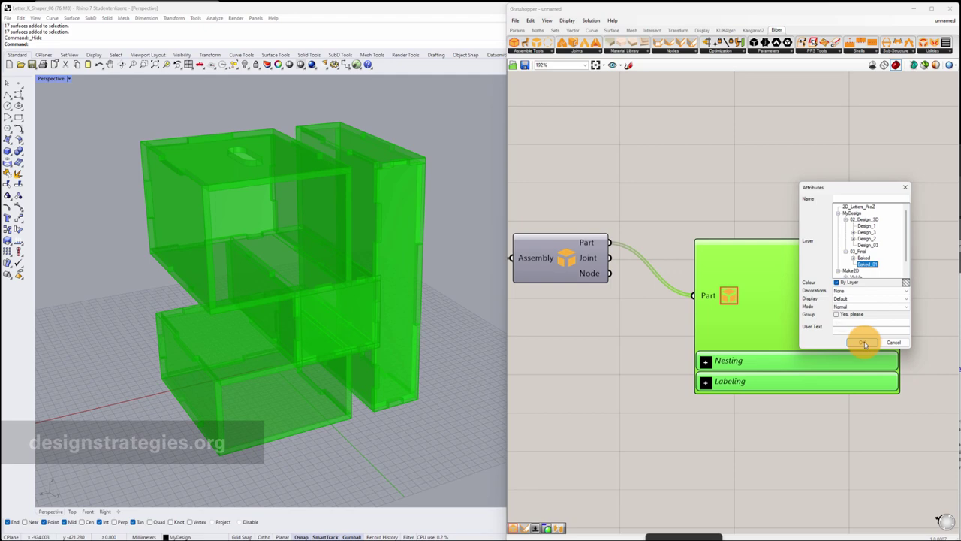
Close the Grasshopper window and hide the surface isocurves on all baked panels in Rhino.
{"action": "left_click", "coordinate": [951, 10]}
{"action": "right_click_drag", "start_coordinate": [563, 262], "coordinate": [284, 172]}
{"action": "scroll", "coordinate": [339, 260], "scroll_direction": "up", "scroll_amount": 4}
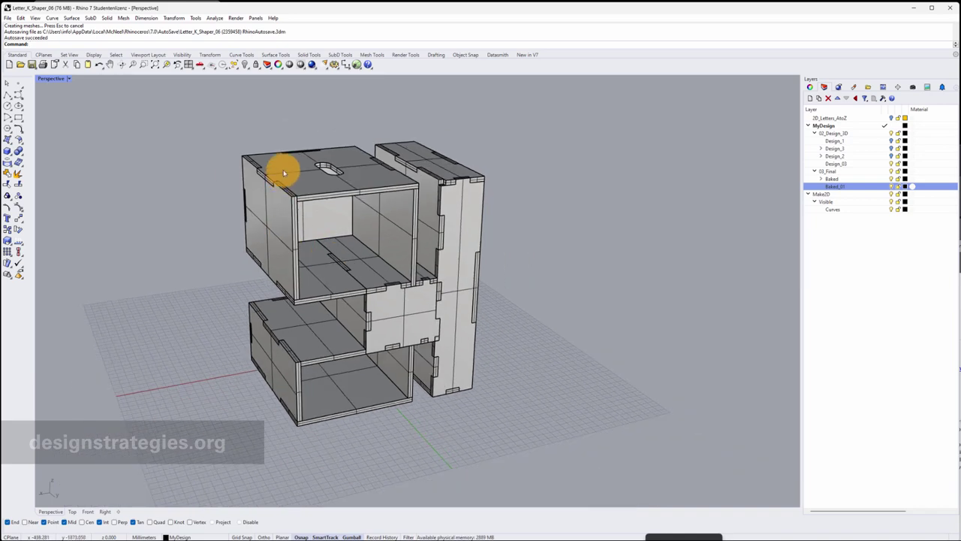
{"action": "left_click_drag", "start_coordinate": [202, 113], "coordinate": [539, 463]}
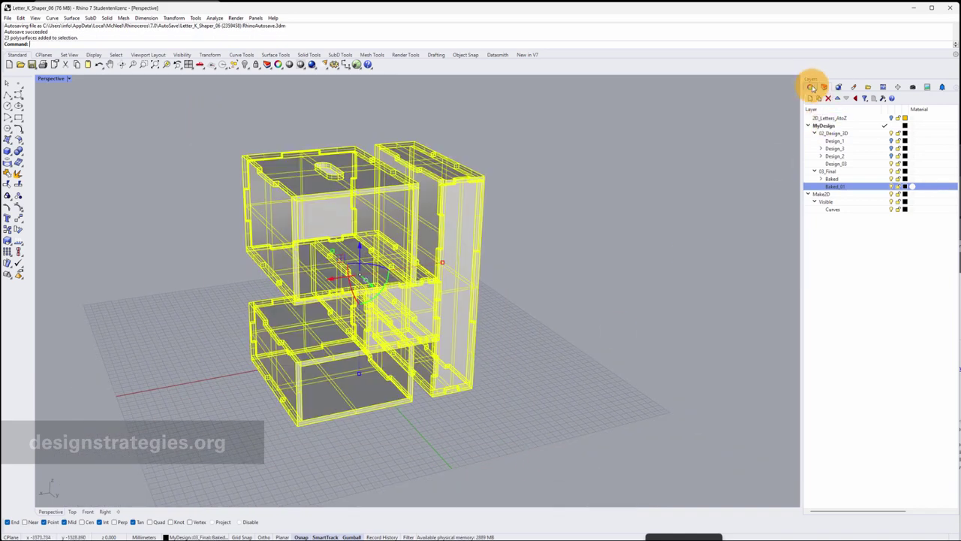
{"action": "left_click", "coordinate": [812, 87]}
{"action": "left_click", "coordinate": [884, 264]}
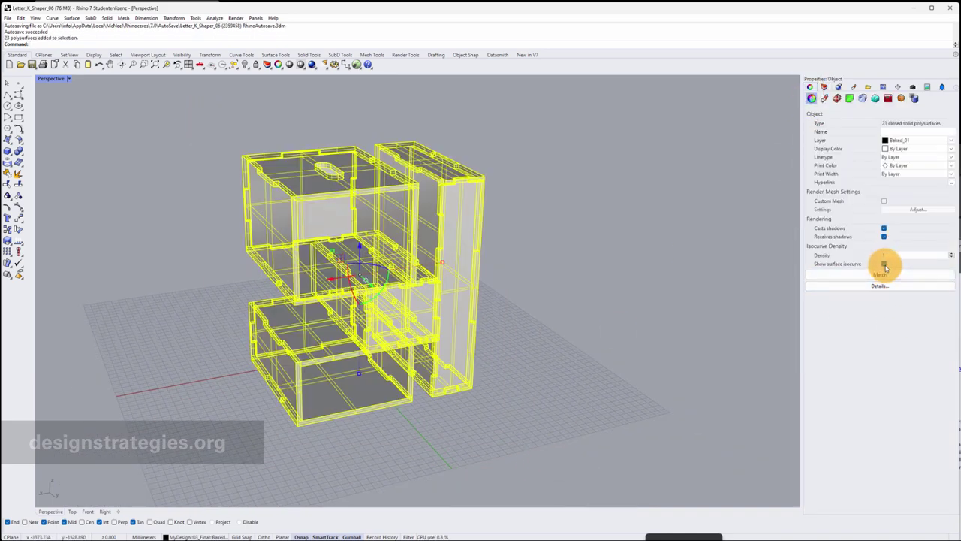
{"action": "left_click", "coordinate": [614, 322]}
Examine the joint between the two adjoining floor panels of the K's upper box.
{"action": "scroll", "coordinate": [379, 282], "scroll_direction": "up", "scroll_amount": 3}
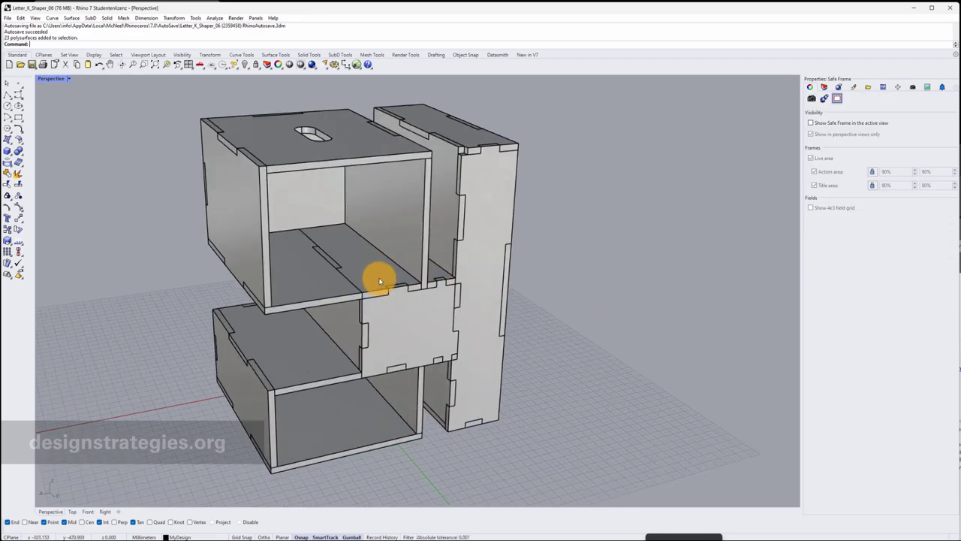
{"action": "mouse_move", "coordinate": [389, 242]}
{"action": "right_mouse_down"}
{"action": "mouse_move", "coordinate": [383, 234]}
{"action": "mouse_move", "coordinate": [383, 241]}
{"action": "right_mouse_up"}
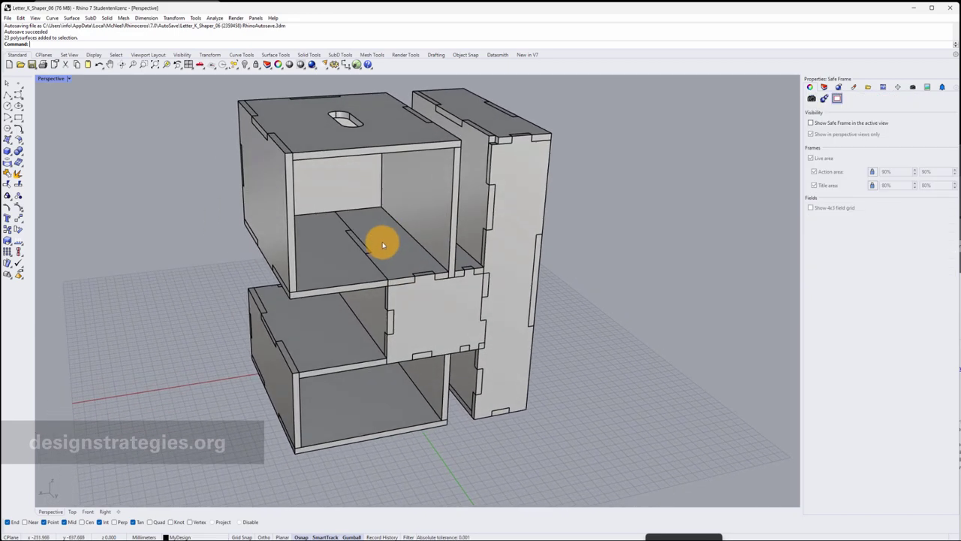
{"action": "scroll", "coordinate": [379, 256], "scroll_direction": "up", "scroll_amount": 2}
{"action": "left_click", "coordinate": [349, 262]}
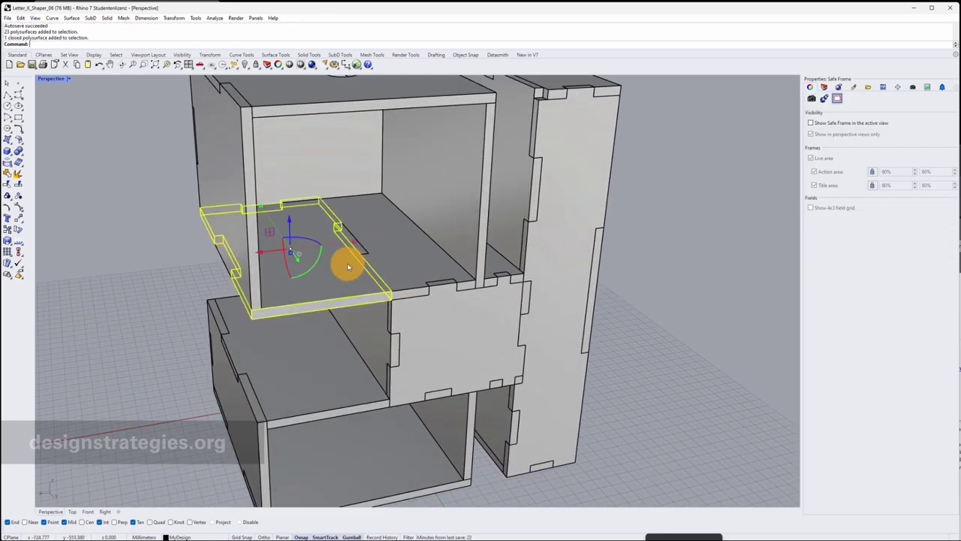
{"action": "left_click", "coordinate": [390, 257]}
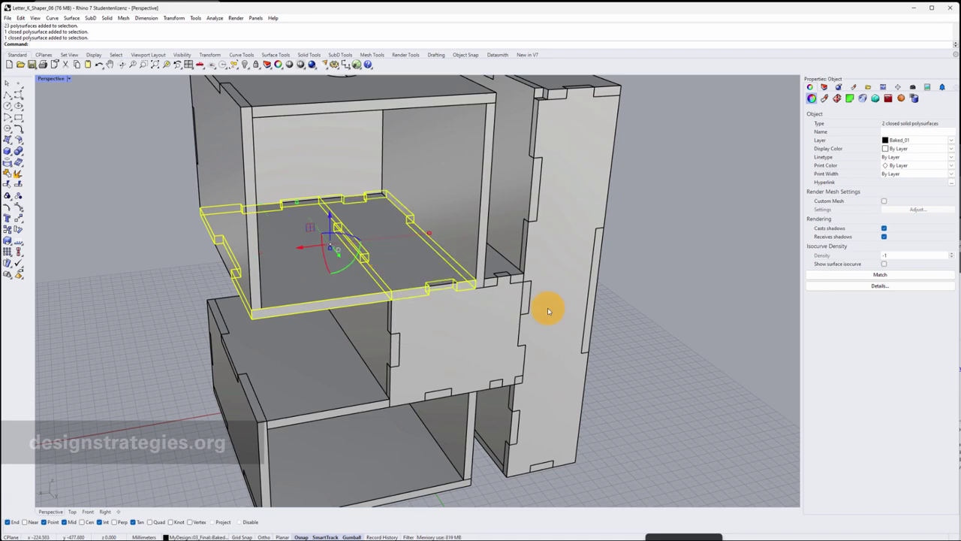
{"action": "left_click", "coordinate": [631, 311]}
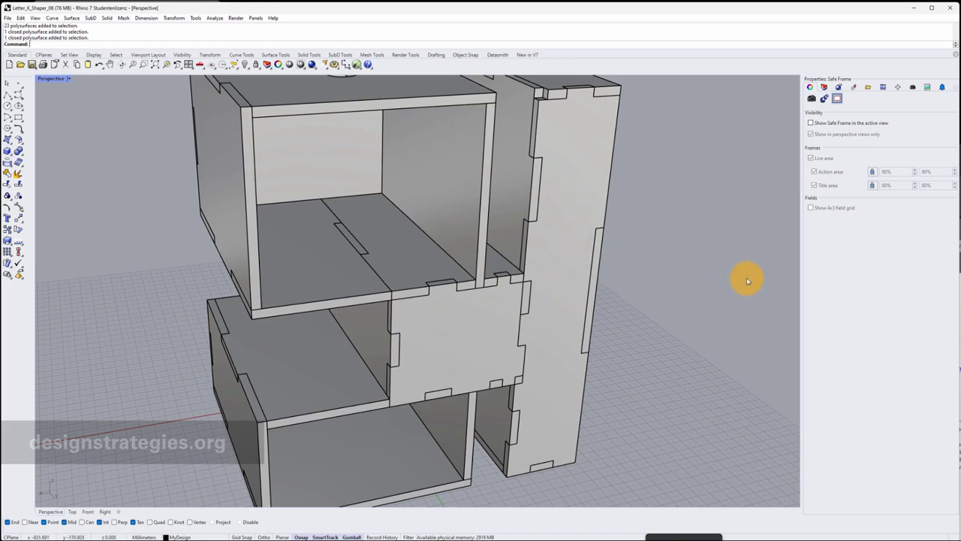
Examine the finger joints along the top edges of the vertical box and the upper box.
{"action": "scroll", "coordinate": [747, 281], "scroll_direction": "down", "scroll_amount": 4}
{"action": "scroll", "coordinate": [608, 193], "scroll_direction": "up", "scroll_amount": 3}
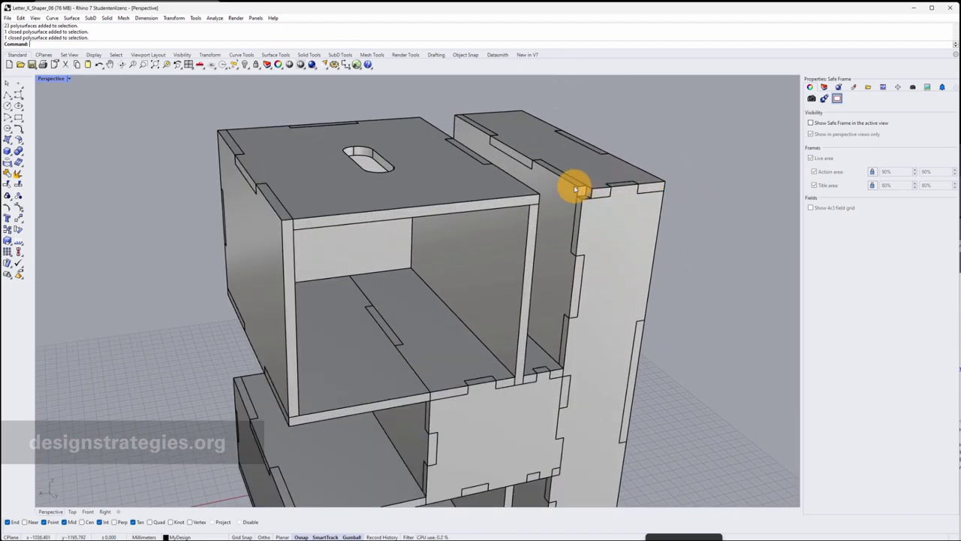
{"action": "scroll", "coordinate": [609, 178], "scroll_direction": "up", "scroll_amount": 3}
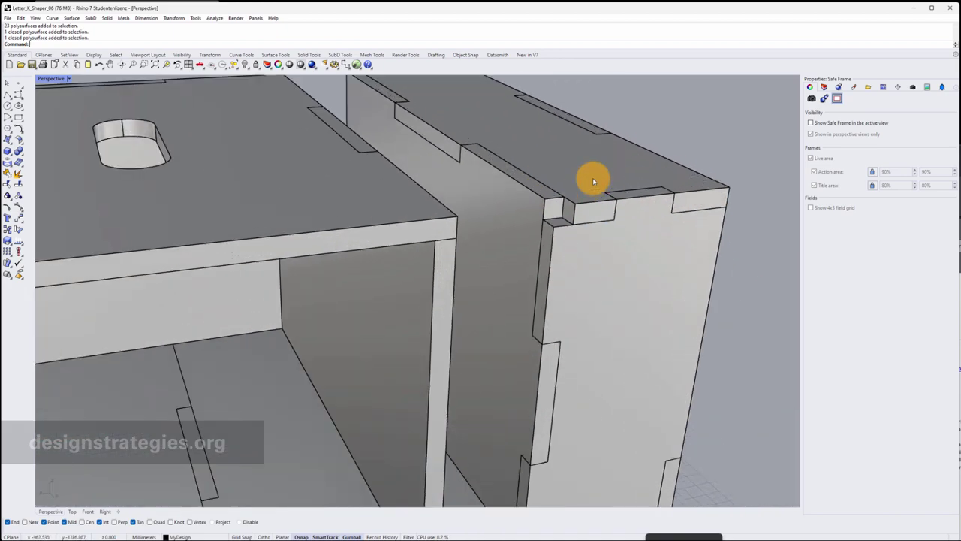
{"action": "scroll", "coordinate": [672, 131], "scroll_direction": "down", "scroll_amount": 4}
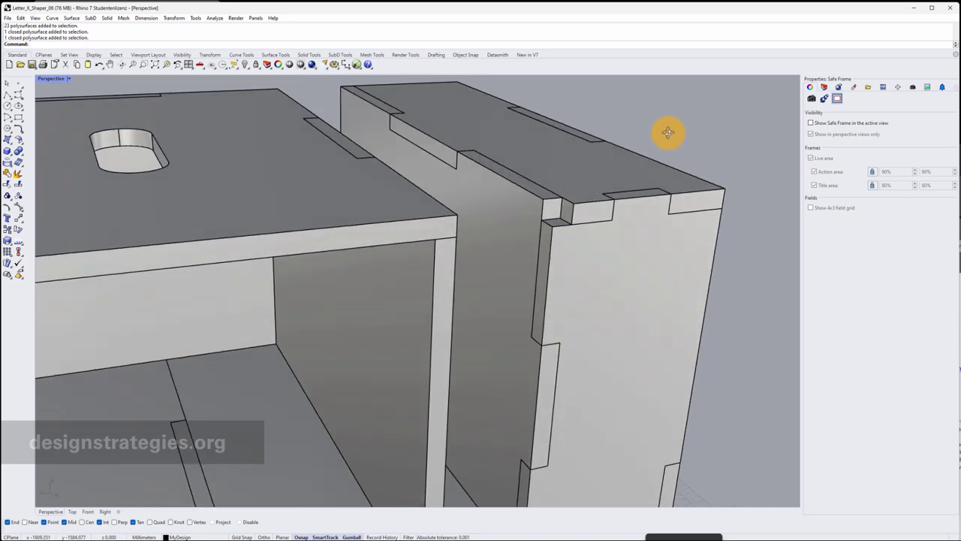
{"action": "scroll", "coordinate": [238, 163], "scroll_direction": "up", "scroll_amount": 4}
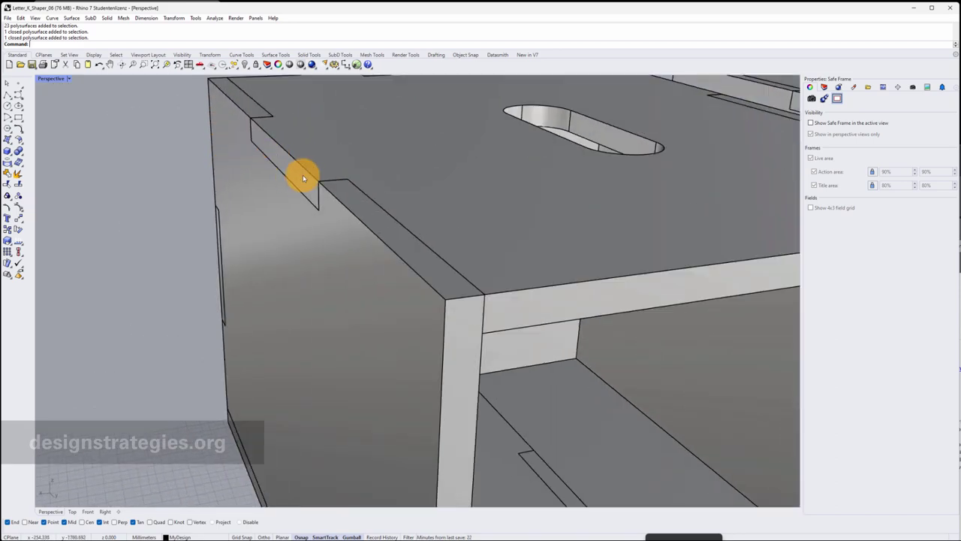
{"action": "right_click_drag", "start_coordinate": [303, 174], "coordinate": [317, 166]}
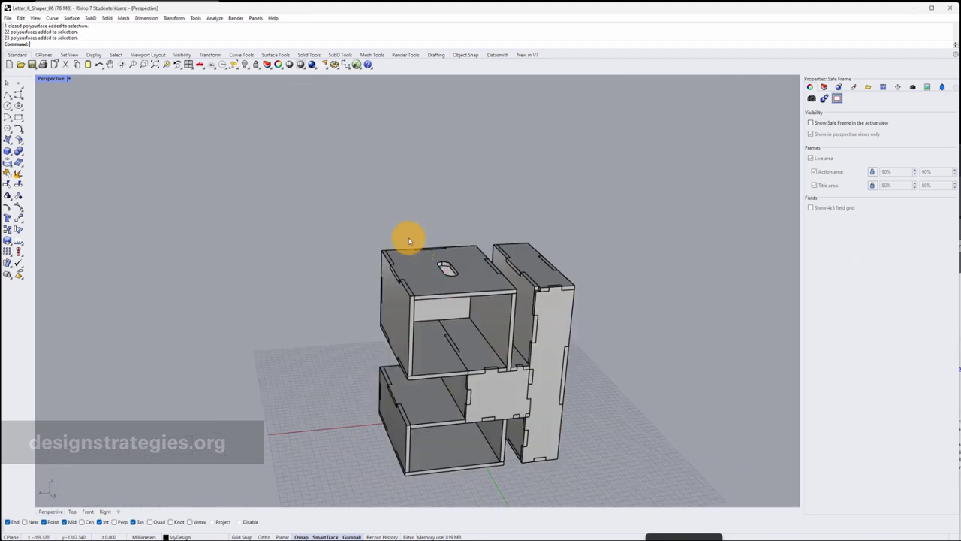
Delete all the baked panels from the Rhino model and reopen the Grasshopper definition.
{"action": "left_click_drag", "start_coordinate": [353, 215], "coordinate": [606, 488]}
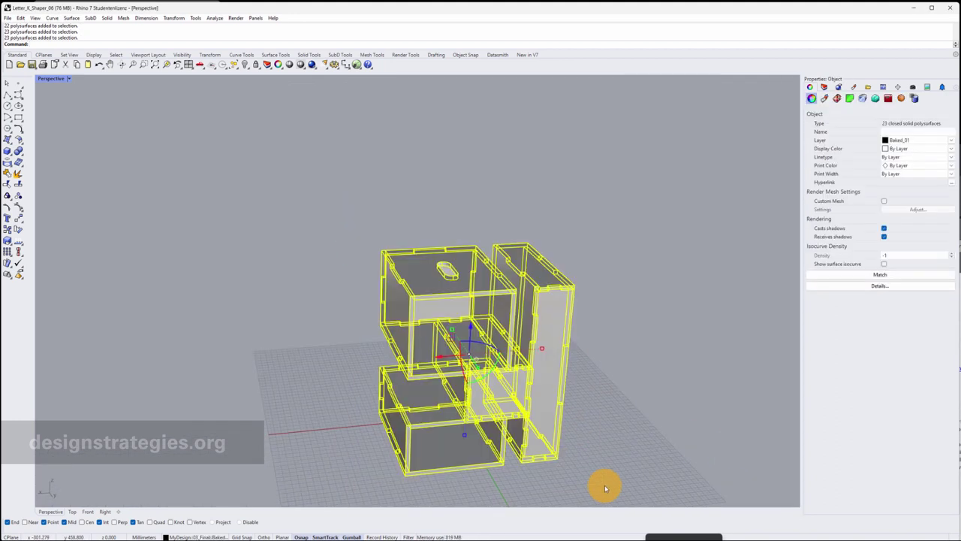
{"action": "key", "text": "Delete"}
{"action": "left_click", "coordinate": [357, 64]}
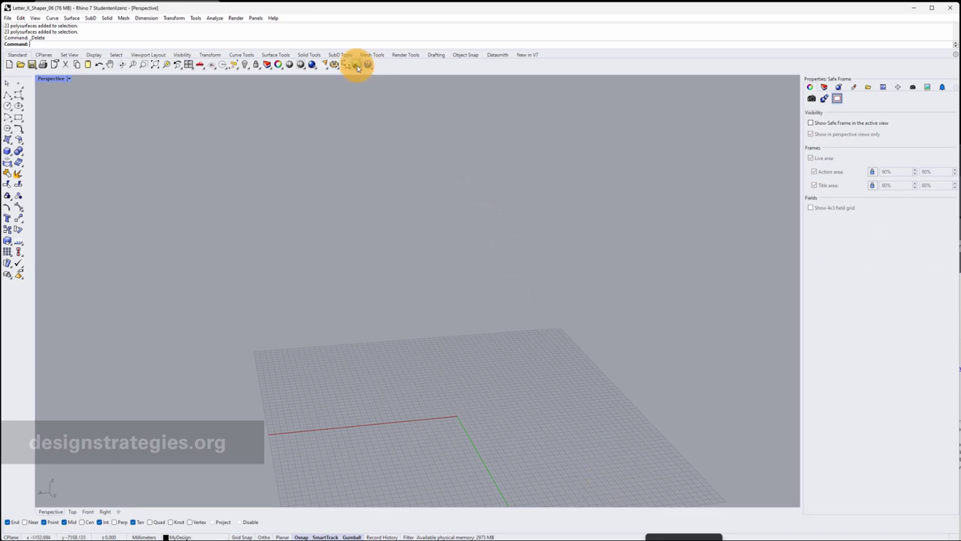
Expand the joint type component's general settings and turn on Join Co-planar sheets.
{"action": "scroll", "coordinate": [297, 240], "scroll_direction": "down", "scroll_amount": 3}
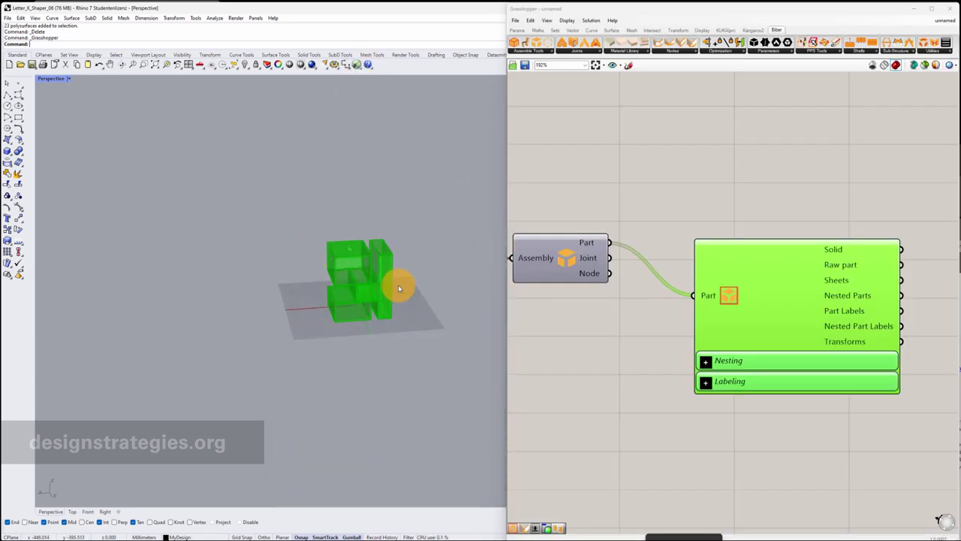
{"action": "scroll", "coordinate": [394, 282], "scroll_direction": "up", "scroll_amount": 5}
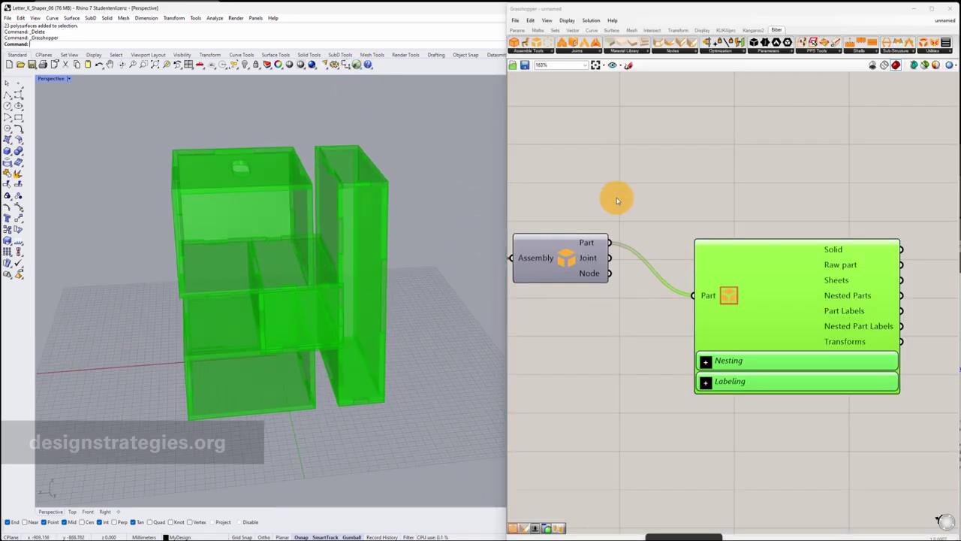
{"action": "scroll", "coordinate": [615, 203], "scroll_direction": "down", "scroll_amount": 4}
{"action": "right_click_drag", "start_coordinate": [600, 339], "coordinate": [812, 379]}
{"action": "right_click_drag", "start_coordinate": [701, 427], "coordinate": [811, 399]}
{"action": "scroll", "coordinate": [648, 399], "scroll_direction": "up", "scroll_amount": 3}
{"action": "scroll", "coordinate": [661, 394], "scroll_direction": "up", "scroll_amount": 1}
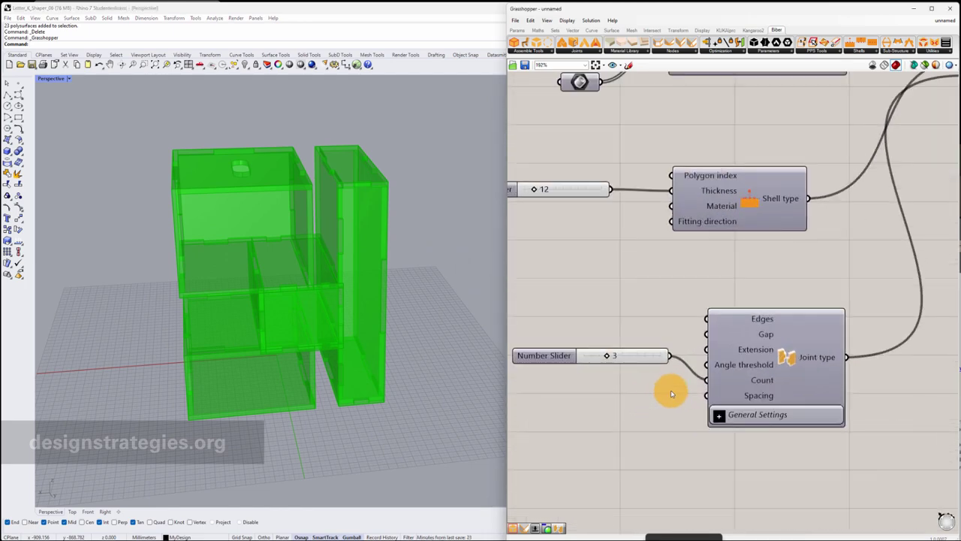
{"action": "scroll", "coordinate": [233, 272], "scroll_direction": "up", "scroll_amount": 4}
{"action": "scroll", "coordinate": [234, 272], "scroll_direction": "up", "scroll_amount": 2}
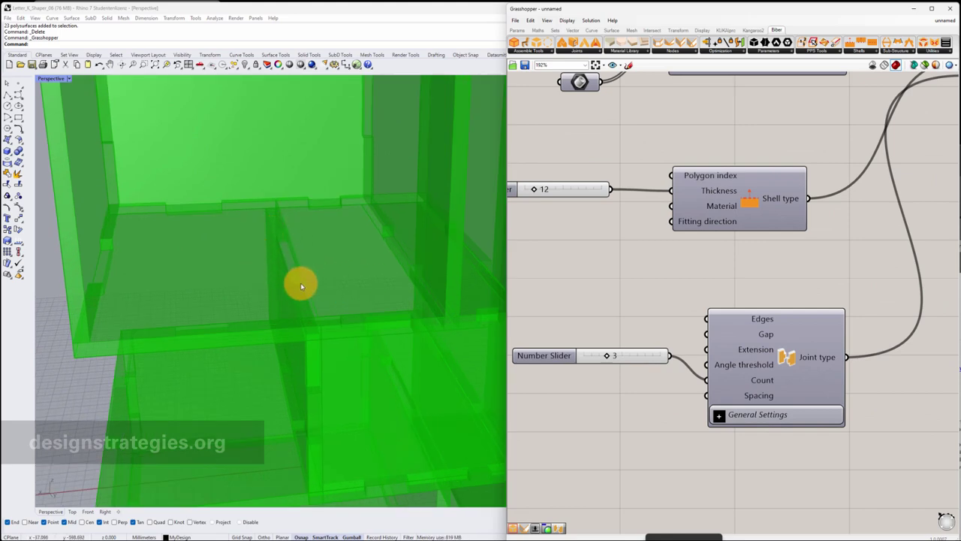
{"action": "left_click", "coordinate": [721, 418]}
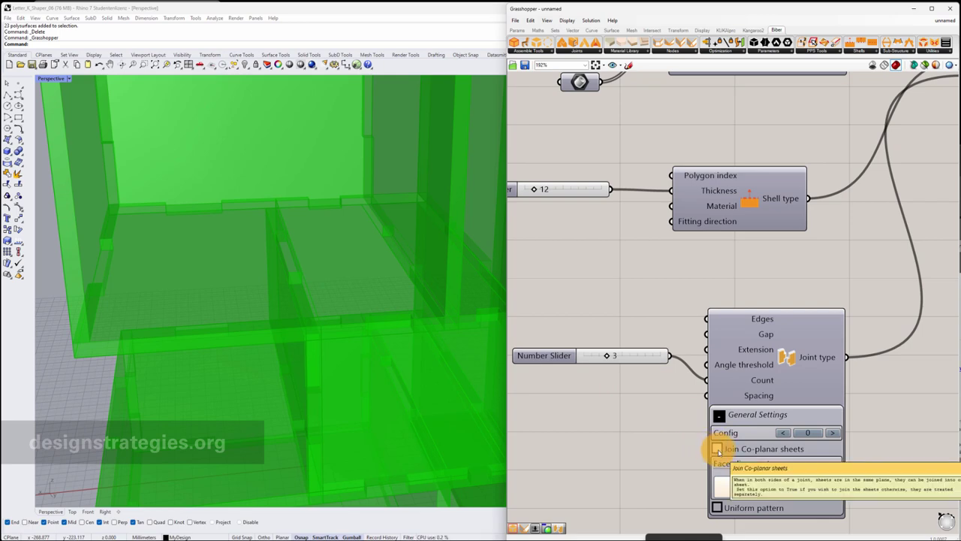
{"action": "left_click", "coordinate": [717, 449]}
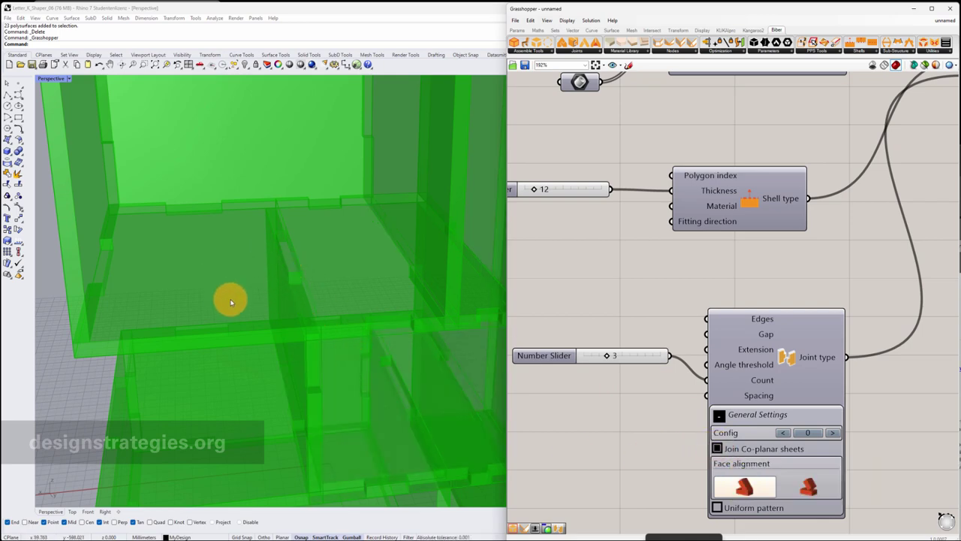
{"action": "right_click_drag", "start_coordinate": [238, 305], "coordinate": [252, 306]}
{"action": "scroll", "coordinate": [253, 308], "scroll_direction": "down", "scroll_amount": 6}
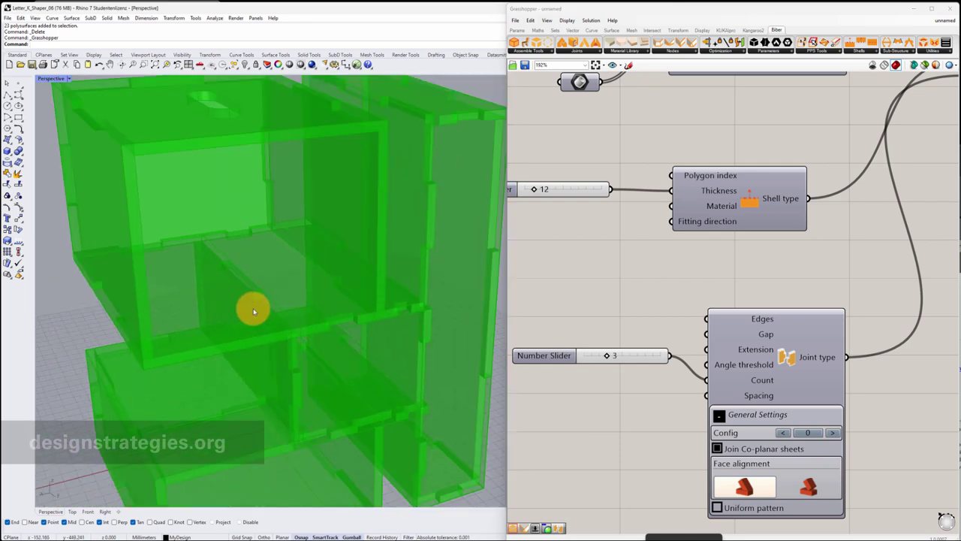
Add a number slider with value 1 and connect it to the joint type component's Extension input.
{"action": "scroll", "coordinate": [98, 147], "scroll_direction": "up", "scroll_amount": 8}
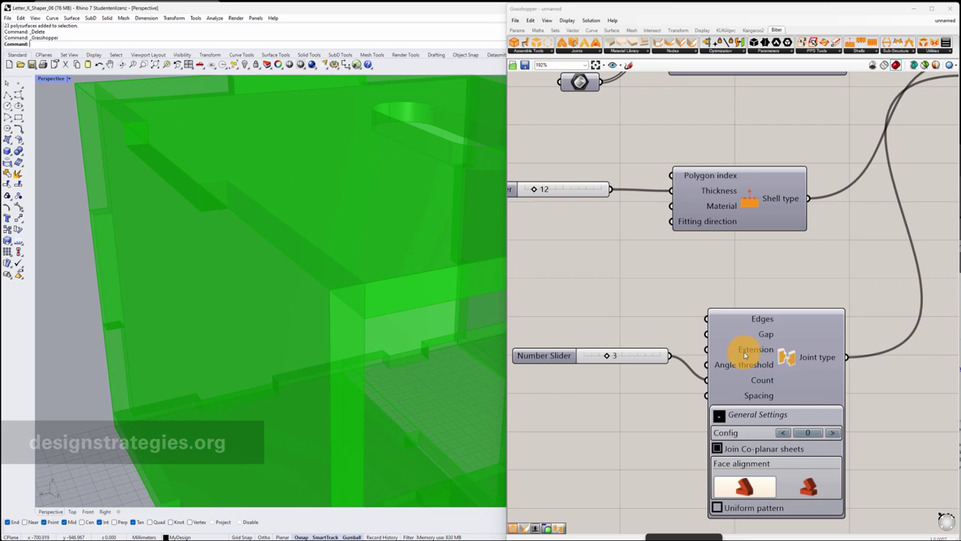
{"action": "double_click", "coordinate": [597, 304]}
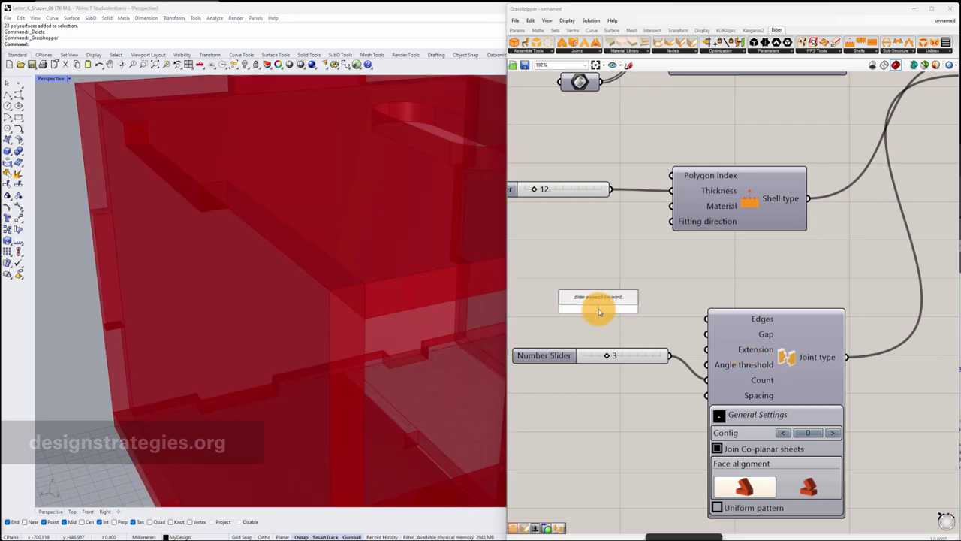
{"action": "type", "text": "1"}
{"action": "key", "text": "Return"}
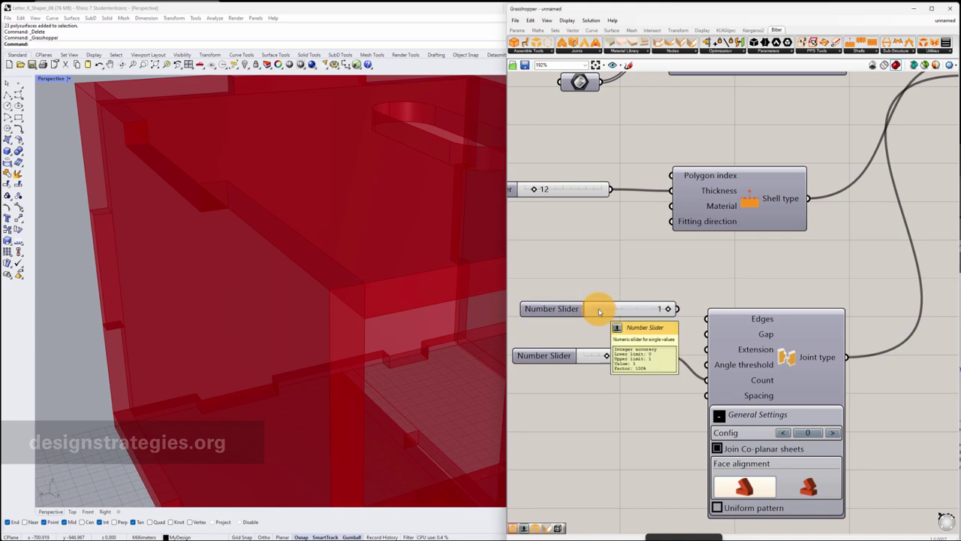
{"action": "left_click_drag", "start_coordinate": [571, 308], "coordinate": [548, 311]}
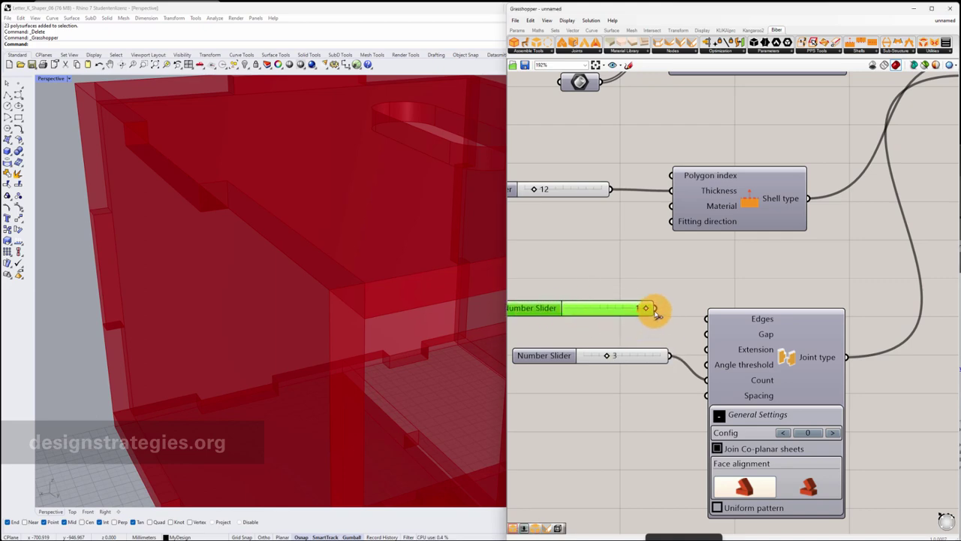
{"action": "left_click_drag", "start_coordinate": [656, 311], "coordinate": [706, 349]}
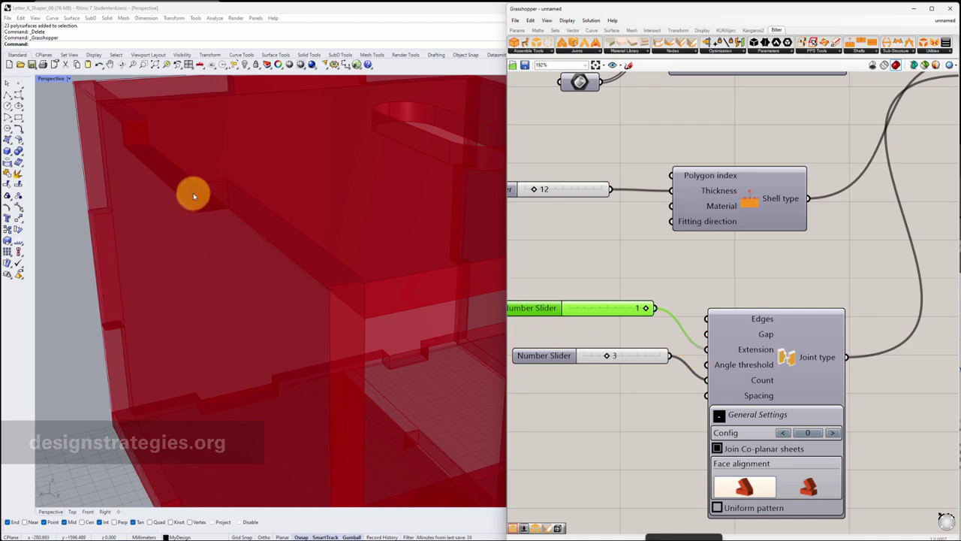
{"action": "scroll", "coordinate": [194, 181], "scroll_direction": "up", "scroll_amount": 5}
{"action": "scroll", "coordinate": [194, 181], "scroll_direction": "down", "scroll_amount": 6}
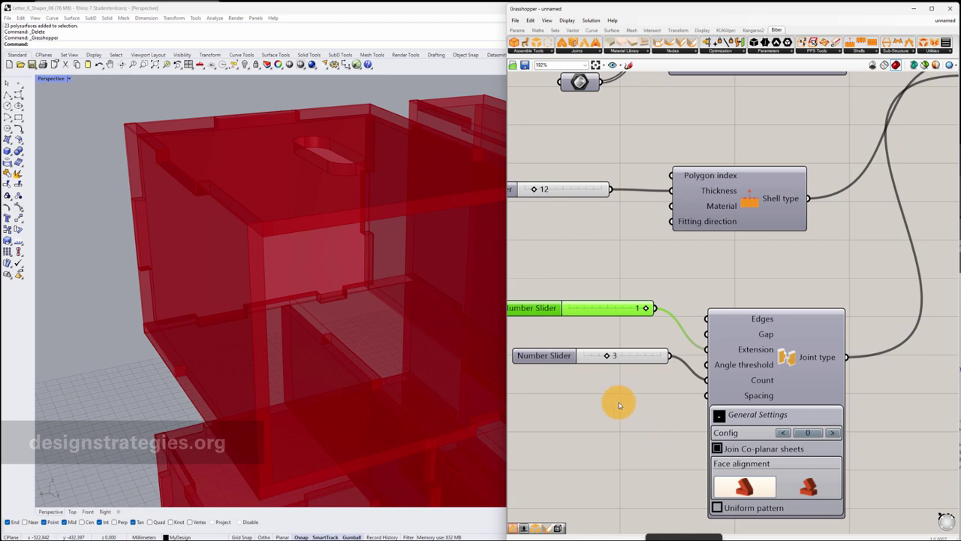
Try a joint finger count of 6 and check the joints across the whole K.
{"action": "scroll", "coordinate": [391, 327], "scroll_direction": "down", "scroll_amount": 2}
{"action": "scroll", "coordinate": [256, 168], "scroll_direction": "up", "scroll_amount": 3}
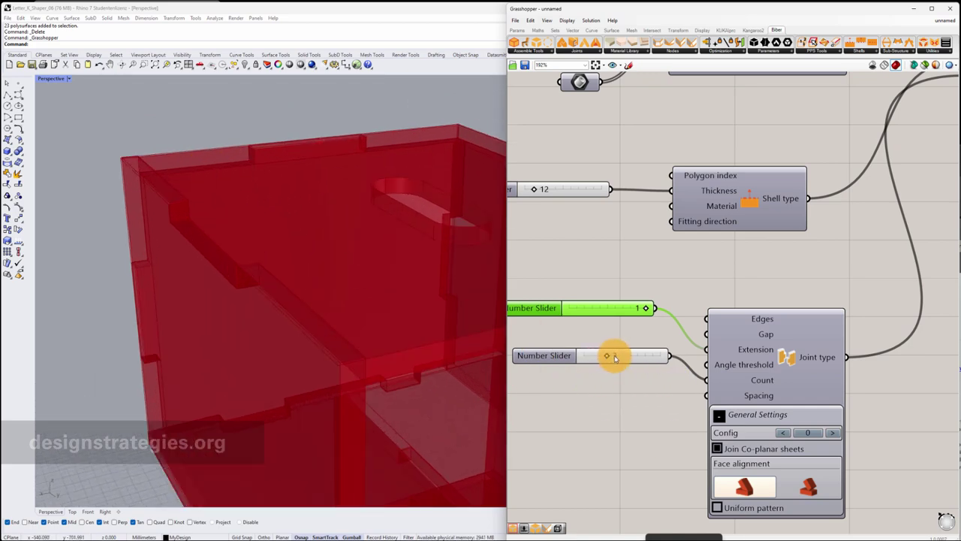
{"action": "left_click_drag", "start_coordinate": [621, 358], "coordinate": [627, 358]}
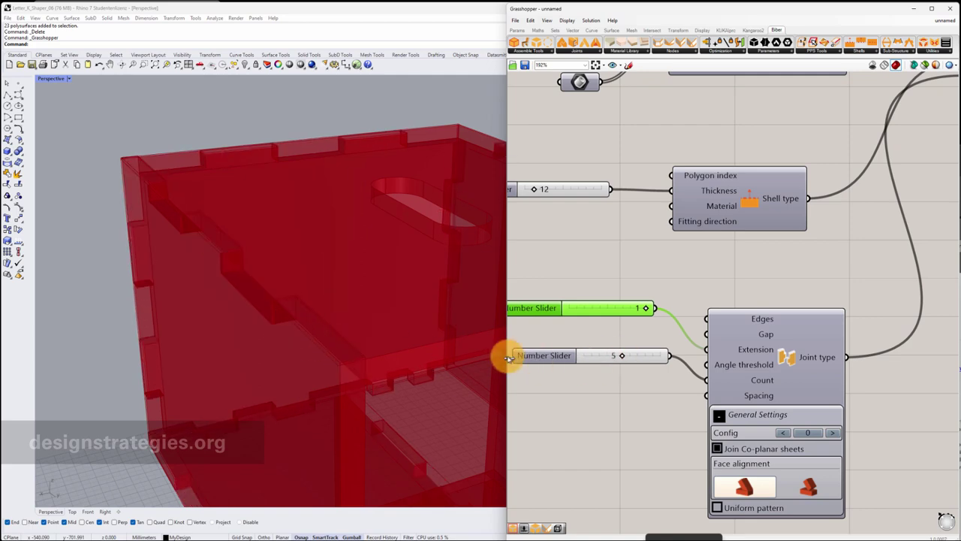
{"action": "mouse_move", "coordinate": [557, 358]}
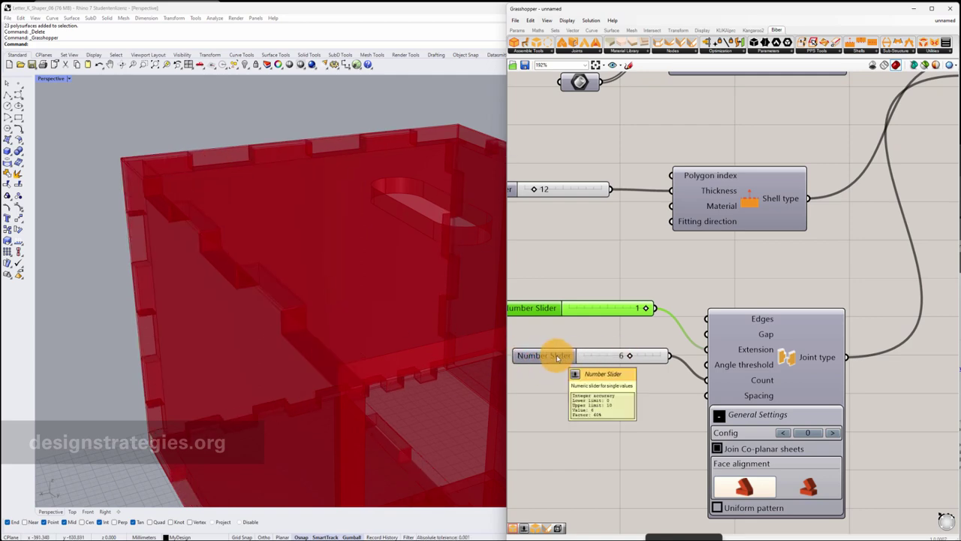
{"action": "scroll", "coordinate": [287, 373], "scroll_direction": "down", "scroll_amount": 5}
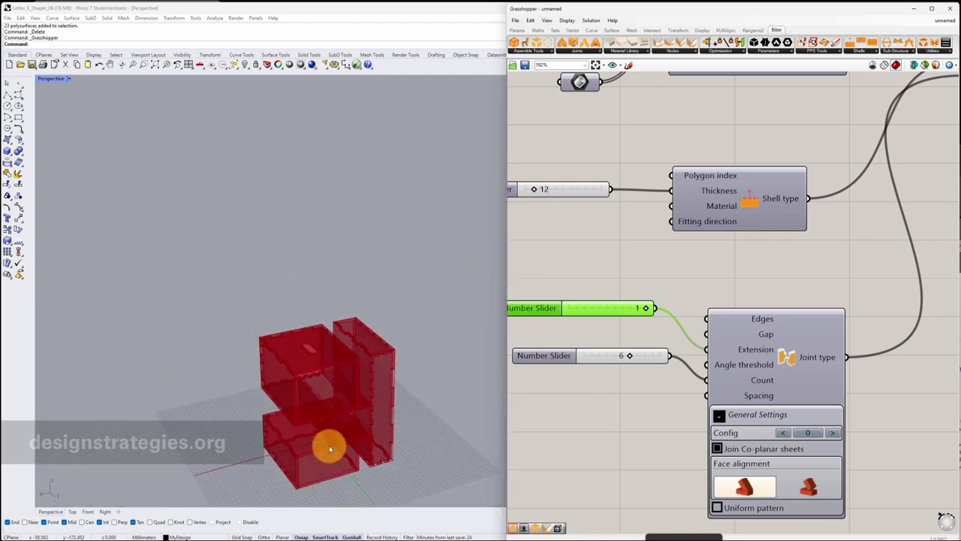
{"action": "scroll", "coordinate": [337, 469], "scroll_direction": "up", "scroll_amount": 2}
{"action": "scroll", "coordinate": [336, 469], "scroll_direction": "up", "scroll_amount": 3}
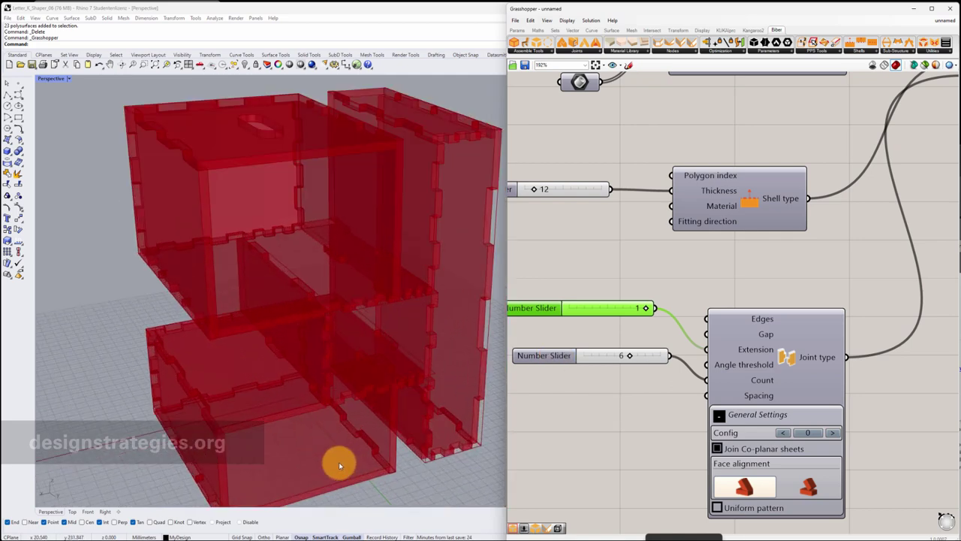
Set the joint type component's Count slider to 3.
{"action": "double_click", "coordinate": [528, 310]}
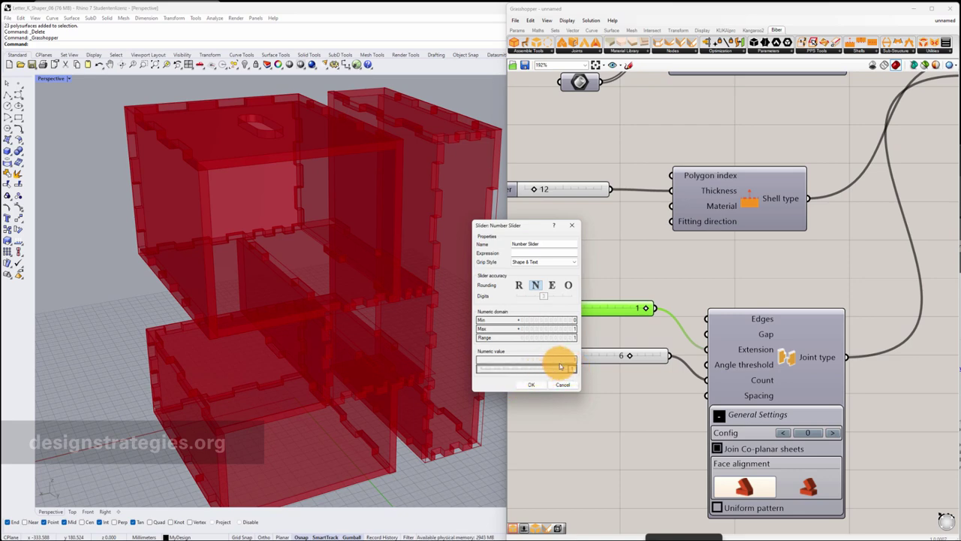
{"action": "left_click", "coordinate": [563, 384]}
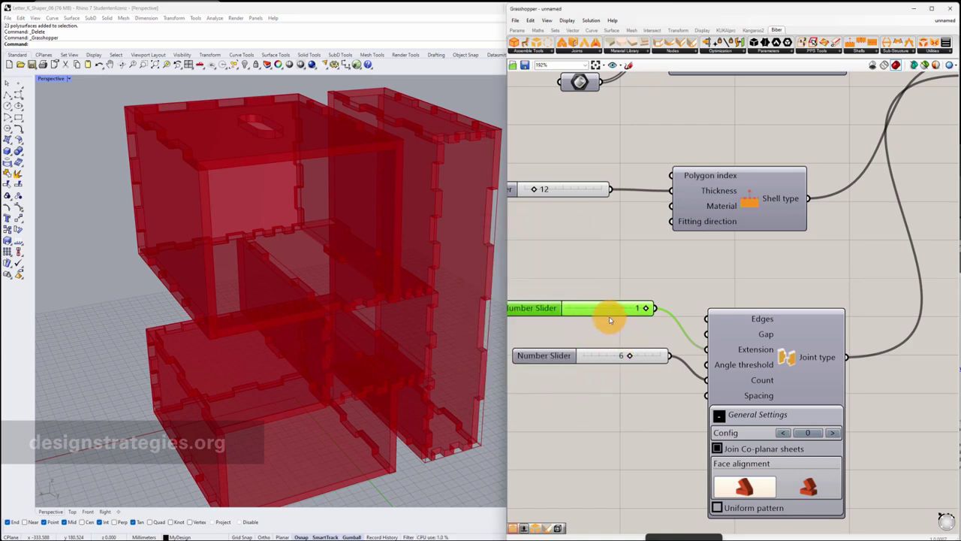
{"action": "double_click", "coordinate": [559, 358]}
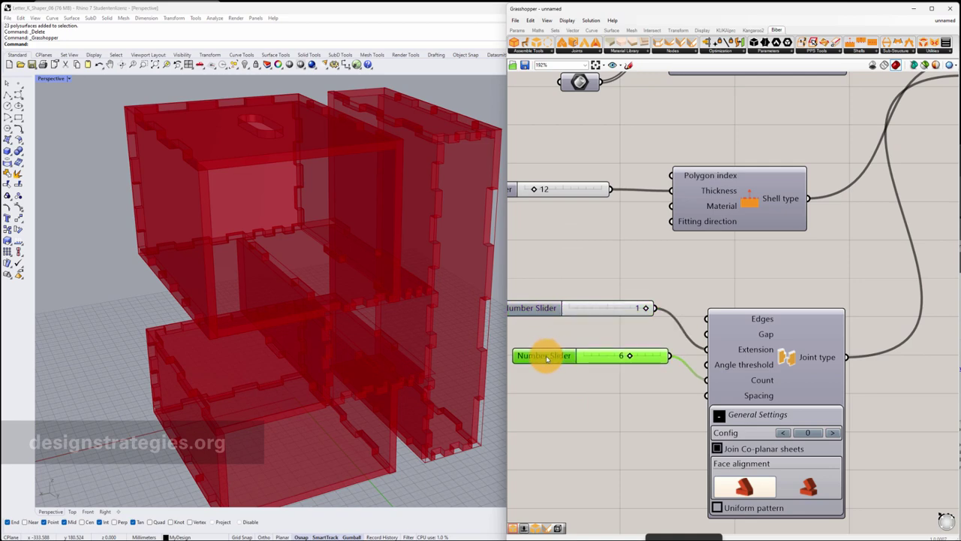
{"action": "left_click_drag", "start_coordinate": [556, 422], "coordinate": [538, 424]}
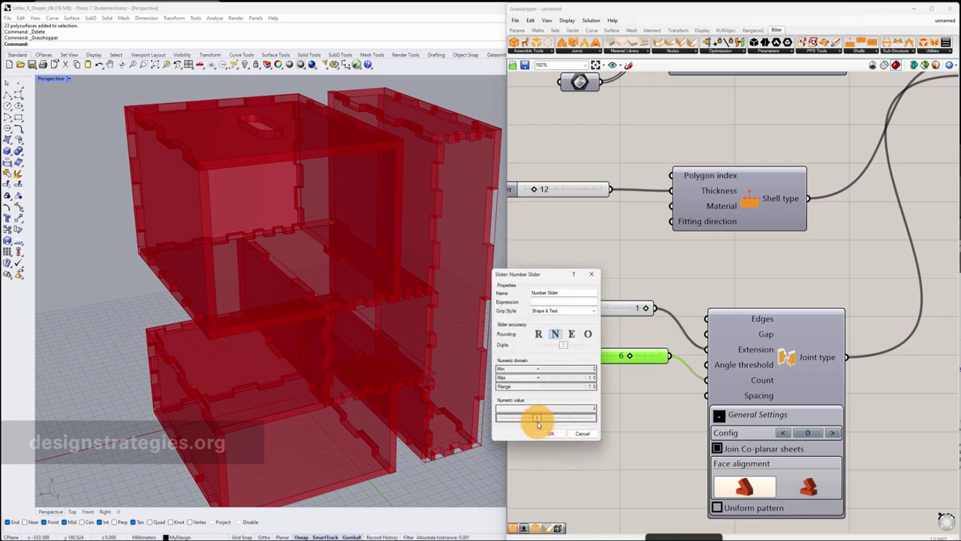
{"action": "left_click", "coordinate": [551, 434]}
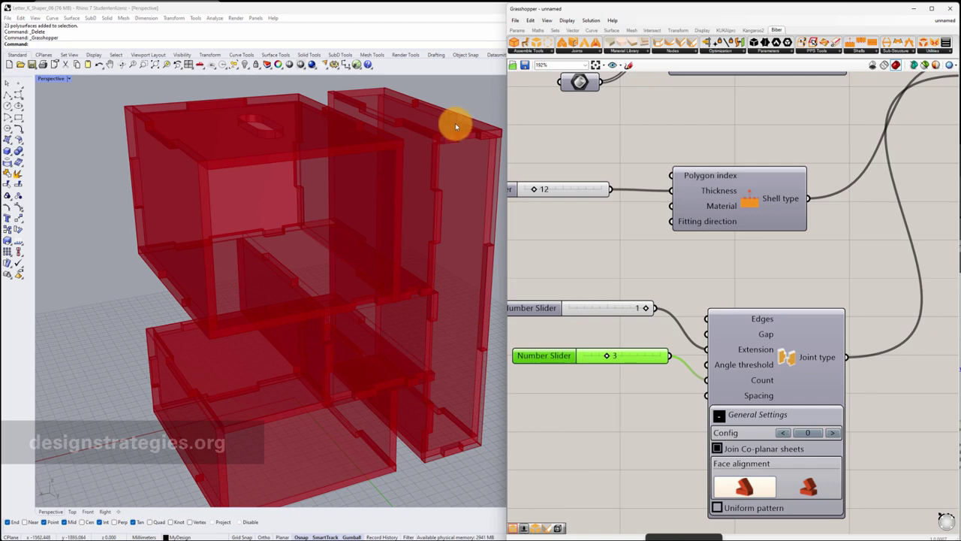
Examine how the finger joints meet at the top corner of the vertical box.
{"action": "scroll", "coordinate": [454, 125], "scroll_direction": "up", "scroll_amount": 5}
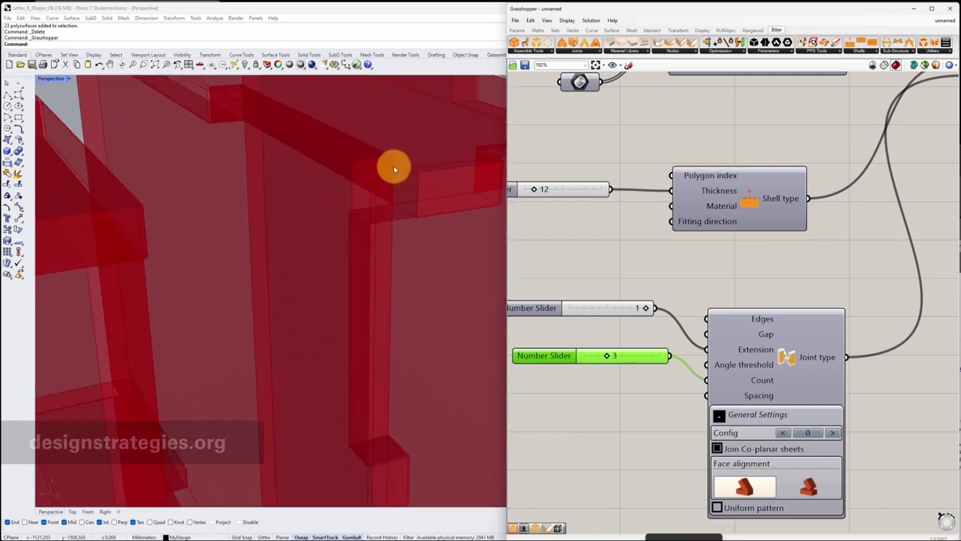
{"action": "scroll", "coordinate": [692, 261], "scroll_direction": "down", "scroll_amount": 5}
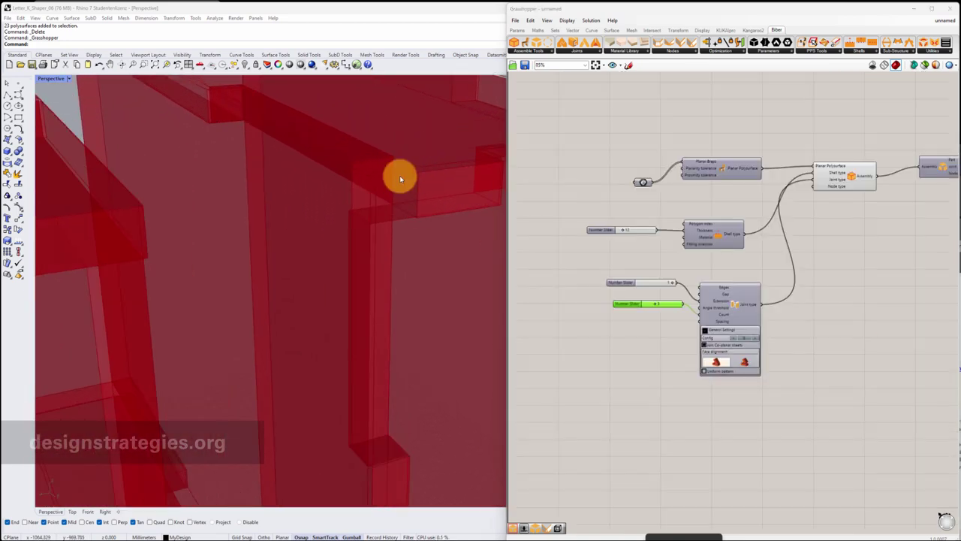
{"action": "right_click_drag", "start_coordinate": [772, 311], "coordinate": [767, 317]}
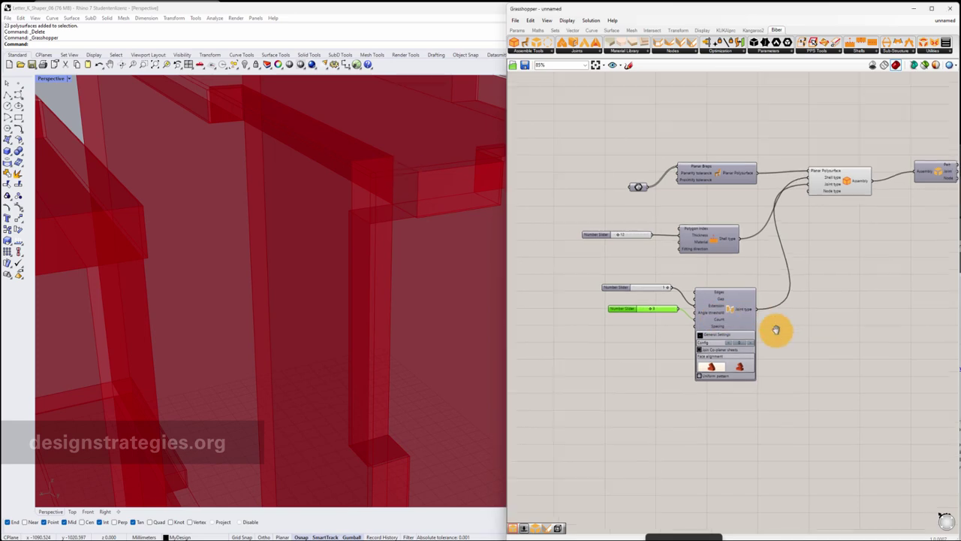
{"action": "scroll", "coordinate": [737, 314], "scroll_direction": "up", "scroll_amount": 5}
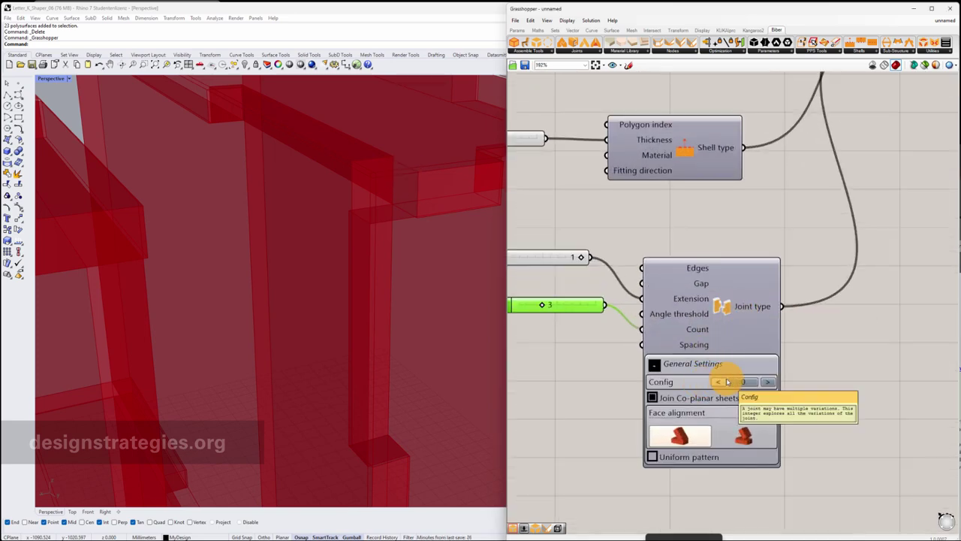
{"action": "scroll", "coordinate": [369, 301], "scroll_direction": "down", "scroll_amount": 8}
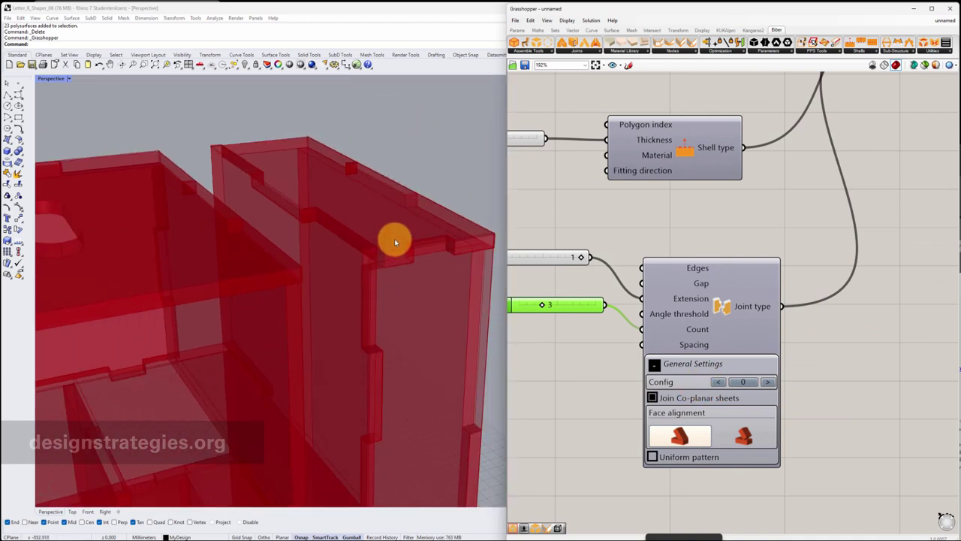
{"action": "right_click_drag", "start_coordinate": [395, 248], "coordinate": [394, 247]}
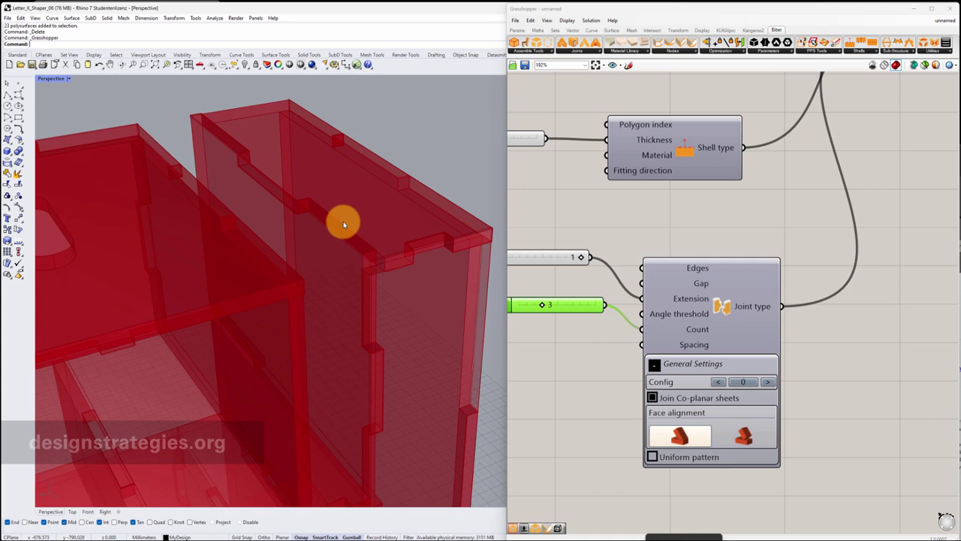
{"action": "scroll", "coordinate": [344, 278], "scroll_direction": "down", "scroll_amount": 3}
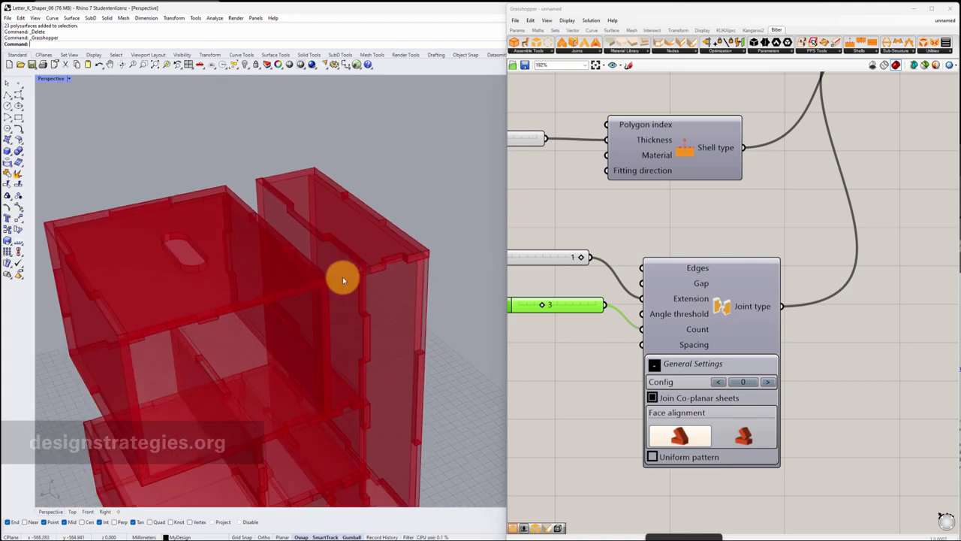
{"action": "scroll", "coordinate": [337, 275], "scroll_direction": "up", "scroll_amount": 3}
{"action": "scroll", "coordinate": [341, 272], "scroll_direction": "up", "scroll_amount": 2}
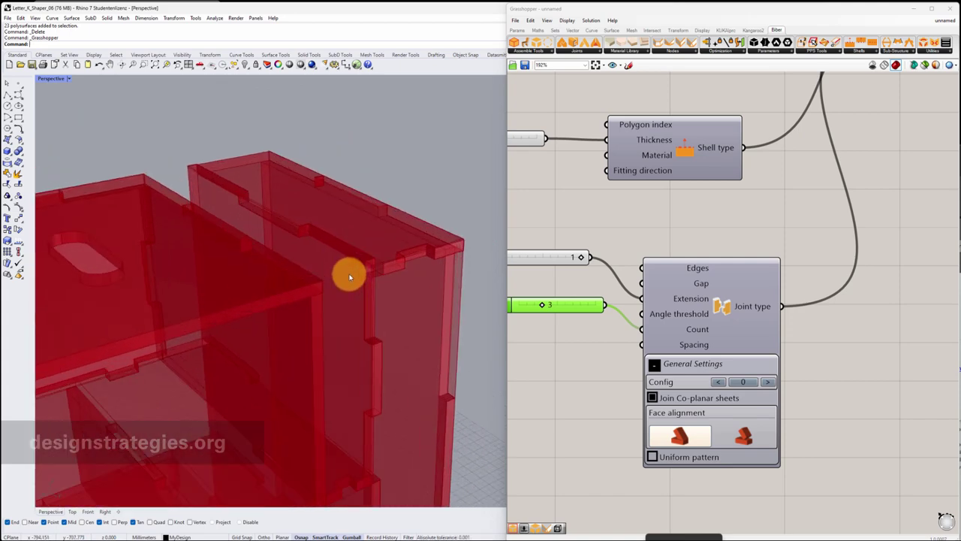
Try joint configuration 1, compare the vertical box's corner joints, and return the configuration to 0.
{"action": "left_click", "coordinate": [769, 383]}
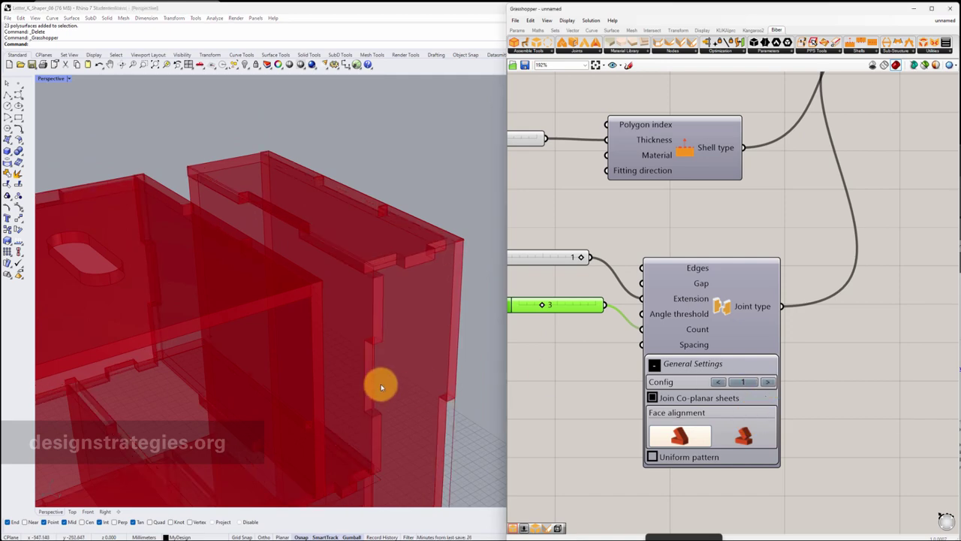
{"action": "right_click_drag", "start_coordinate": [371, 286], "coordinate": [391, 296]}
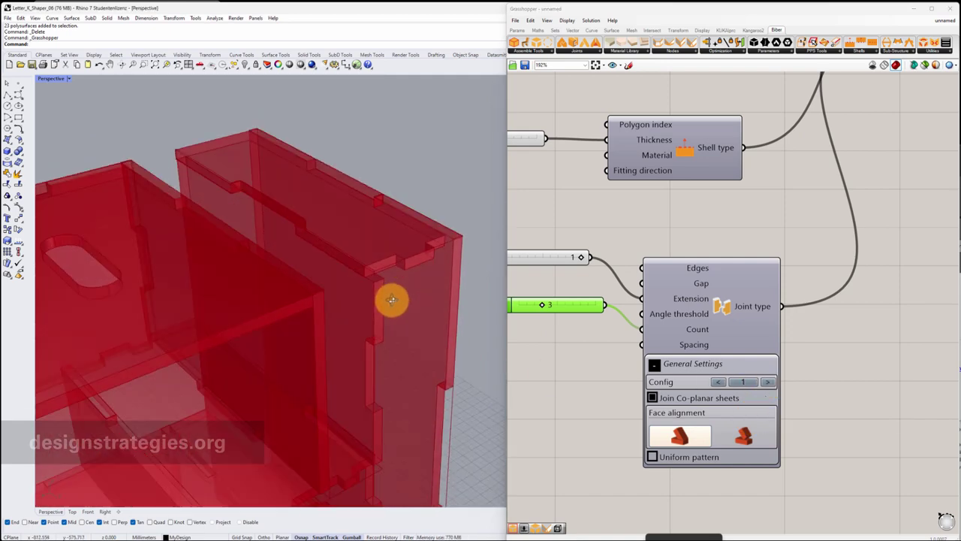
{"action": "left_click", "coordinate": [718, 382]}
{"action": "right_click_drag", "start_coordinate": [384, 281], "coordinate": [450, 312]}
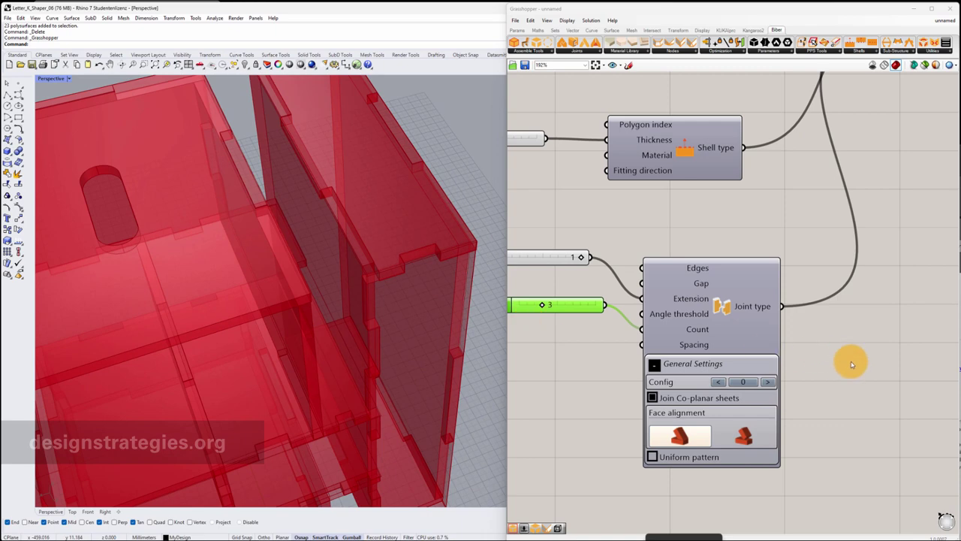
{"action": "scroll", "coordinate": [851, 364], "scroll_direction": "down", "scroll_amount": 5}
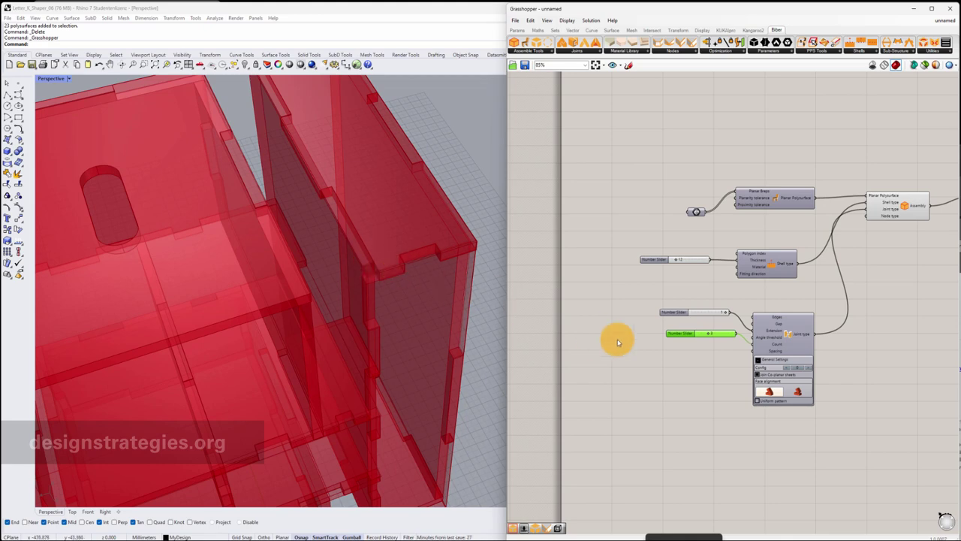
Duplicate the joint type component together with its two number sliders below the original.
{"action": "left_click_drag", "start_coordinate": [638, 294], "coordinate": [826, 440]}
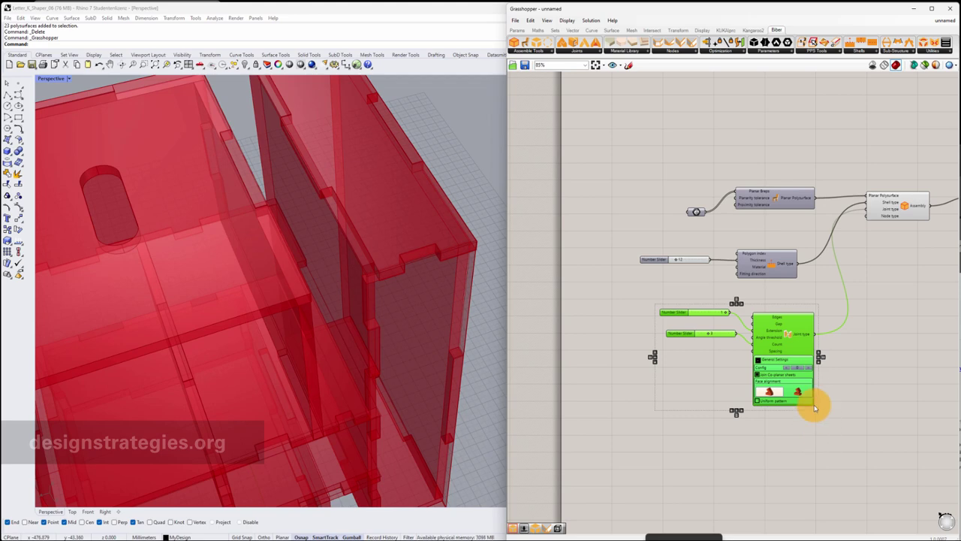
{"action": "left_click_drag", "start_coordinate": [783, 332], "coordinate": [794, 445], "text": "alt"}
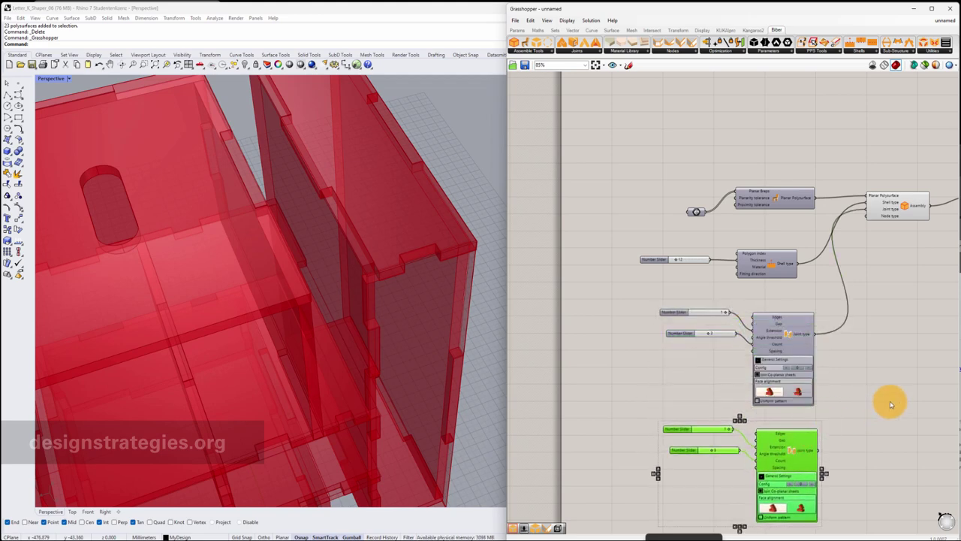
{"action": "left_click", "coordinate": [885, 399]}
Add a Merge component, feed both joint types into it, and connect its result to the assembly's Joint type input.
{"action": "double_click", "coordinate": [888, 401]}
{"action": "type", "text": "merge"}
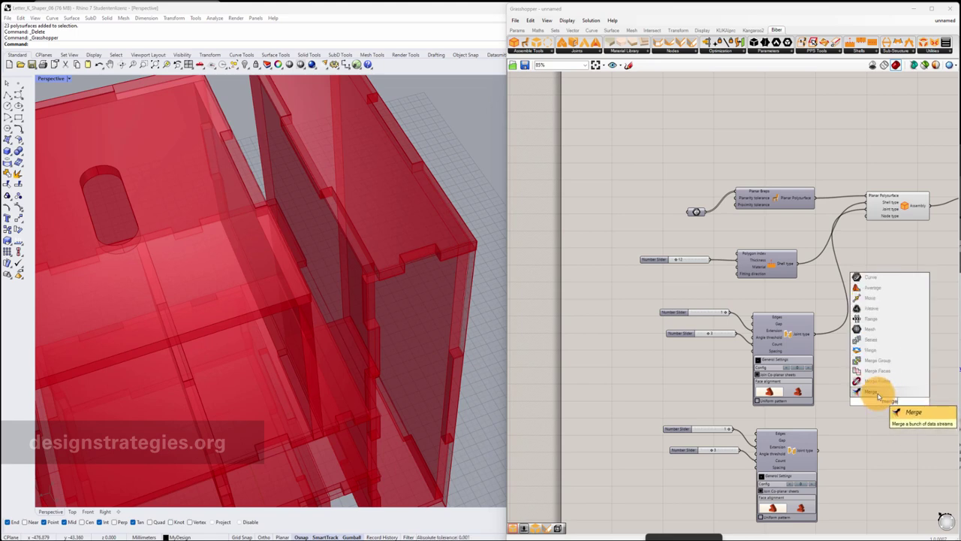
{"action": "left_click", "coordinate": [879, 389]}
{"action": "left_click_drag", "start_coordinate": [813, 334], "coordinate": [874, 397]}
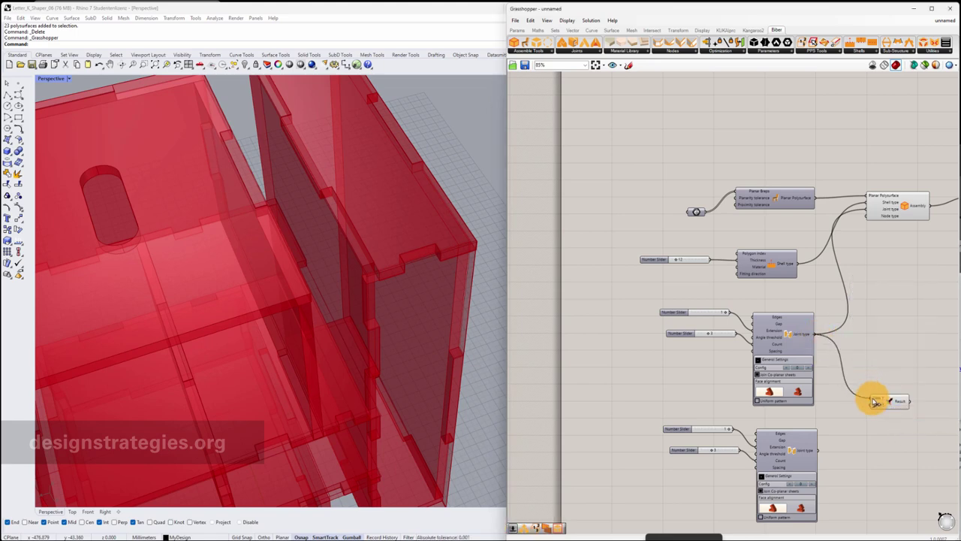
{"action": "left_click_drag", "start_coordinate": [823, 452], "coordinate": [869, 213]}
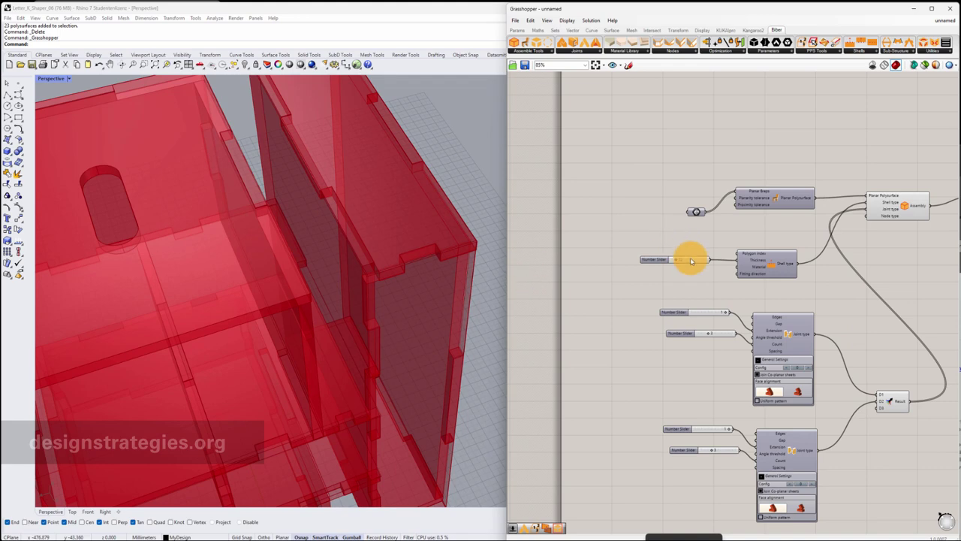
Set the shell type's Thickness slider to 10.
{"action": "right_click_drag", "start_coordinate": [850, 338], "coordinate": [803, 301]}
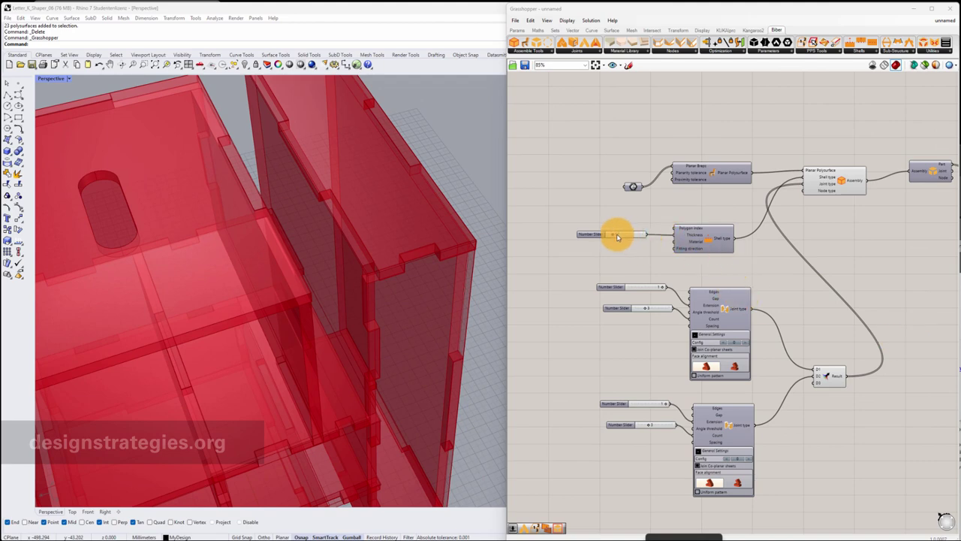
{"action": "mouse_move", "coordinate": [618, 237]}
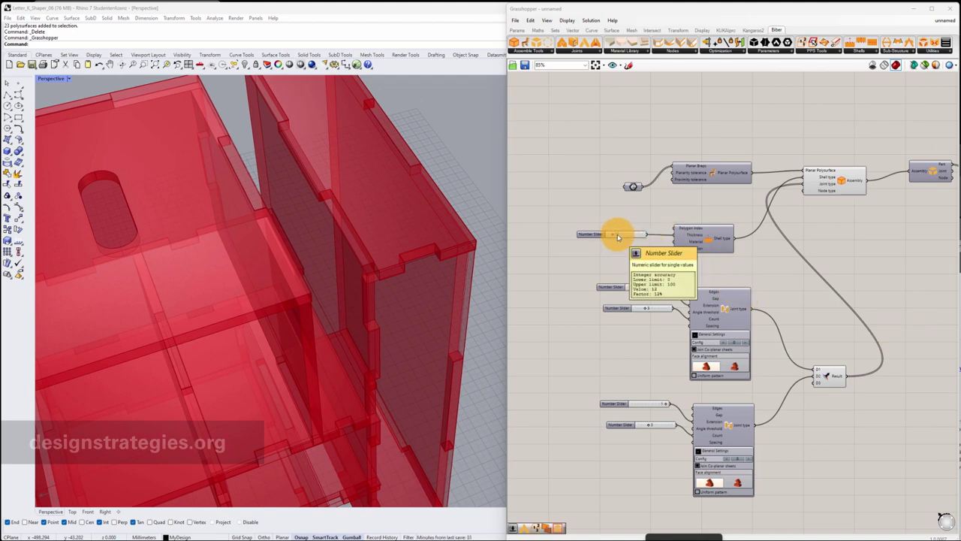
{"action": "double_click", "coordinate": [618, 237]}
{"action": "left_click", "coordinate": [583, 296]}
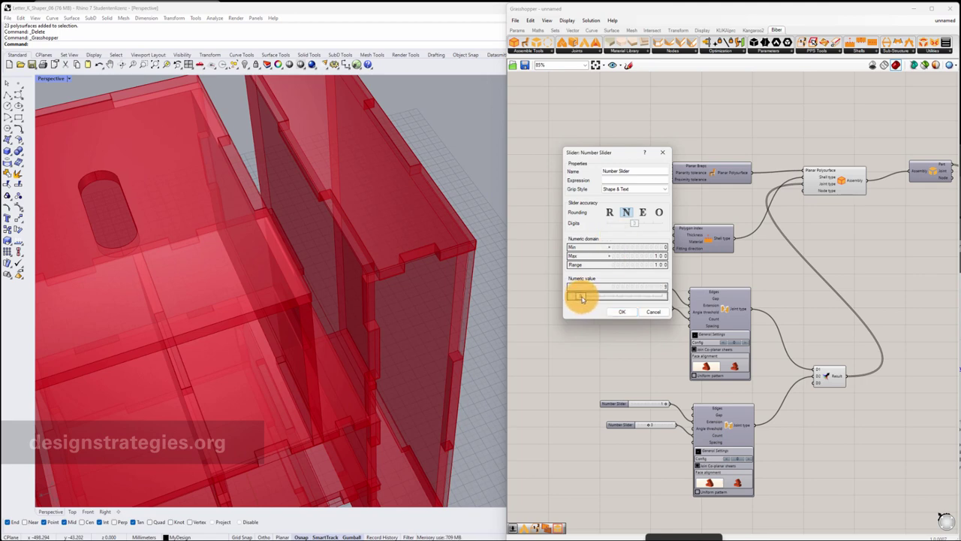
{"action": "left_click", "coordinate": [620, 314]}
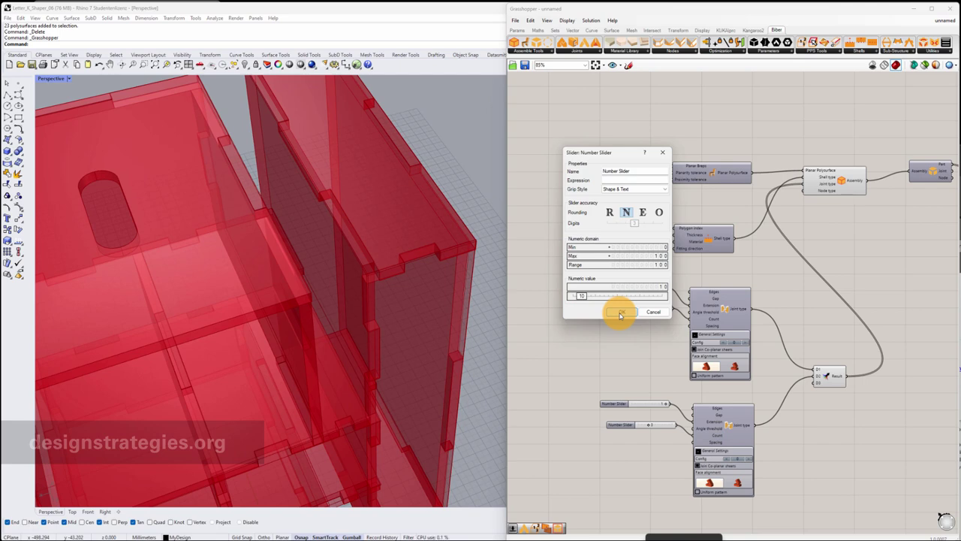
{"action": "left_click", "coordinate": [621, 313]}
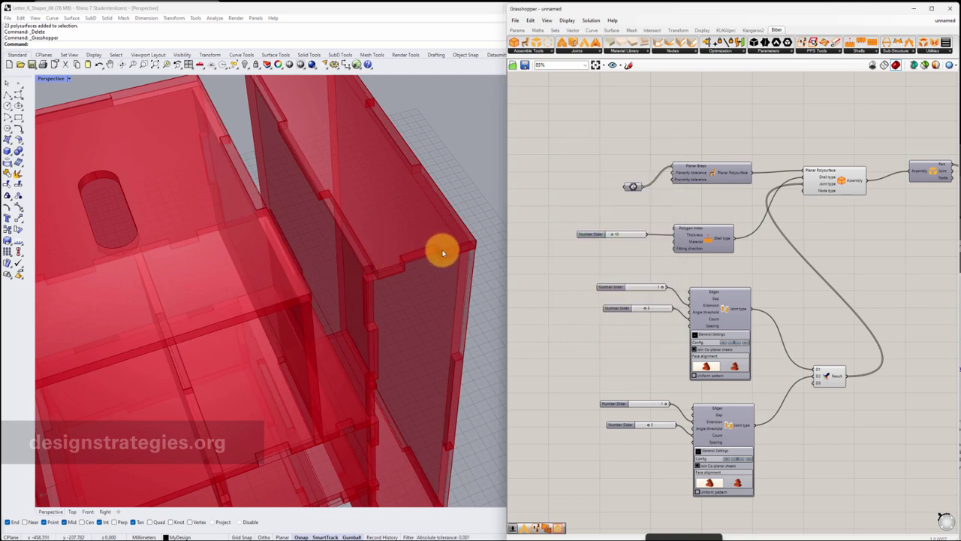
Add an Edge Labeling component above the definition and feed it the planar polysurface.
{"action": "right_click_drag", "start_coordinate": [787, 301], "coordinate": [762, 314]}
{"action": "mouse_move", "coordinate": [382, 273]}
{"action": "right_mouse_down"}
{"action": "mouse_move", "coordinate": [408, 255]}
{"action": "mouse_move", "coordinate": [382, 275]}
{"action": "right_mouse_up"}
{"action": "scroll", "coordinate": [382, 273], "scroll_direction": "up", "scroll_amount": 4}
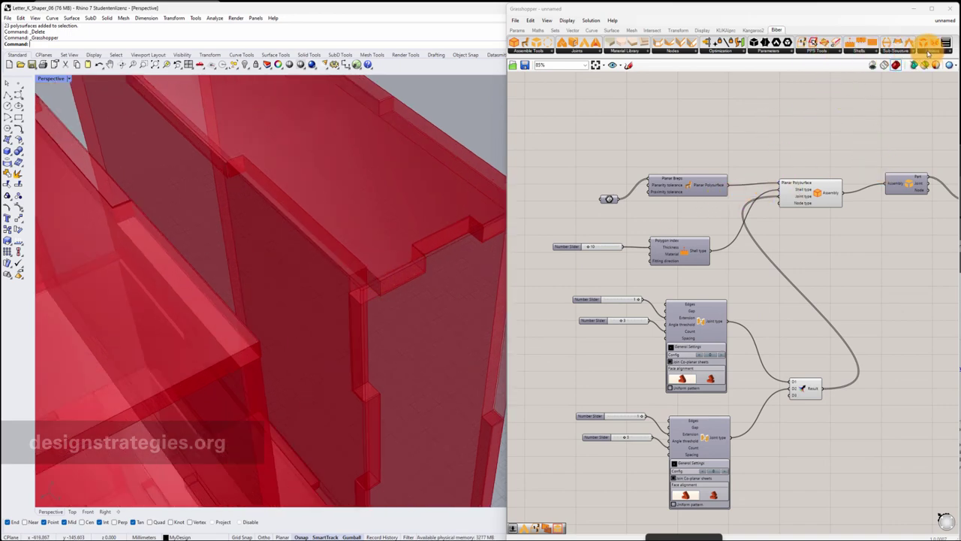
{"action": "left_click", "coordinate": [820, 51]}
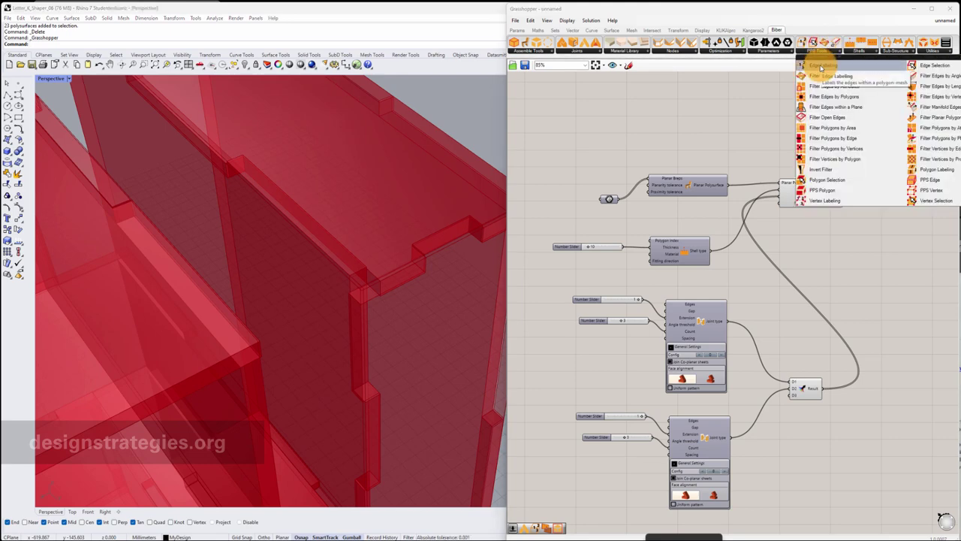
{"action": "left_click", "coordinate": [821, 66]}
{"action": "left_click", "coordinate": [790, 113]}
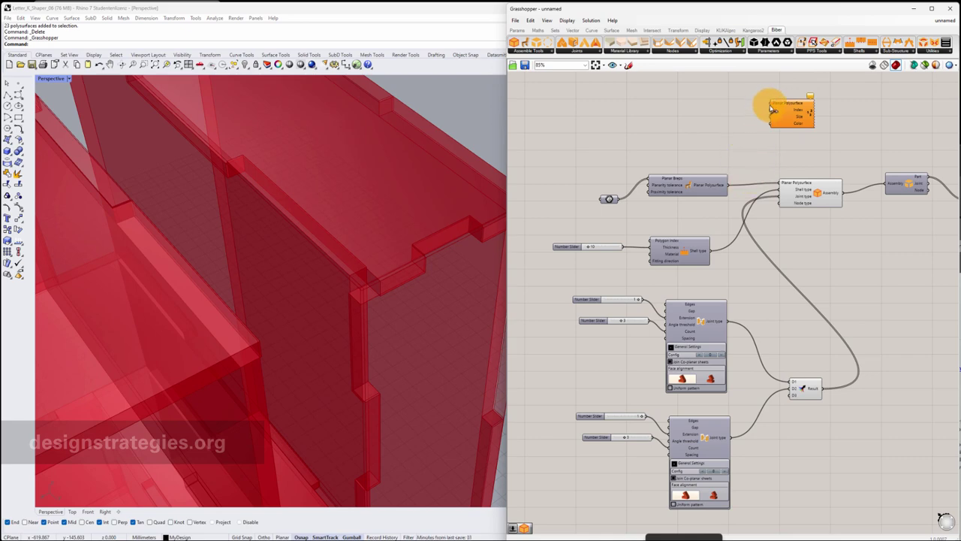
{"action": "left_click_drag", "start_coordinate": [771, 107], "coordinate": [727, 186]}
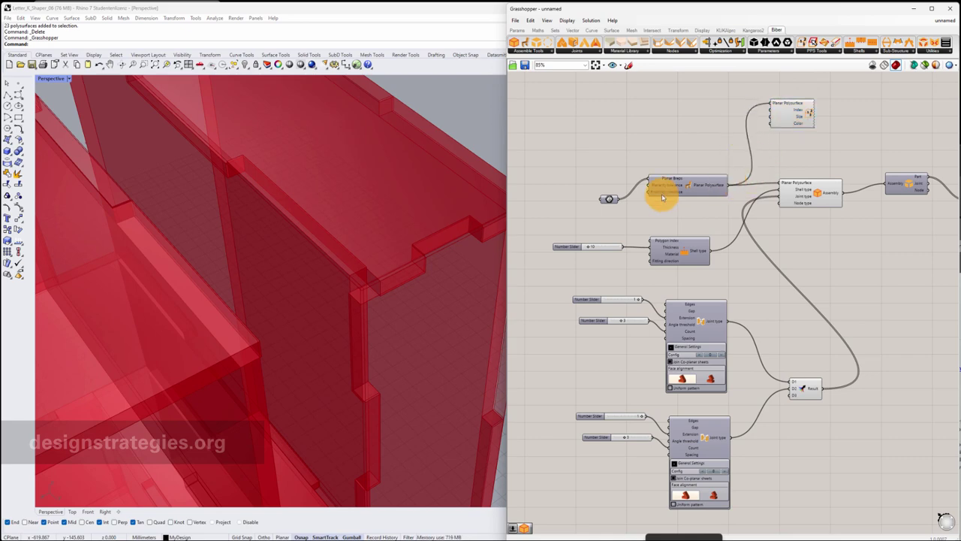
Set the edge label size to 10 with a new number slider and check the labels on the vertical box.
{"action": "scroll", "coordinate": [456, 239], "scroll_direction": "up", "scroll_amount": 5}
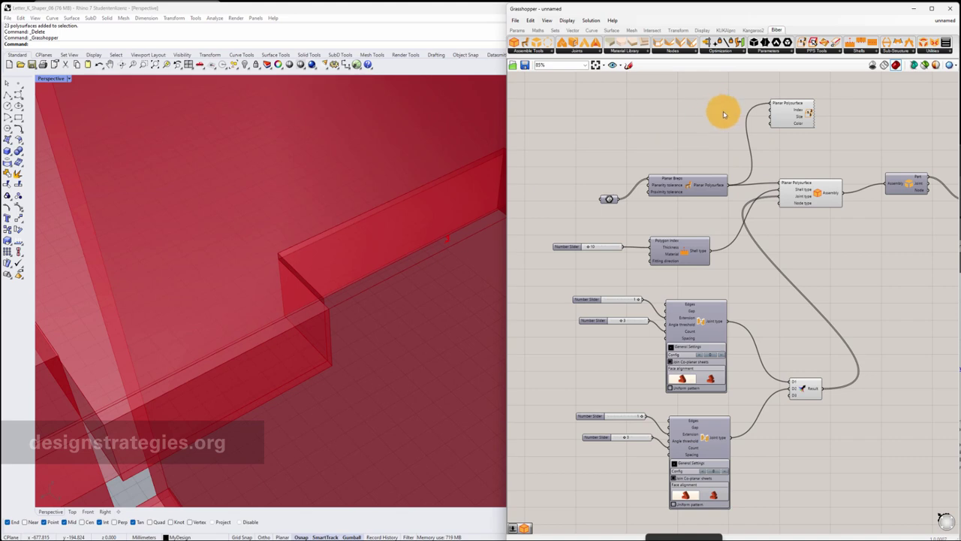
{"action": "double_click", "coordinate": [725, 114]}
{"action": "type", "text": "10"}
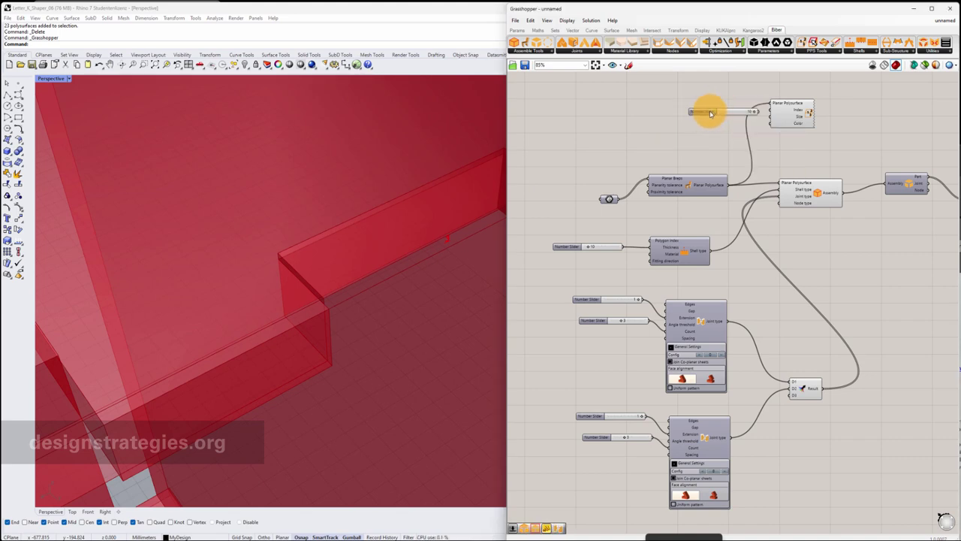
{"action": "left_click", "coordinate": [710, 113]}
{"action": "left_click_drag", "start_coordinate": [724, 118], "coordinate": [770, 117]}
{"action": "scroll", "coordinate": [279, 262], "scroll_direction": "down", "scroll_amount": 3}
{"action": "right_click_drag", "start_coordinate": [281, 261], "coordinate": [318, 261]}
{"action": "scroll", "coordinate": [319, 266], "scroll_direction": "down", "scroll_amount": 3}
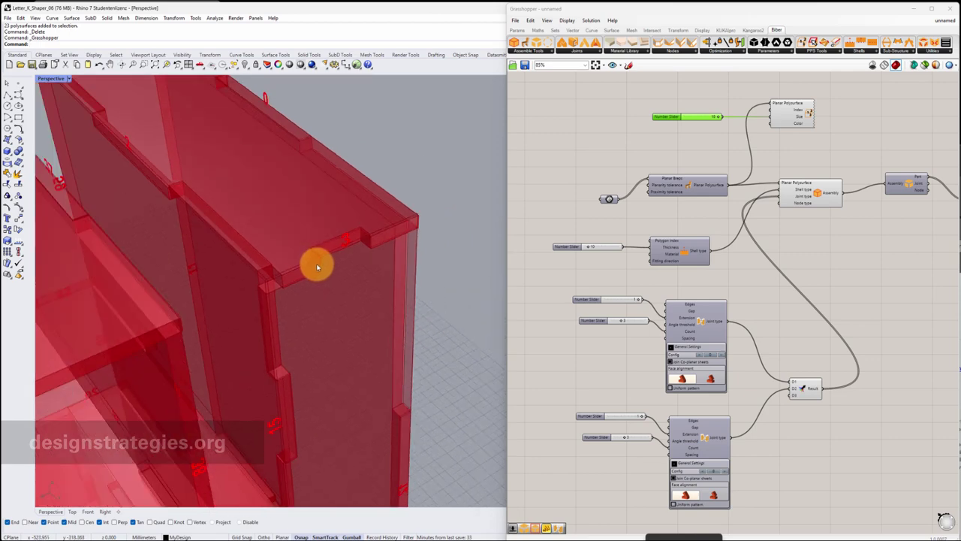
Feed a number slider of 3 into the second joint type's Edges input and advance that component's Config by one.
{"action": "right_click_drag", "start_coordinate": [781, 443], "coordinate": [786, 426]}
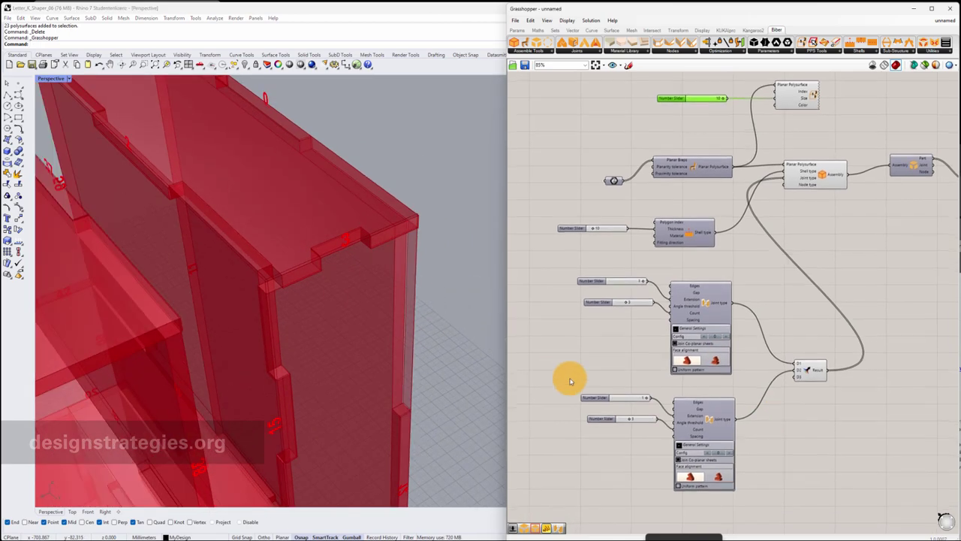
{"action": "double_click", "coordinate": [559, 367]}
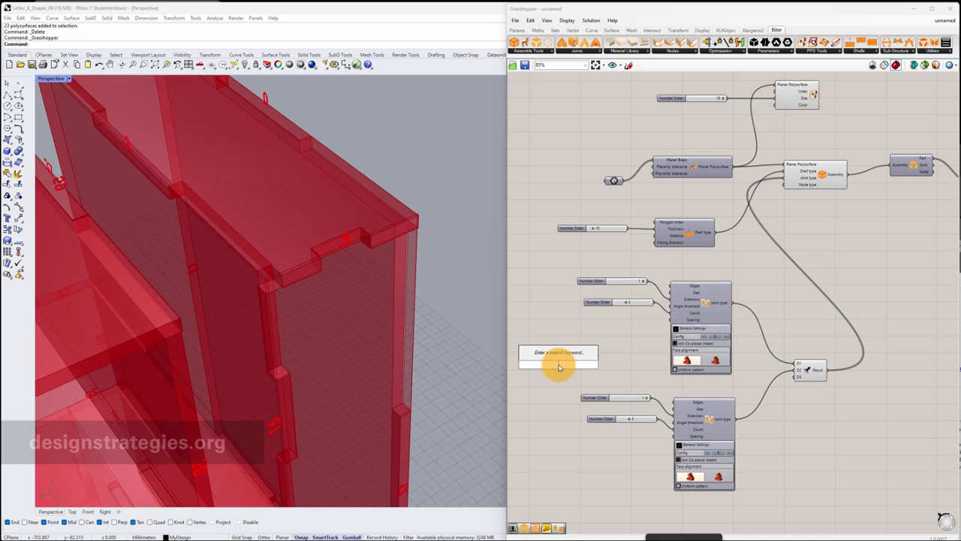
{"action": "type", "text": "3"}
{"action": "key", "text": "Return"}
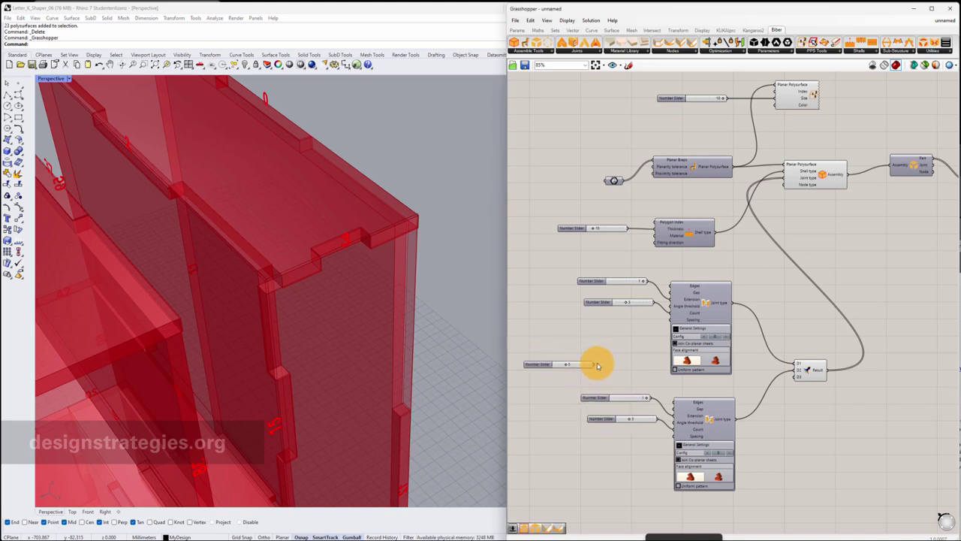
{"action": "left_click_drag", "start_coordinate": [595, 366], "coordinate": [673, 406]}
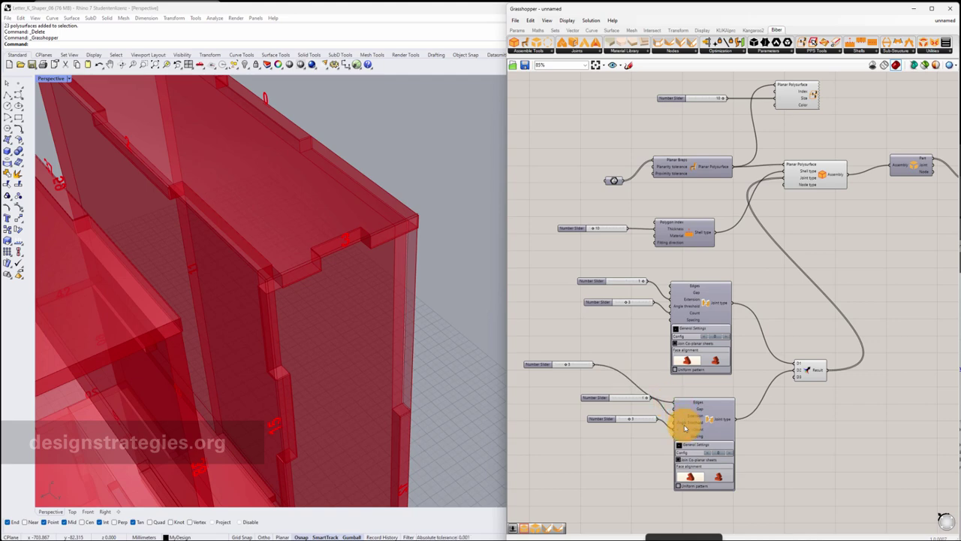
{"action": "left_click", "coordinate": [729, 456]}
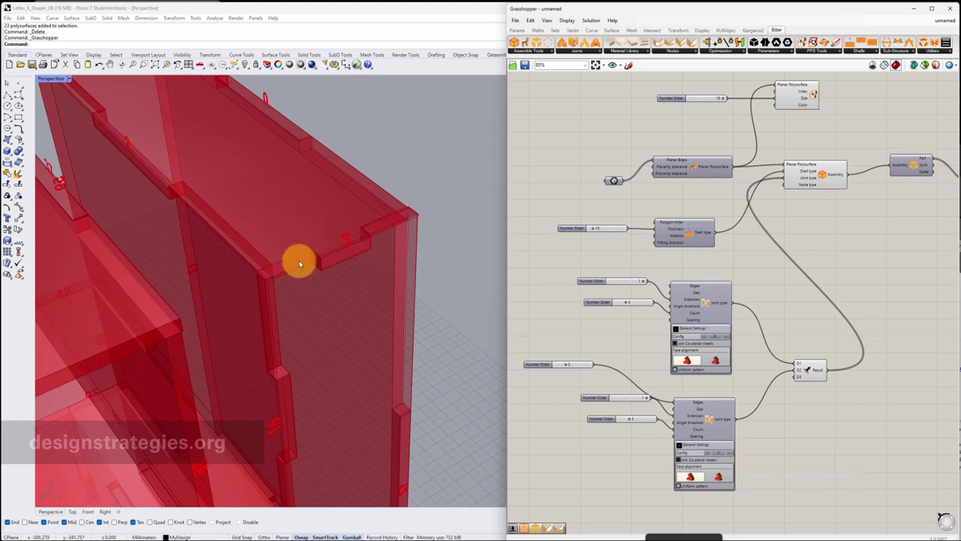
Add a panel containing the edge index 3 beside the second joint type component.
{"action": "double_click", "coordinate": [552, 433]}
{"action": "type", "text": "panel"}
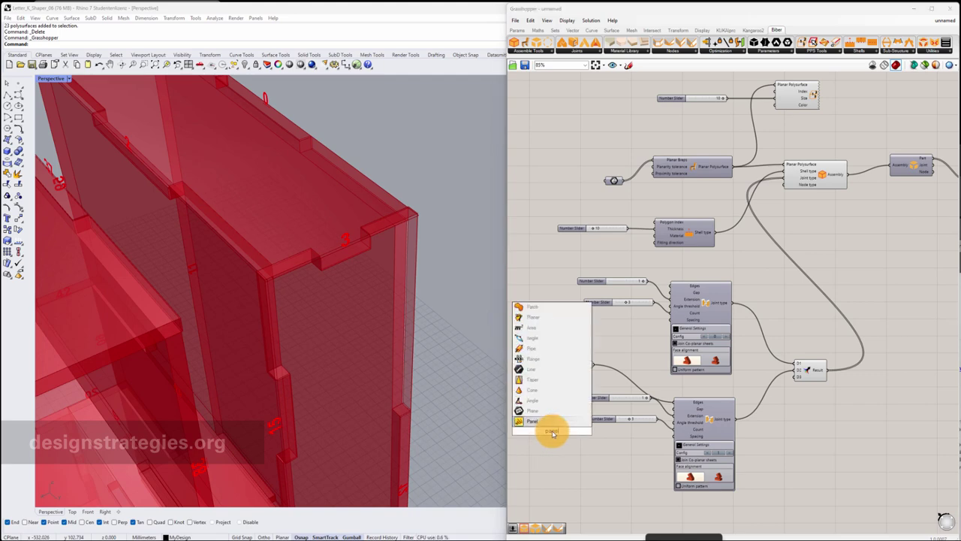
{"action": "key", "text": "Return"}
{"action": "double_click", "coordinate": [552, 433]}
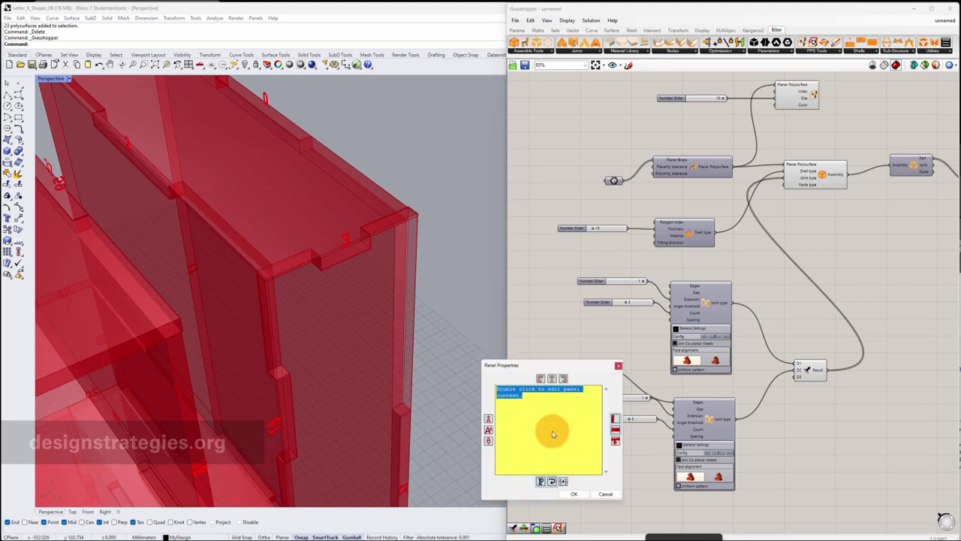
{"action": "type", "text": "3"}
{"action": "left_click", "coordinate": [575, 494]}
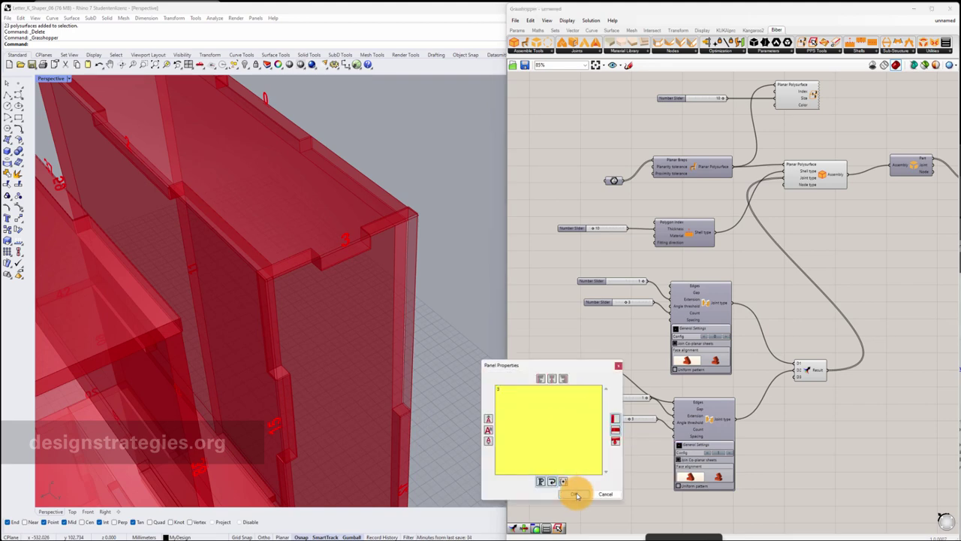
Turn off the panel's multiline data and connect it to the second joint type's Edges input in place of the slider.
{"action": "right_click", "coordinate": [554, 415]}
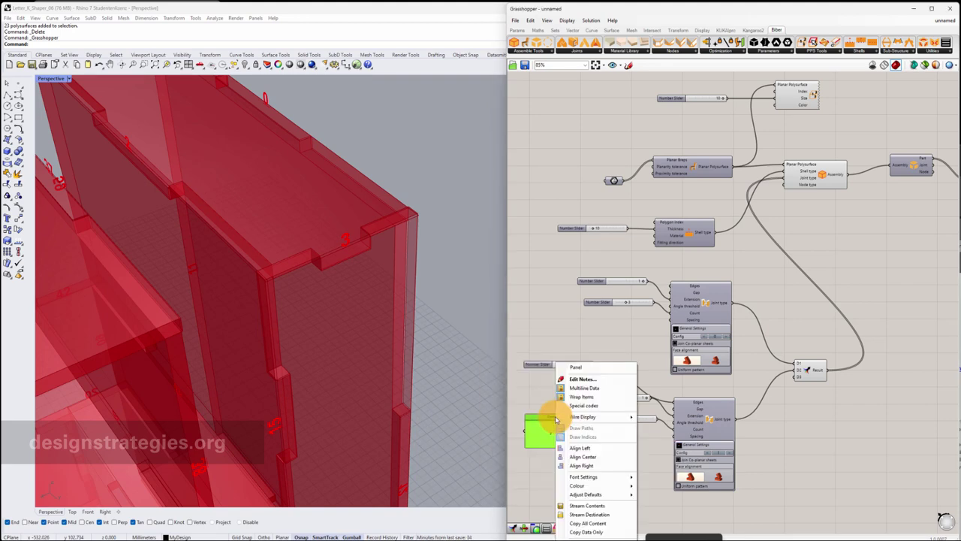
{"action": "left_click", "coordinate": [582, 395]}
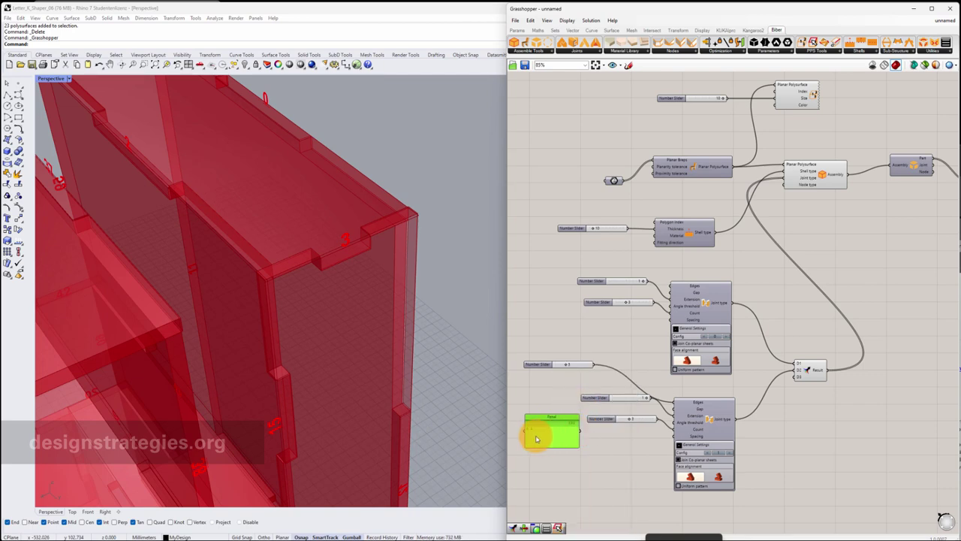
{"action": "left_click_drag", "start_coordinate": [583, 434], "coordinate": [674, 410]}
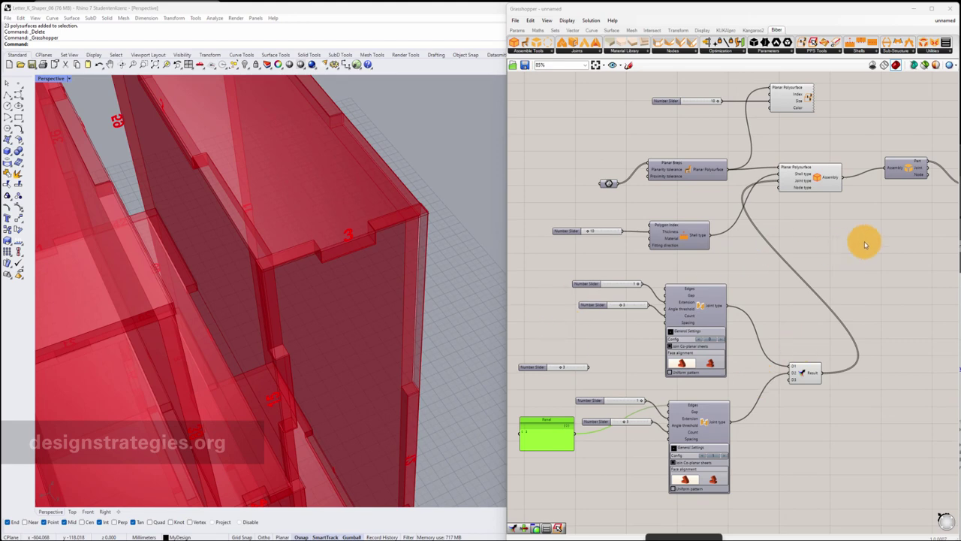
Check the warning on the part output component and bake its Solid output to the sublayer listed below Baked.
{"action": "right_click_drag", "start_coordinate": [863, 242], "coordinate": [740, 270]}
{"action": "scroll", "coordinate": [873, 205], "scroll_direction": "up", "scroll_amount": 5}
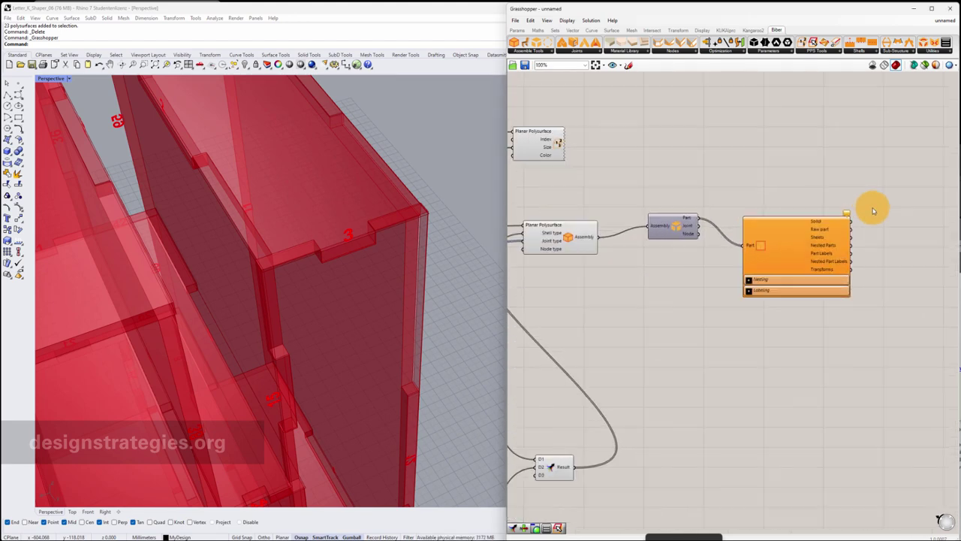
{"action": "mouse_move", "coordinate": [775, 235]}
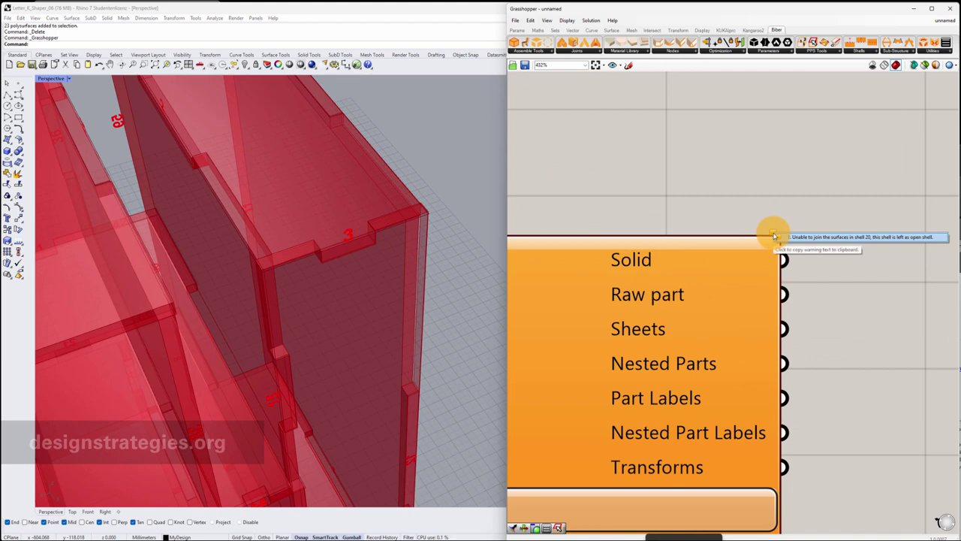
{"action": "scroll", "coordinate": [698, 176], "scroll_direction": "down", "scroll_amount": 3}
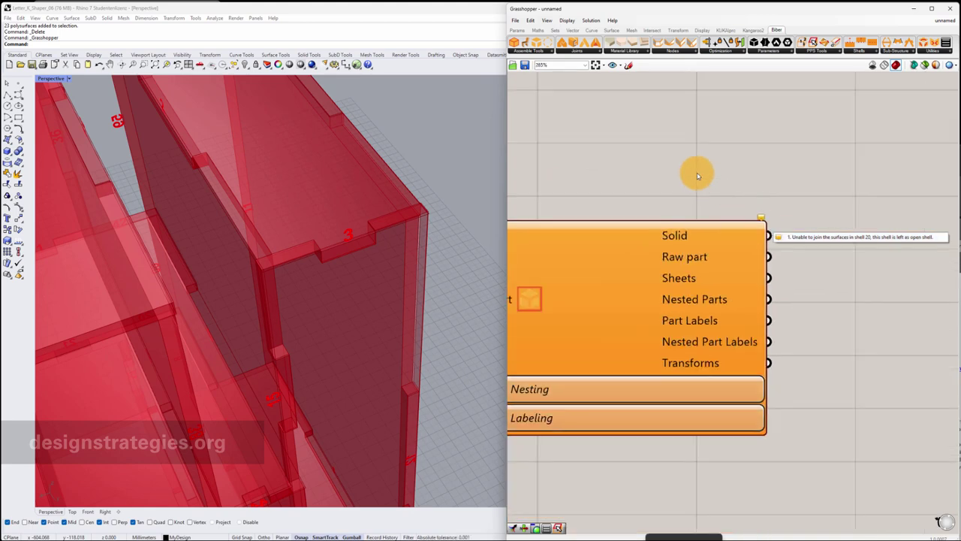
{"action": "right_click", "coordinate": [716, 238]}
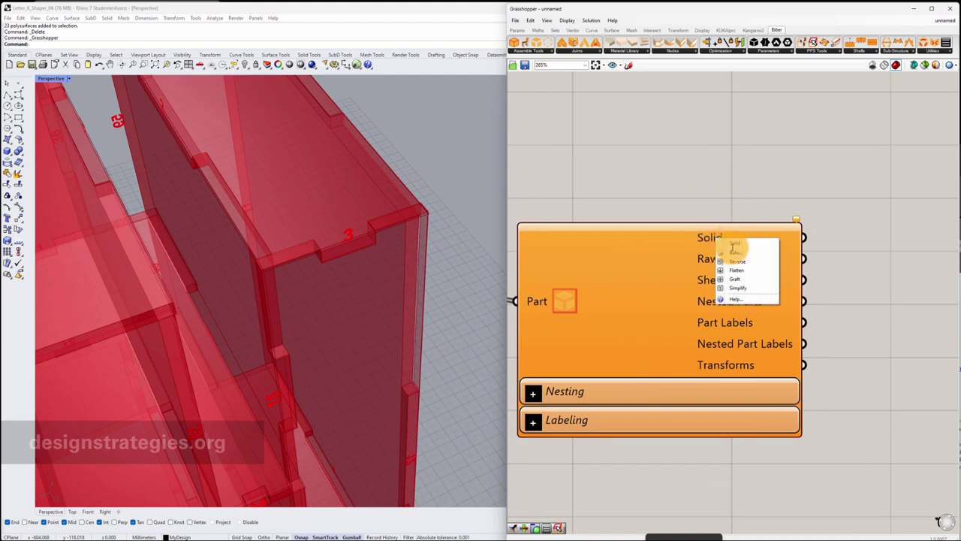
{"action": "left_click", "coordinate": [728, 250]}
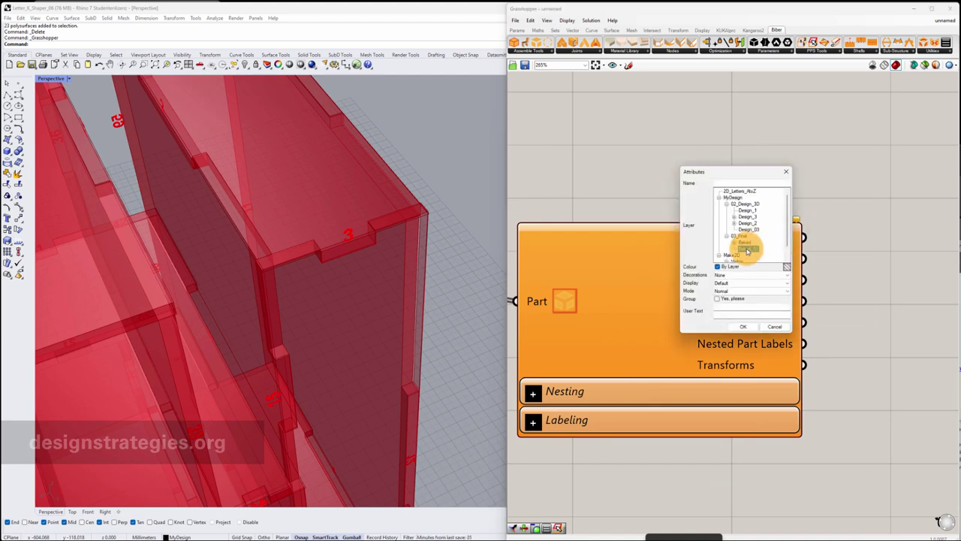
{"action": "left_click", "coordinate": [744, 327]}
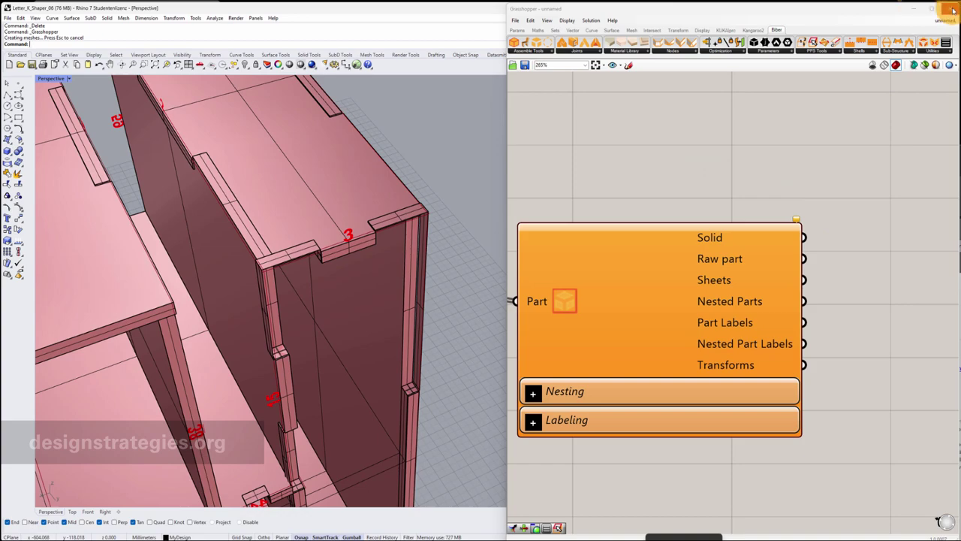
Minimize Grasshopper and inspect the whole baked letter K in Rhino's perspective view.
{"action": "left_click", "coordinate": [918, 14]}
{"action": "scroll", "coordinate": [560, 248], "scroll_direction": "down", "scroll_amount": 5}
{"action": "scroll", "coordinate": [558, 259], "scroll_direction": "down", "scroll_amount": 2}
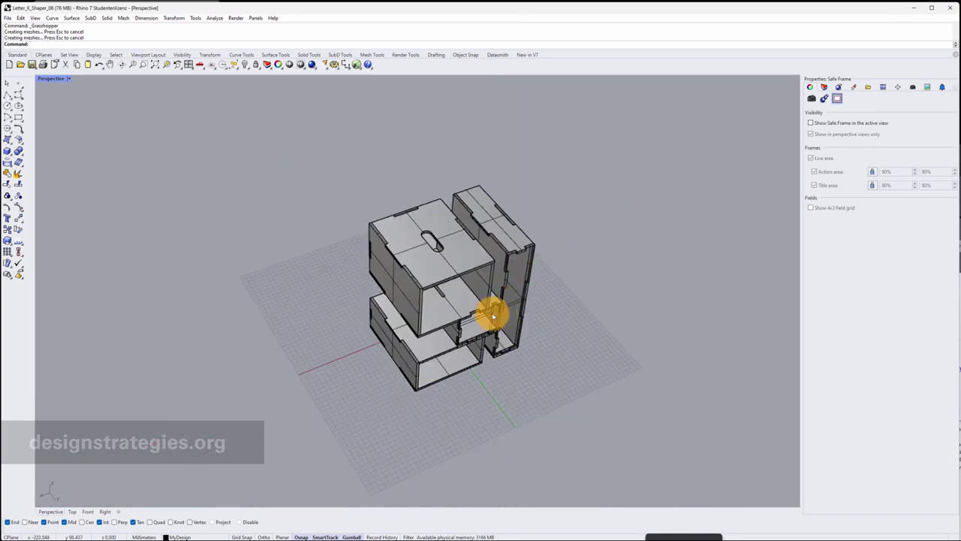
Select the baked panel spanning the tall narrow compartment and the small middle compartment and examine its outline.
{"action": "scroll", "coordinate": [493, 311], "scroll_direction": "up", "scroll_amount": 6}
{"action": "scroll", "coordinate": [462, 343], "scroll_direction": "up", "scroll_amount": 8}
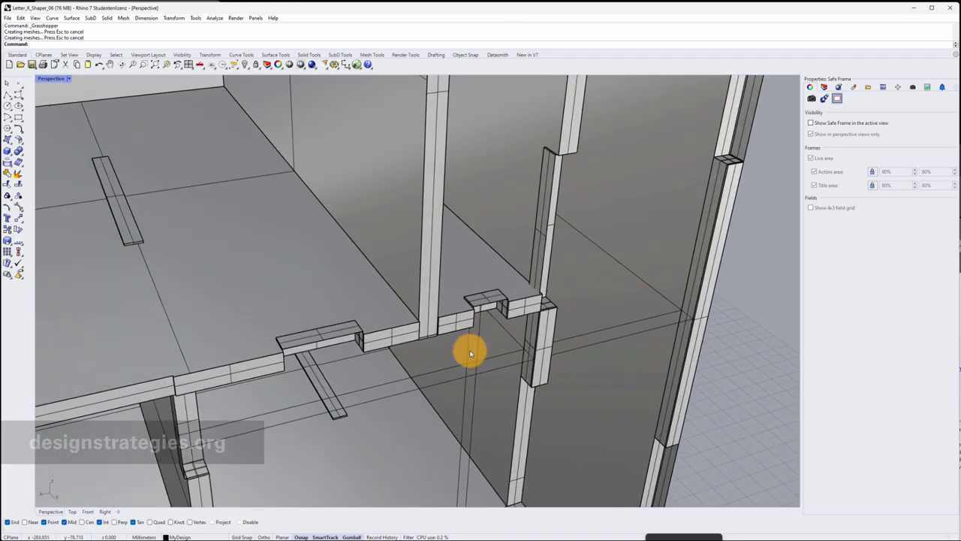
{"action": "left_click", "coordinate": [342, 333]}
{"action": "right_click_drag", "start_coordinate": [418, 336], "coordinate": [430, 330]}
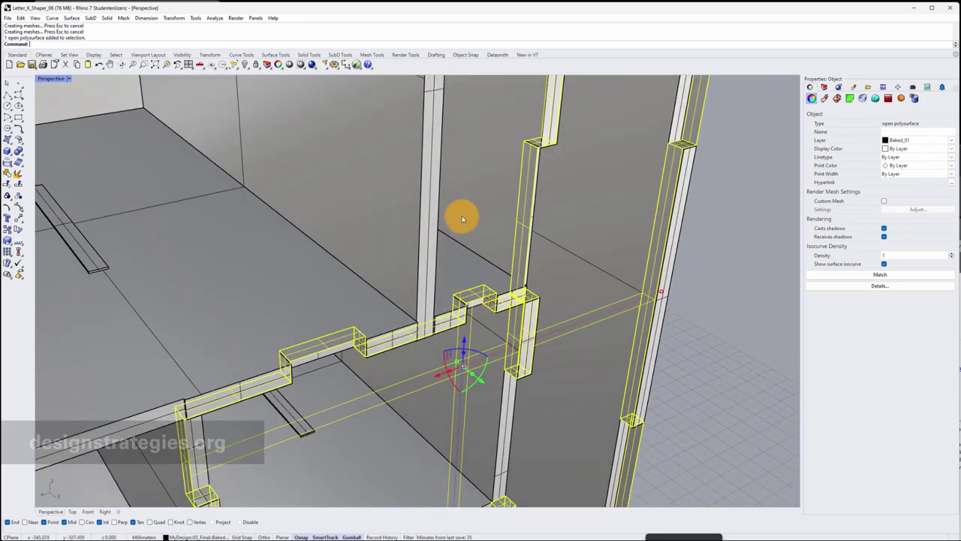
Reopen Grasshopper and examine the Join Co-planar sheets option on the first joint type component.
{"action": "left_click", "coordinate": [356, 65]}
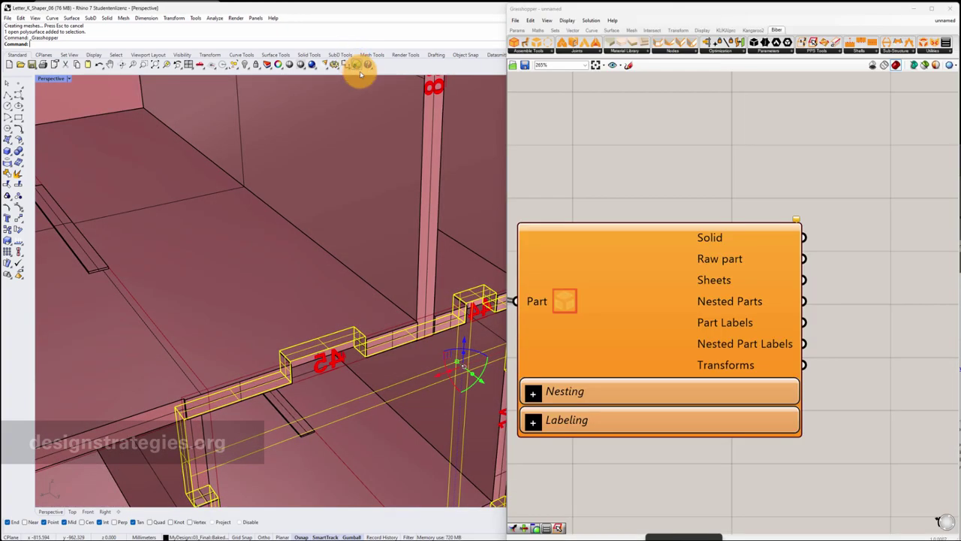
{"action": "right_click_drag", "start_coordinate": [677, 189], "coordinate": [761, 197]}
{"action": "scroll", "coordinate": [755, 193], "scroll_direction": "down", "scroll_amount": 4}
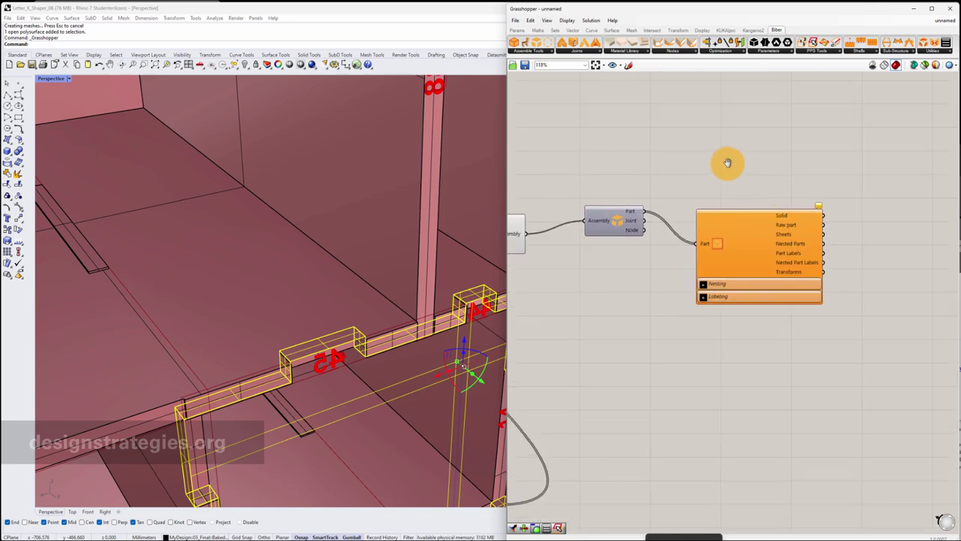
{"action": "right_click_drag", "start_coordinate": [728, 163], "coordinate": [788, 158]}
{"action": "scroll", "coordinate": [626, 304], "scroll_direction": "down", "scroll_amount": 5}
{"action": "right_click_drag", "start_coordinate": [601, 328], "coordinate": [722, 315]}
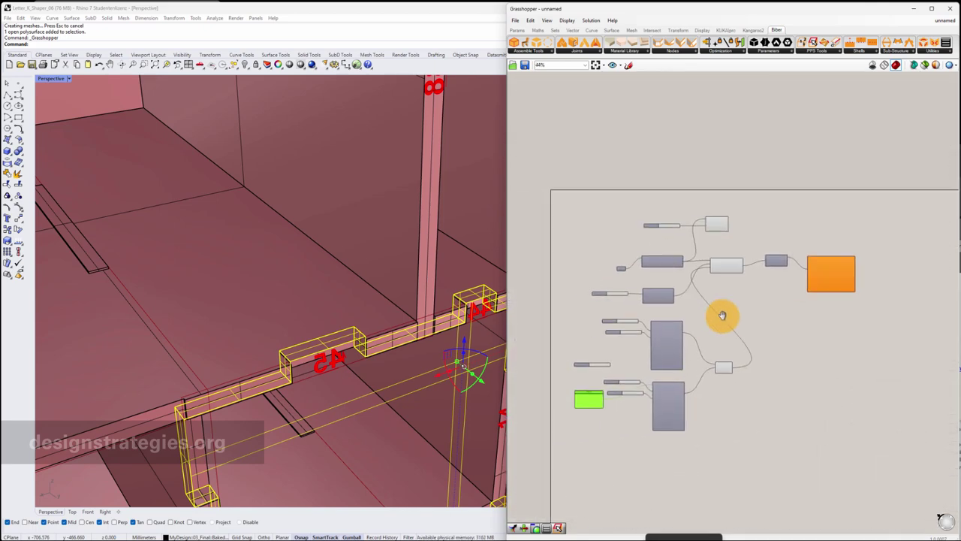
{"action": "scroll", "coordinate": [661, 345], "scroll_direction": "up", "scroll_amount": 5}
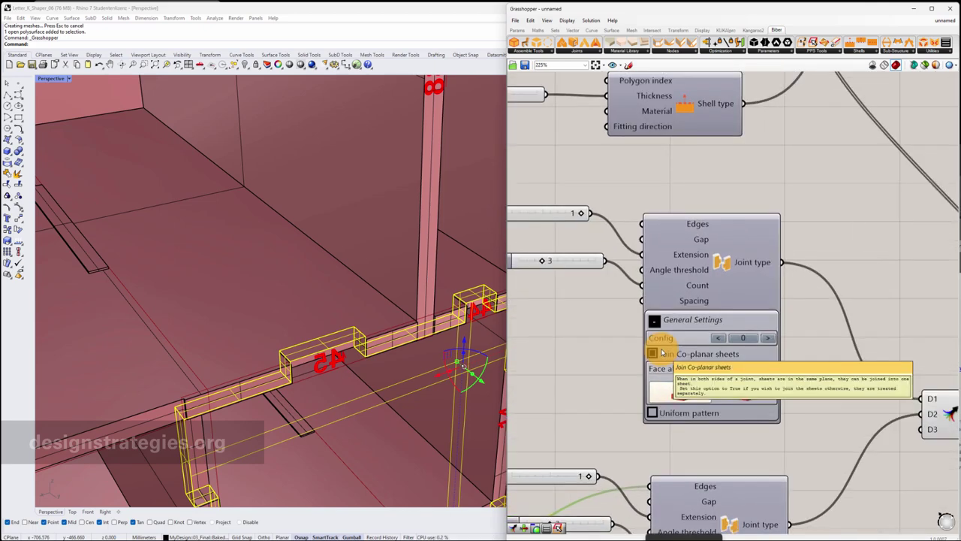
{"action": "scroll", "coordinate": [662, 353], "scroll_direction": "up", "scroll_amount": 1}
{"action": "left_click", "coordinate": [650, 357]}
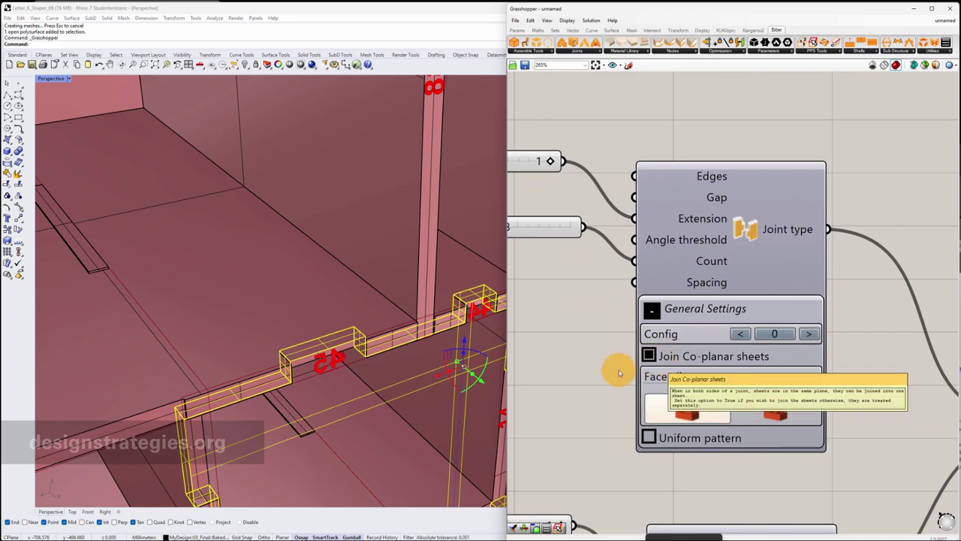
Examine the edge index labels around the selected panel to find the edge between its two co-planar areas.
{"action": "scroll", "coordinate": [414, 358], "scroll_direction": "down", "scroll_amount": 10}
{"action": "scroll", "coordinate": [416, 359], "scroll_direction": "up", "scroll_amount": 6}
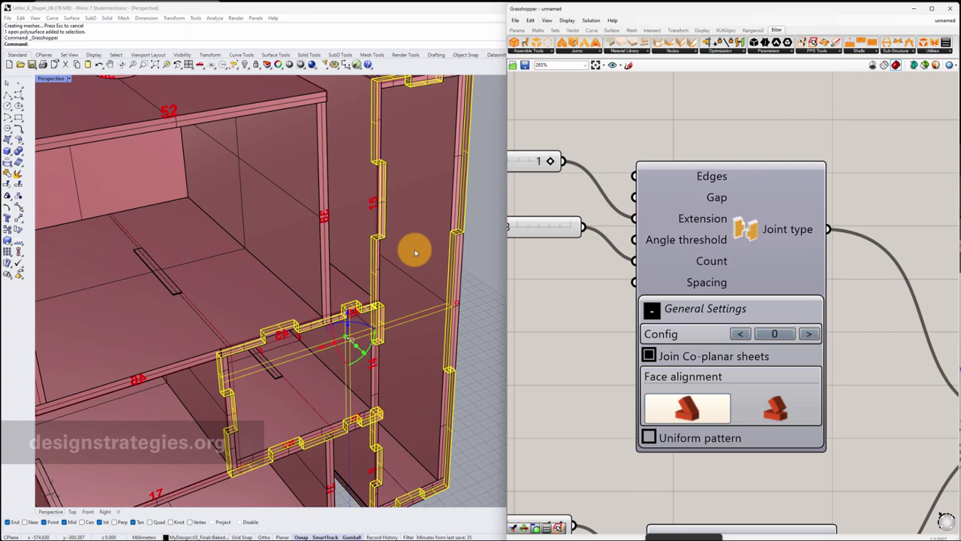
{"action": "scroll", "coordinate": [383, 300], "scroll_direction": "up", "scroll_amount": 8}
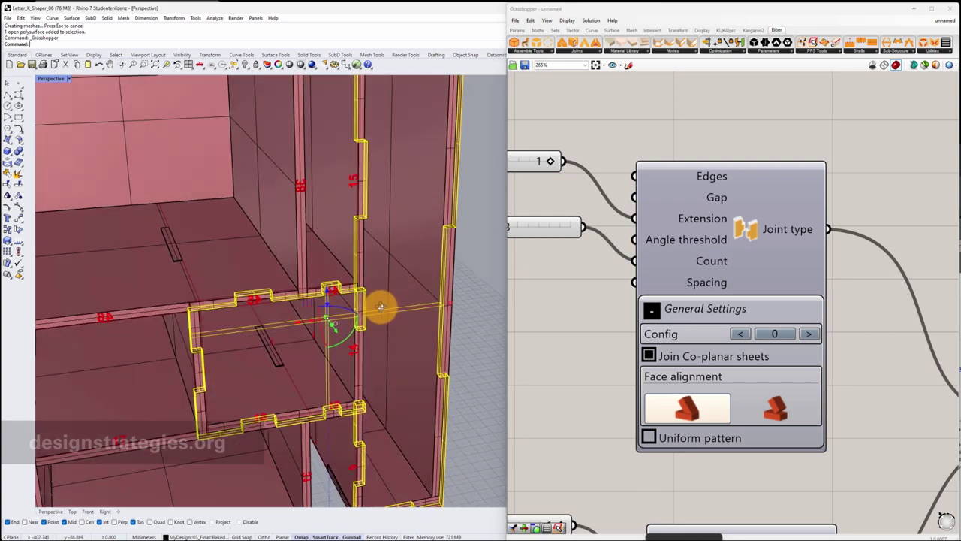
{"action": "scroll", "coordinate": [371, 296], "scroll_direction": "down", "scroll_amount": 10}
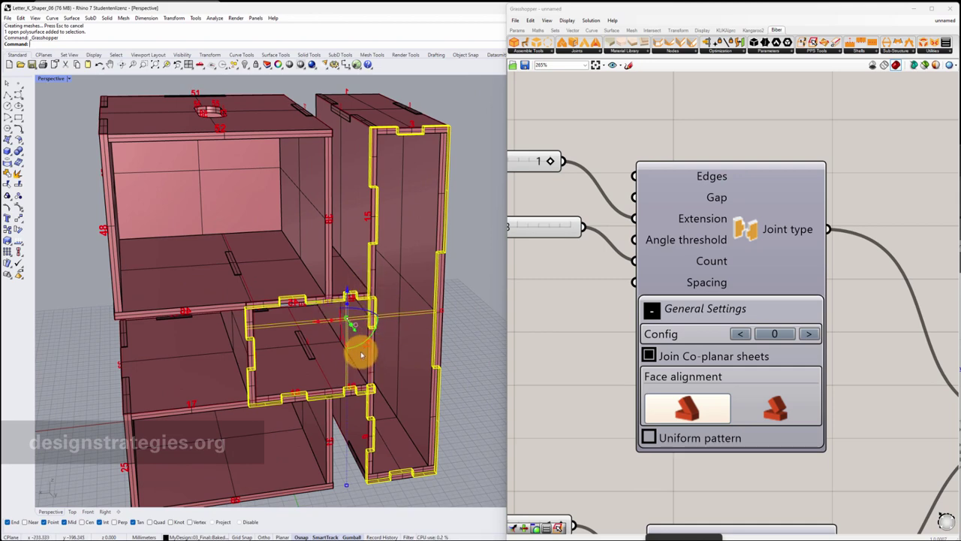
{"action": "right_click_drag", "start_coordinate": [382, 359], "coordinate": [391, 359]}
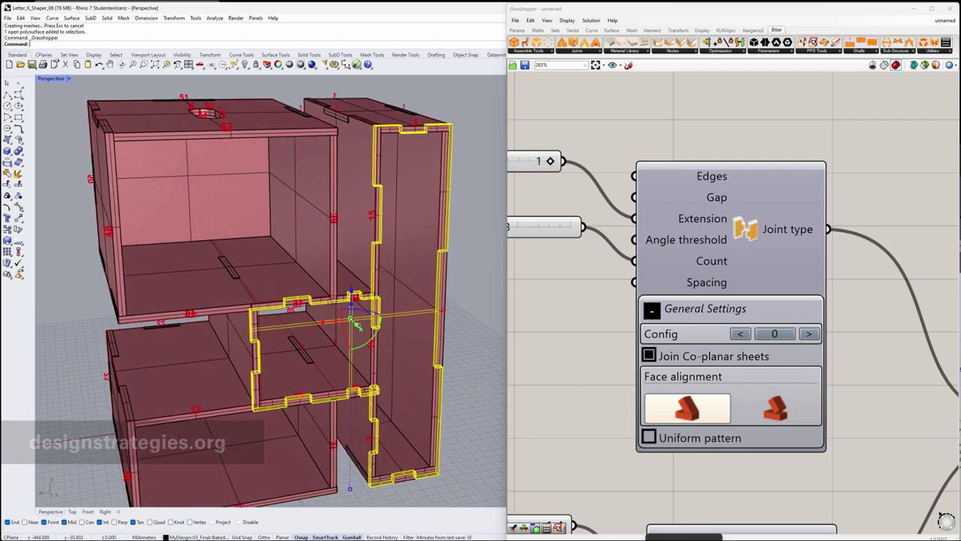
Duplicate the second joint type component with its panel and sliders below, and connect the copy to the merge component's D3 input.
{"action": "scroll", "coordinate": [740, 489], "scroll_direction": "down", "scroll_amount": 8}
{"action": "left_click_drag", "start_coordinate": [730, 492], "coordinate": [547, 398]}
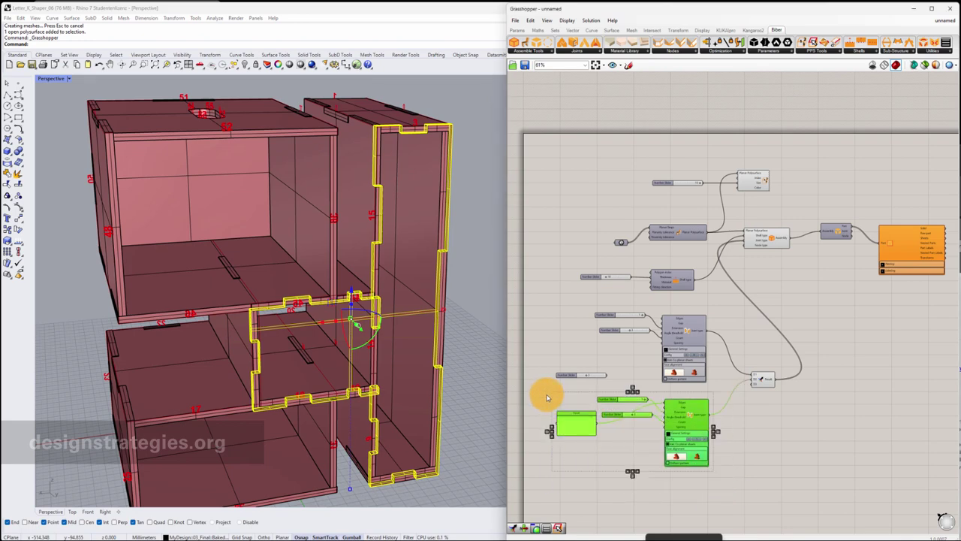
{"action": "left_click_drag", "start_coordinate": [693, 414], "coordinate": [698, 489], "text": "alt"}
{"action": "right_click_drag", "start_coordinate": [768, 463], "coordinate": [766, 414]}
{"action": "left_click", "coordinate": [760, 449]}
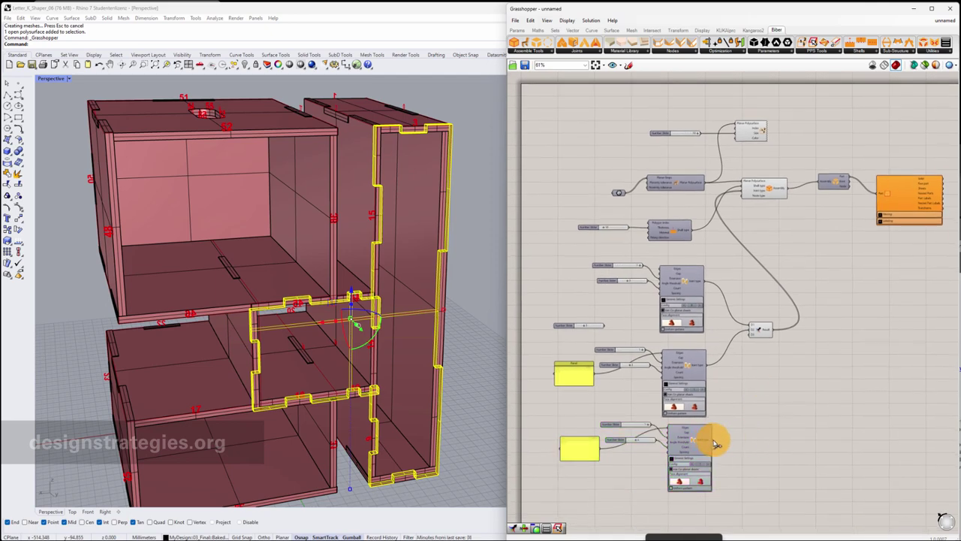
{"action": "left_click_drag", "start_coordinate": [714, 441], "coordinate": [748, 340]}
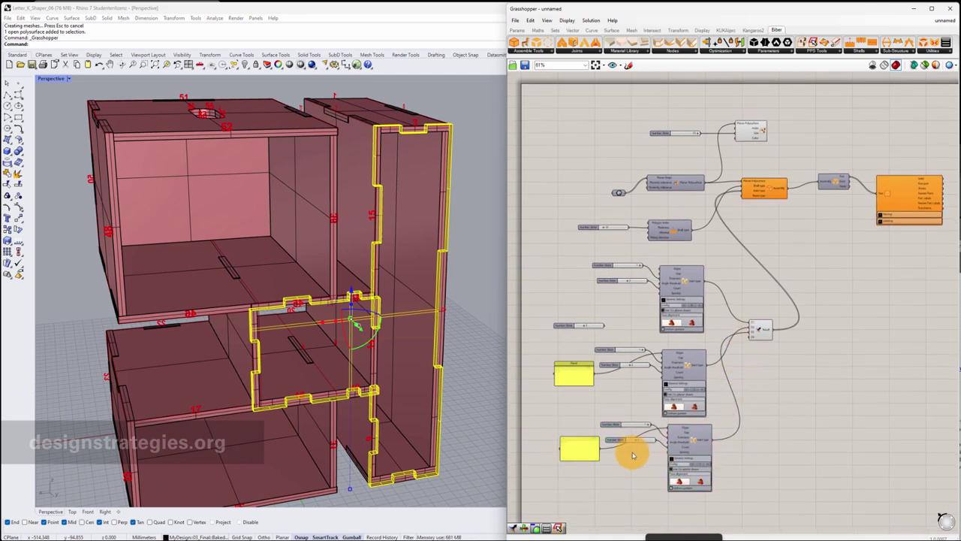
Change the edge index in the copied panel and turn off Join Co-planar sheets on the third joint type component.
{"action": "scroll", "coordinate": [633, 455], "scroll_direction": "up", "scroll_amount": 2}
{"action": "left_click", "coordinate": [568, 423]}
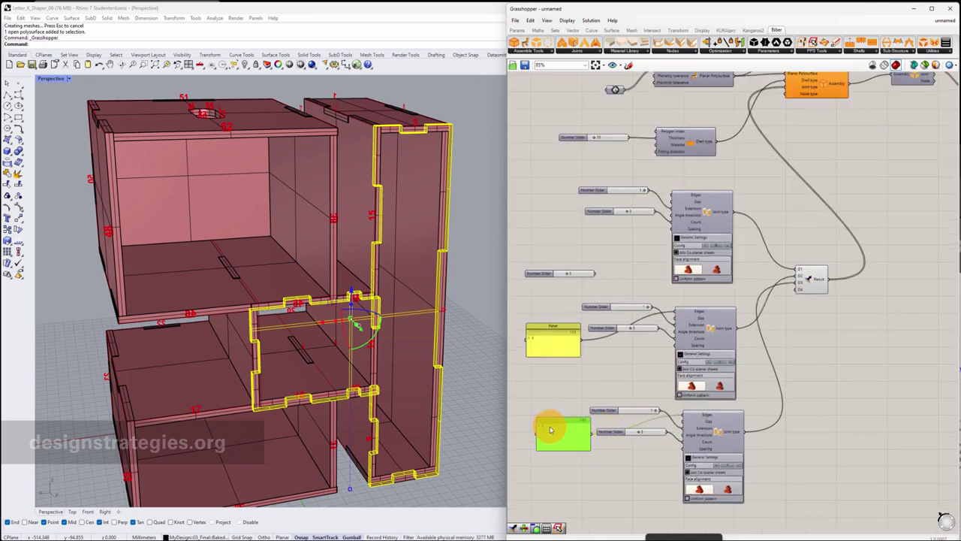
{"action": "double_click", "coordinate": [551, 429]}
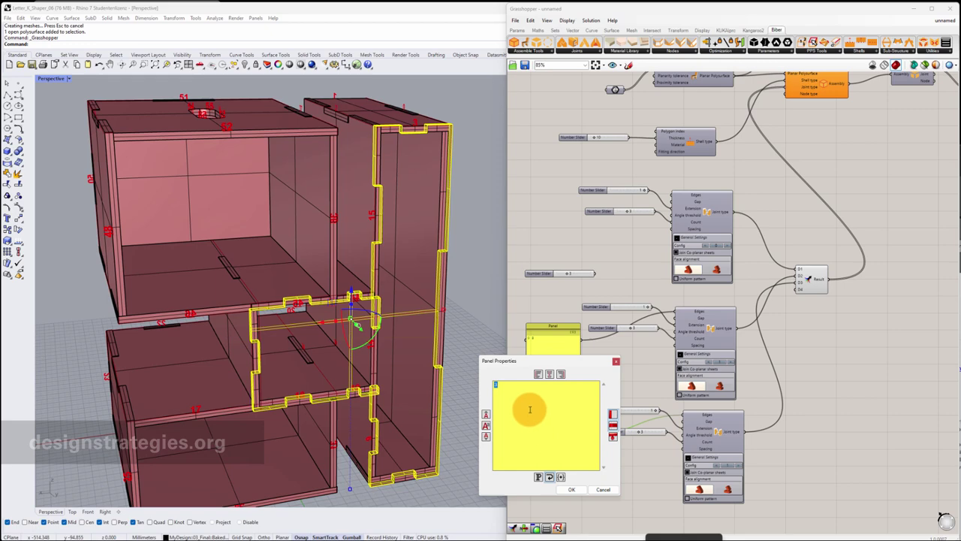
{"action": "left_click", "coordinate": [583, 490]}
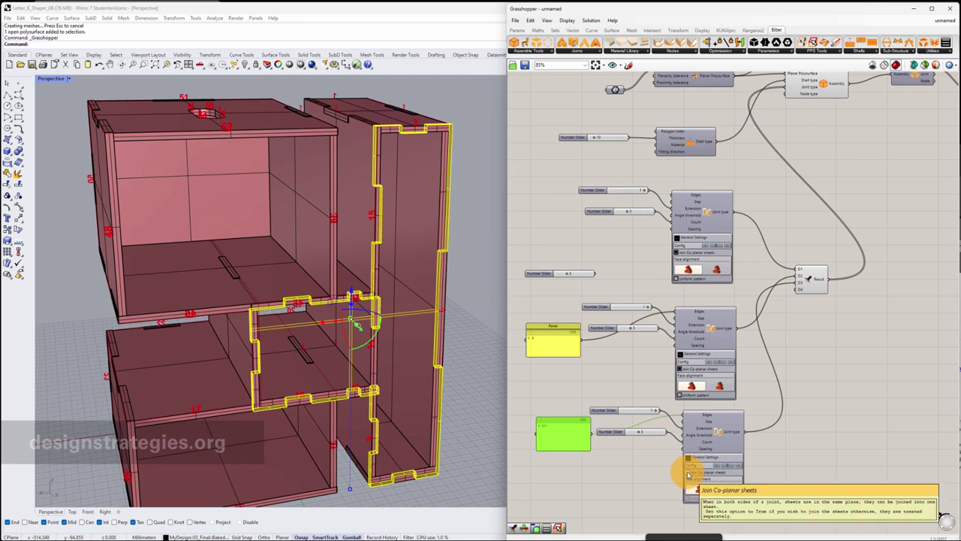
{"action": "left_click", "coordinate": [687, 475]}
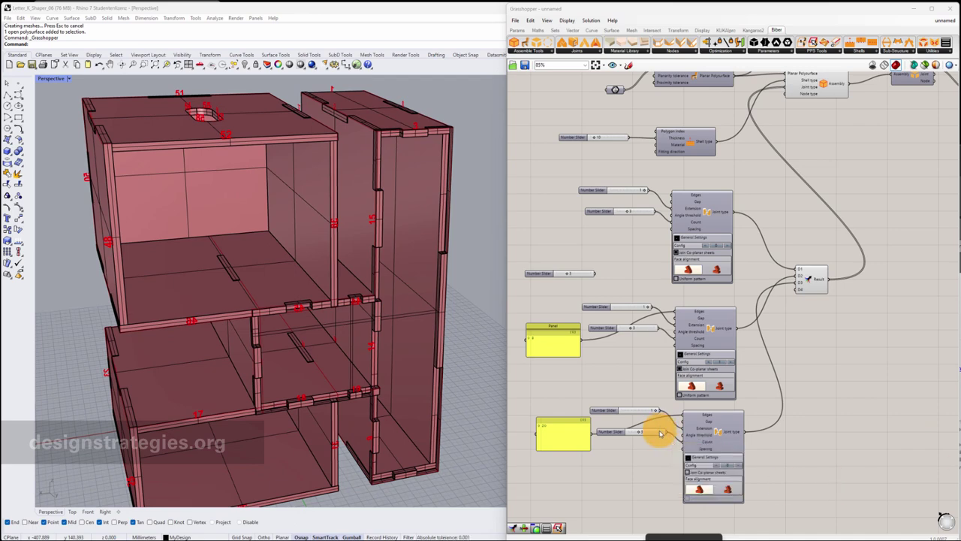
Set the third joint type's edge index panel to 14 and check the back panels of the middle and tall compartments.
{"action": "mouse_move", "coordinate": [397, 376]}
{"action": "right_mouse_down"}
{"action": "mouse_move", "coordinate": [403, 367]}
{"action": "mouse_move", "coordinate": [401, 380]}
{"action": "right_mouse_up"}
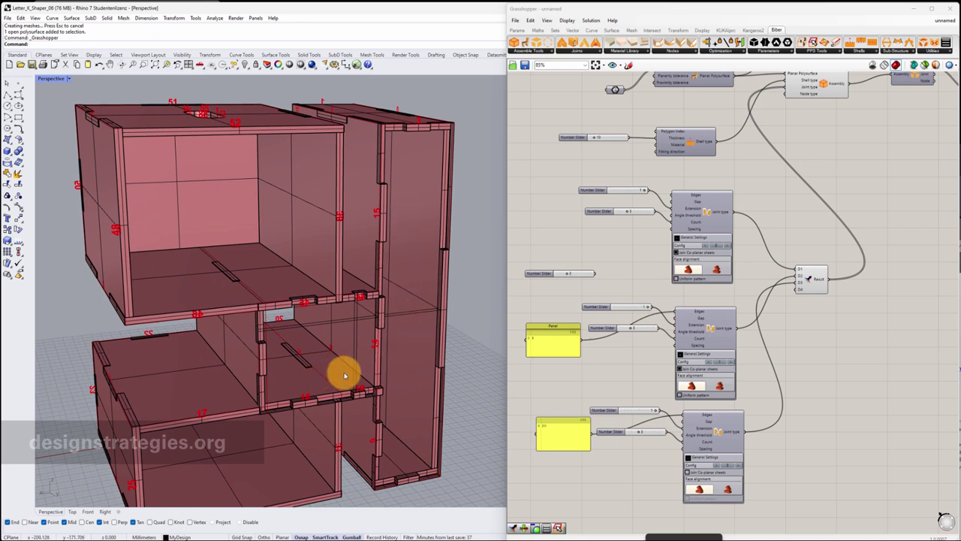
{"action": "scroll", "coordinate": [393, 336], "scroll_direction": "up", "scroll_amount": 5}
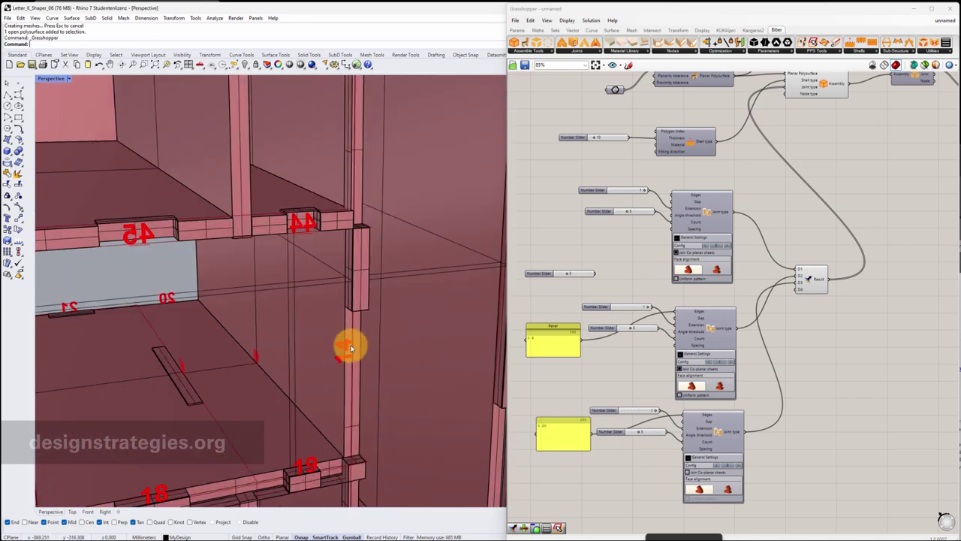
{"action": "right_click_drag", "start_coordinate": [337, 348], "coordinate": [343, 354]}
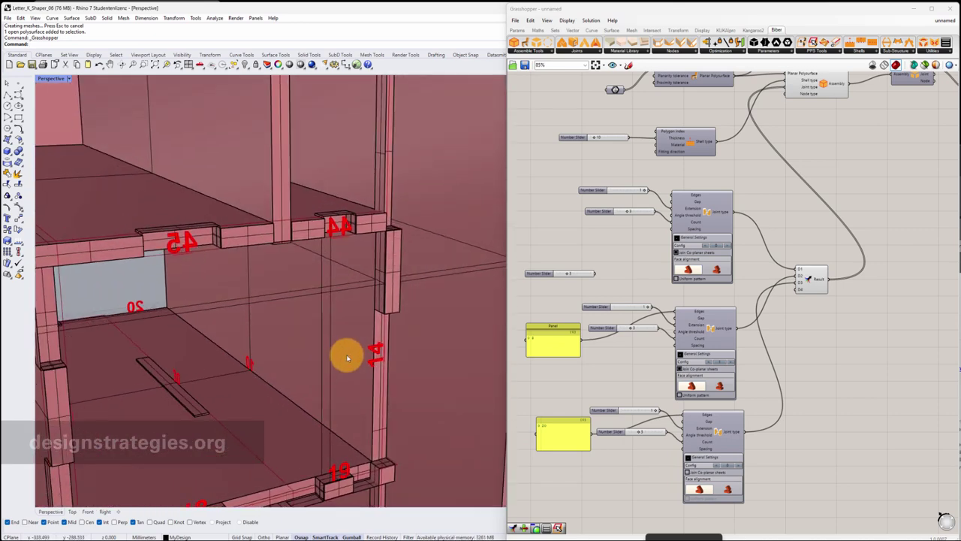
{"action": "left_click", "coordinate": [550, 429]}
{"action": "double_click", "coordinate": [550, 429]}
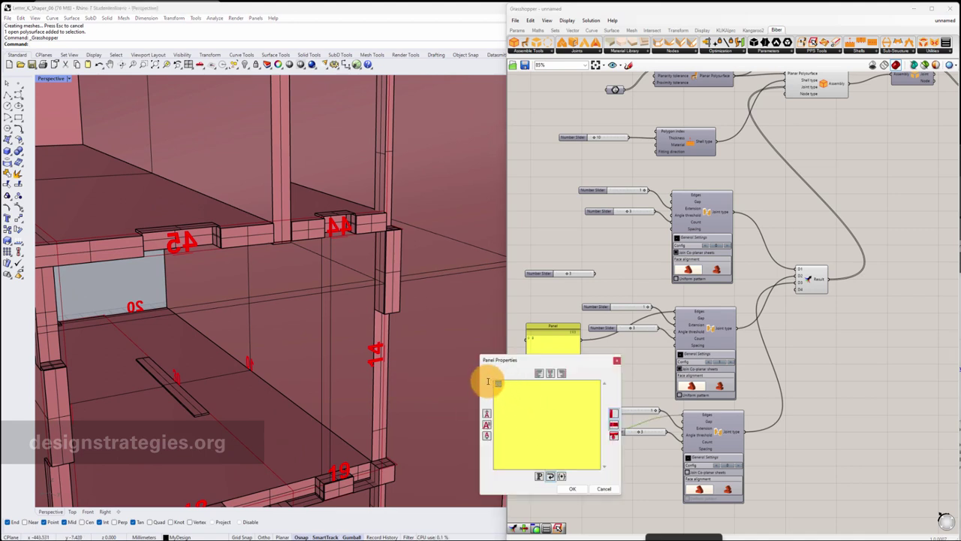
{"action": "left_click", "coordinate": [572, 488]}
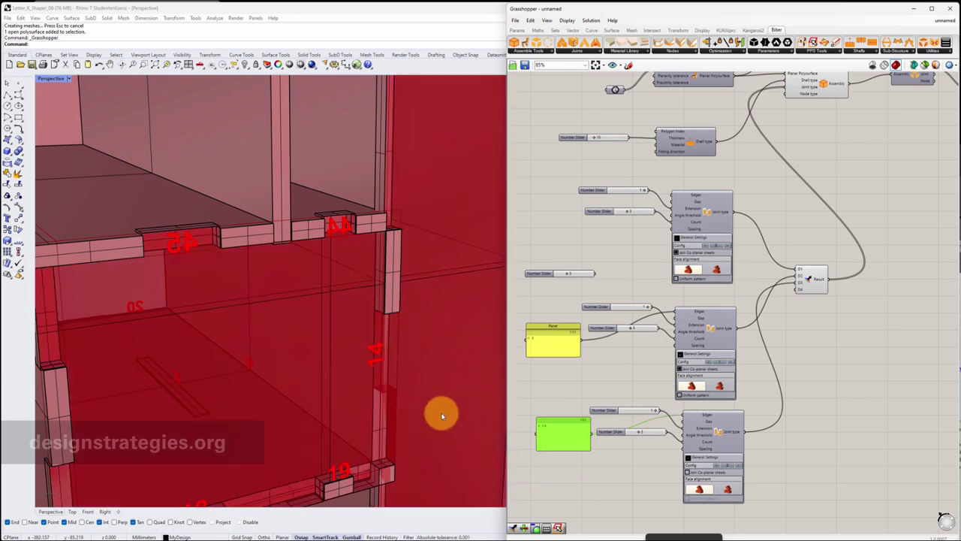
{"action": "scroll", "coordinate": [436, 406], "scroll_direction": "down", "scroll_amount": 6}
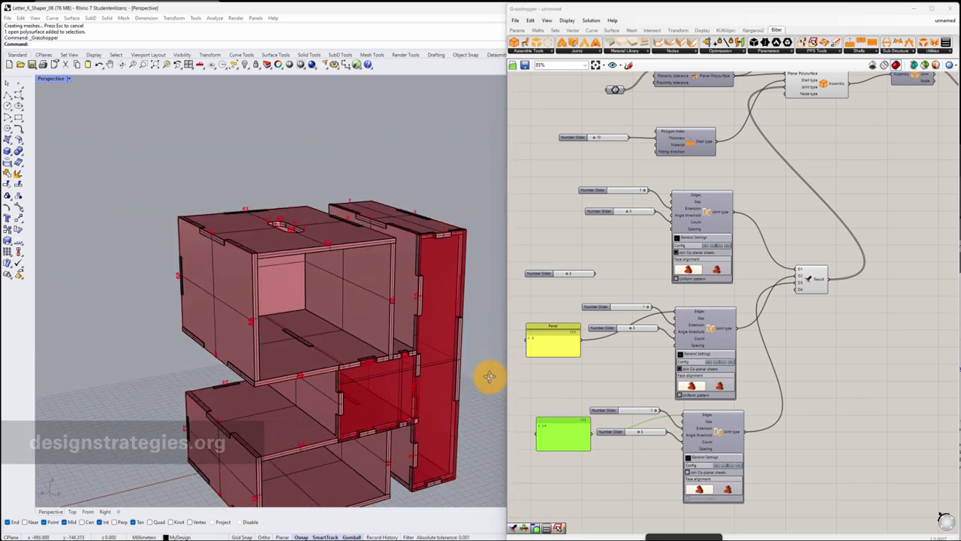
{"action": "right_click_drag", "start_coordinate": [489, 378], "coordinate": [485, 383]}
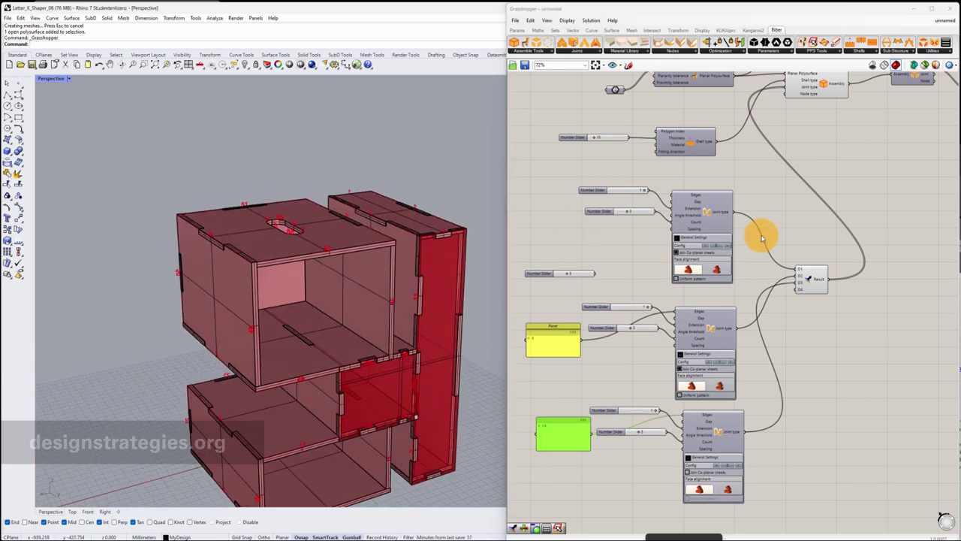
Expand the Nesting settings of the part output component and turn on Nest.
{"action": "scroll", "coordinate": [762, 235], "scroll_direction": "down", "scroll_amount": 2}
{"action": "right_click_drag", "start_coordinate": [902, 150], "coordinate": [755, 213]}
{"action": "scroll", "coordinate": [840, 182], "scroll_direction": "up", "scroll_amount": 1}
{"action": "scroll", "coordinate": [841, 185], "scroll_direction": "up", "scroll_amount": 4}
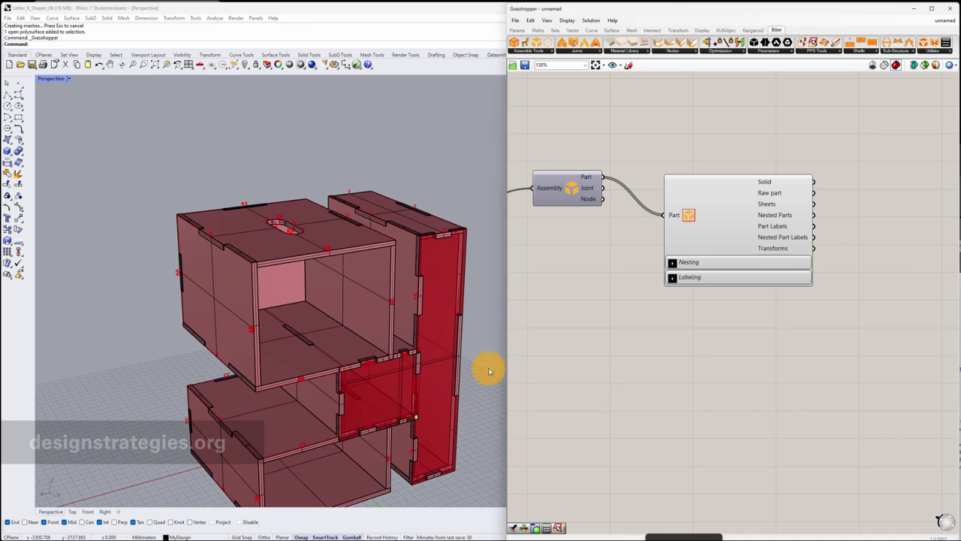
{"action": "scroll", "coordinate": [446, 351], "scroll_direction": "down", "scroll_amount": 9}
{"action": "right_click_drag", "start_coordinate": [695, 337], "coordinate": [685, 338]}
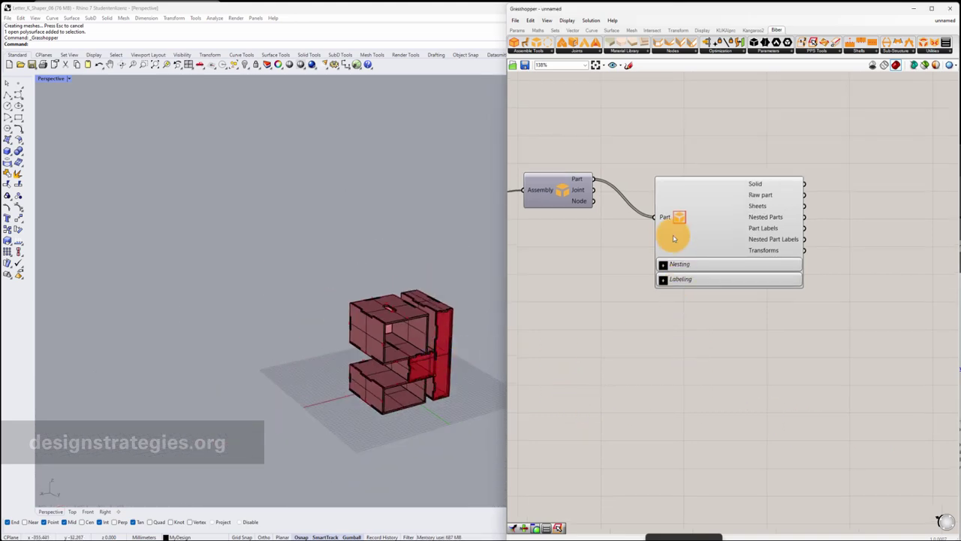
{"action": "scroll", "coordinate": [674, 238], "scroll_direction": "up", "scroll_amount": 1}
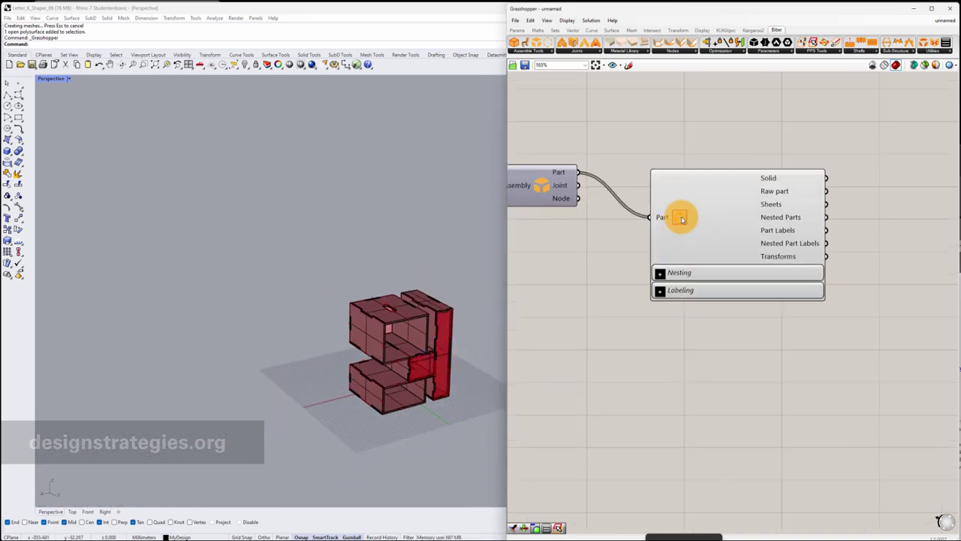
{"action": "left_click", "coordinate": [660, 274]}
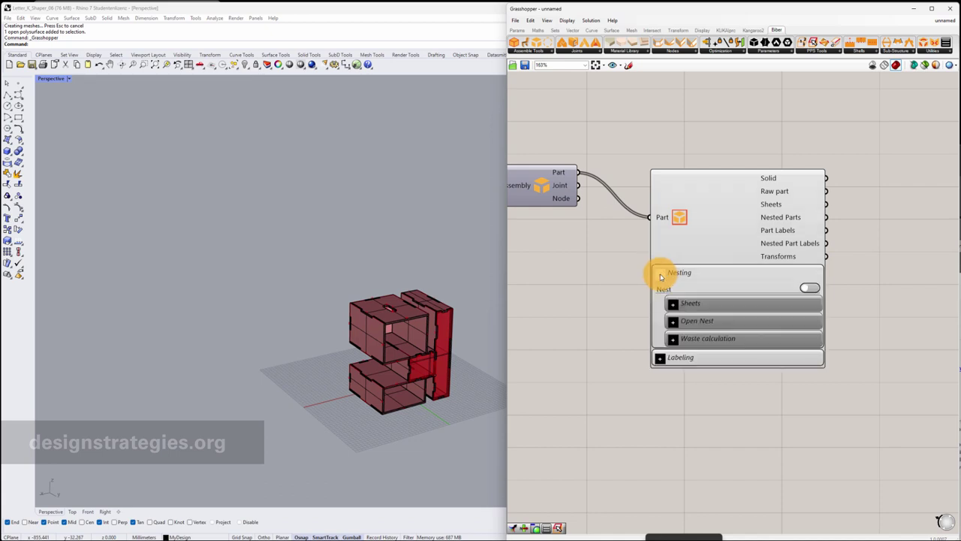
{"action": "left_click", "coordinate": [809, 289]}
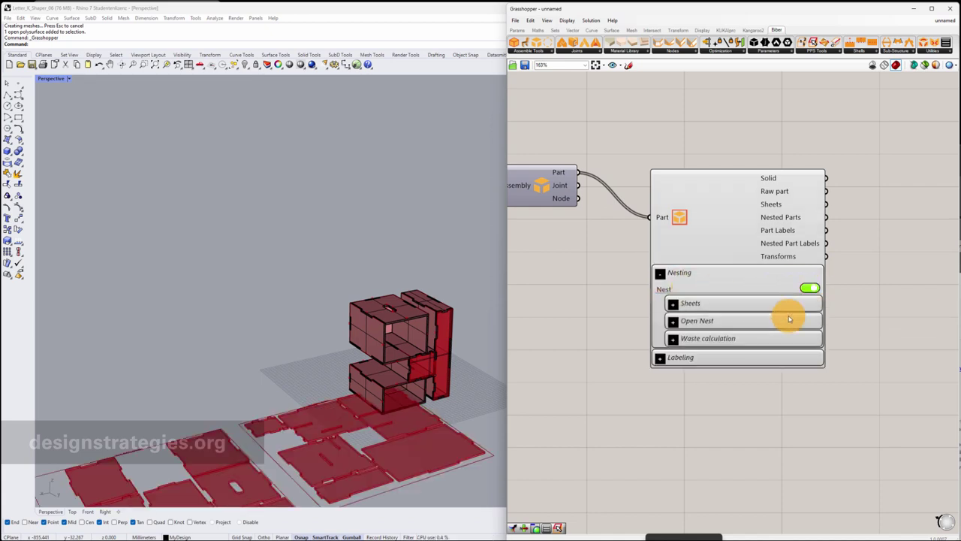
Expand the Sheets settings, set the nesting sheet width to about 1200 mm, and check the nested layout.
{"action": "left_click", "coordinate": [673, 304]}
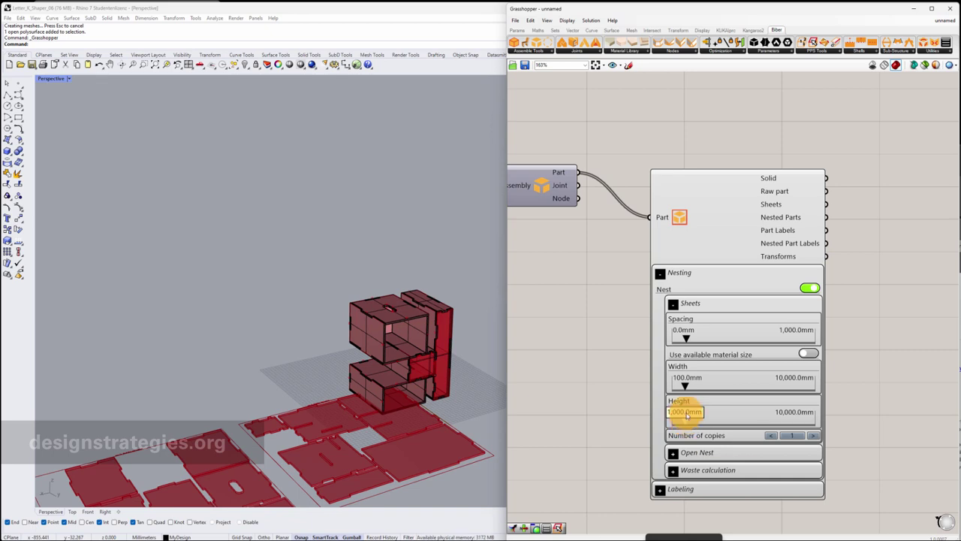
{"action": "left_click_drag", "start_coordinate": [685, 388], "coordinate": [687, 388]}
{"action": "double_click", "coordinate": [684, 388]}
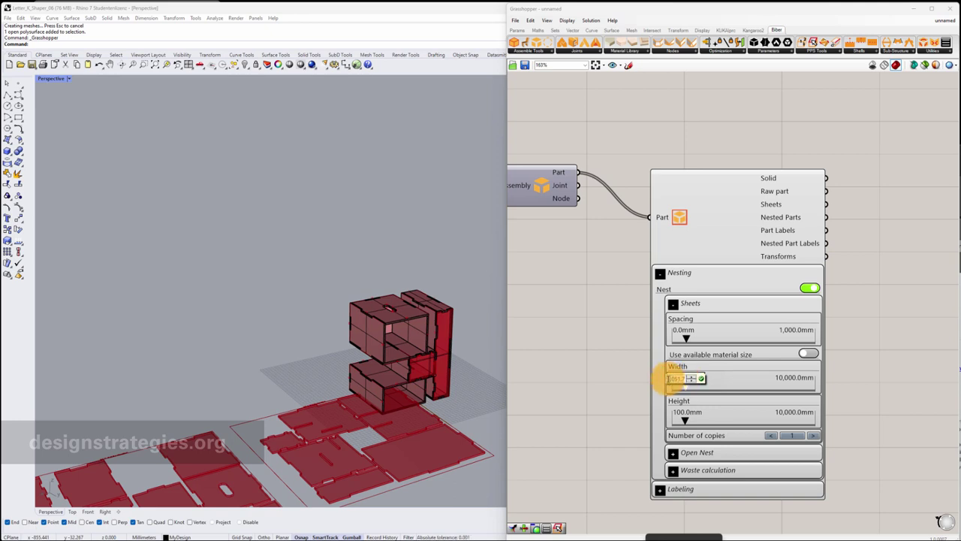
{"action": "left_click_drag", "start_coordinate": [687, 379], "coordinate": [665, 382]}
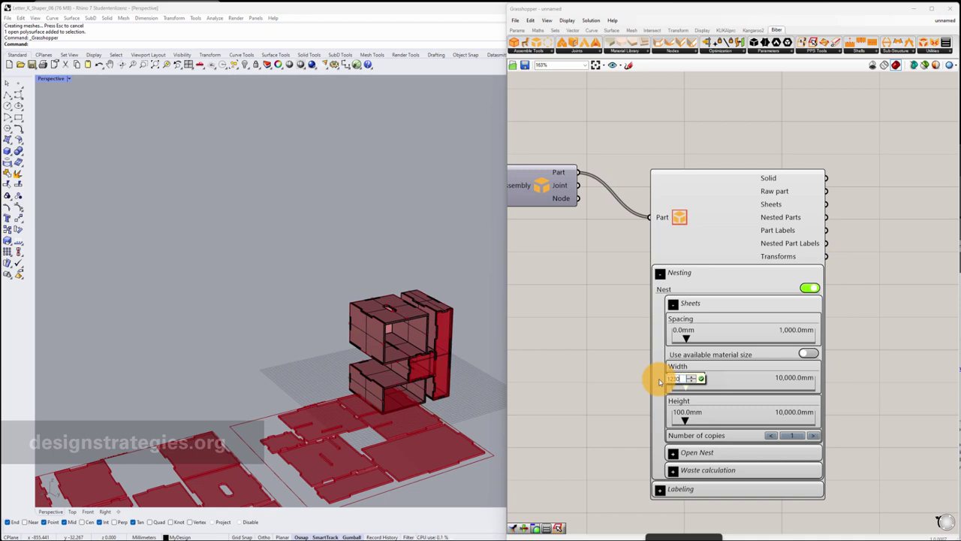
{"action": "key", "text": "Return"}
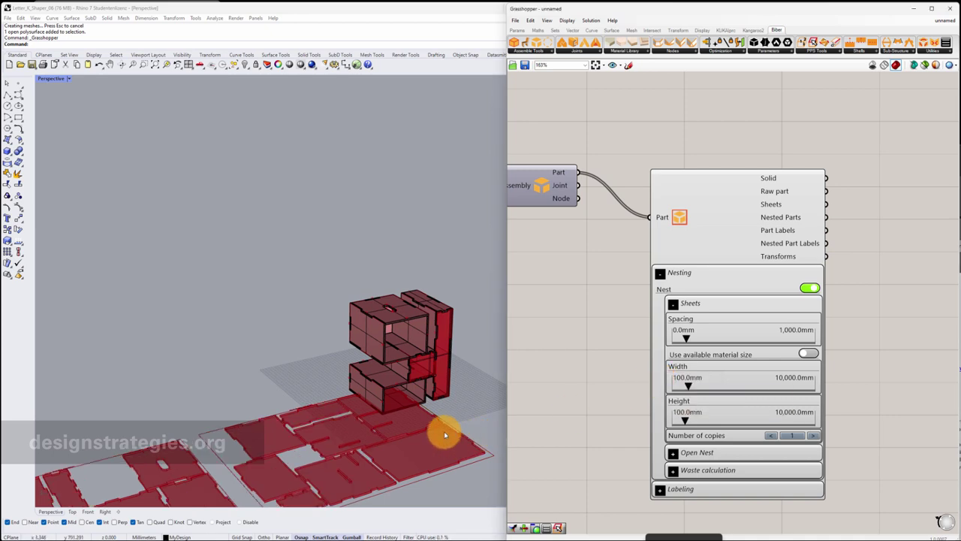
{"action": "scroll", "coordinate": [378, 437], "scroll_direction": "down", "scroll_amount": 6}
{"action": "scroll", "coordinate": [304, 477], "scroll_direction": "up", "scroll_amount": 4}
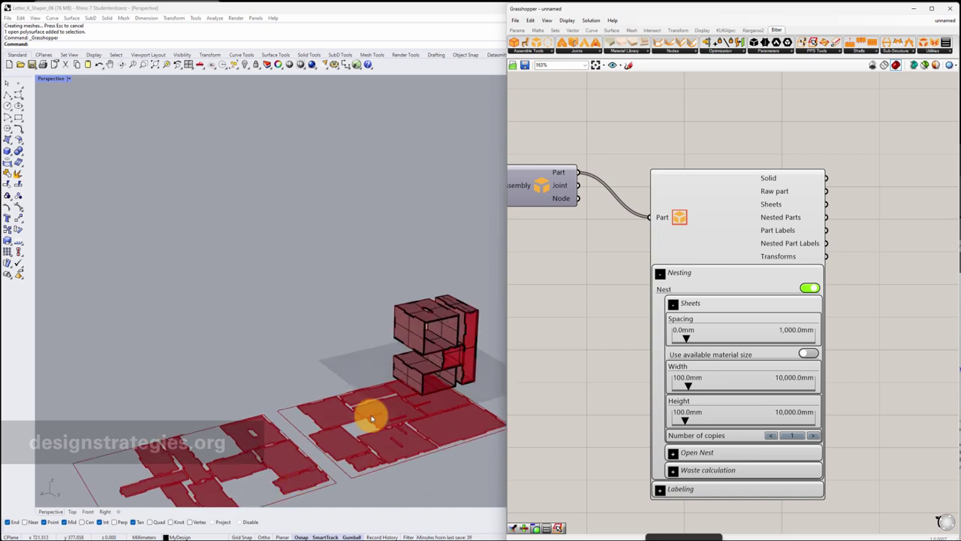
Expand the Waste calculation settings of the part output component and turn on Compute waste.
{"action": "right_click_drag", "start_coordinate": [605, 463], "coordinate": [577, 338]}
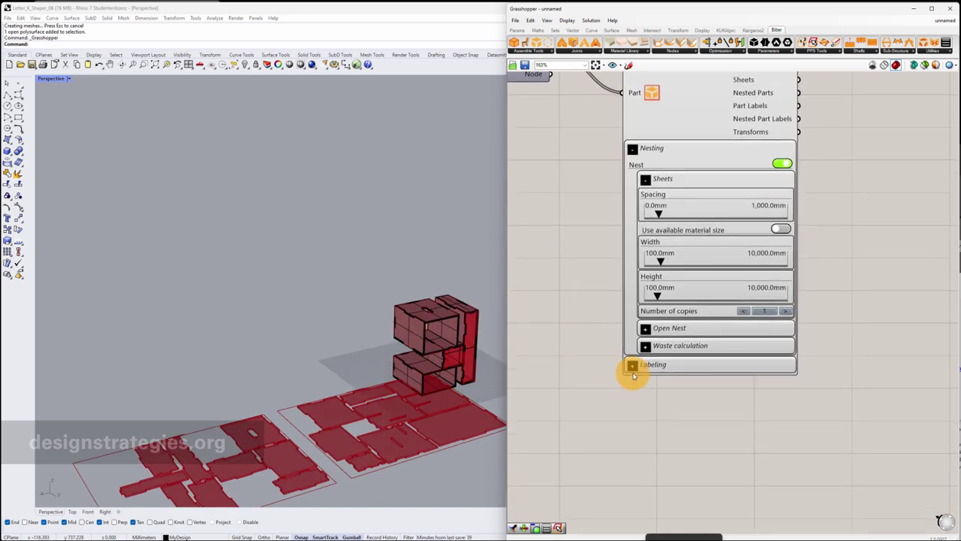
{"action": "left_click", "coordinate": [646, 347]}
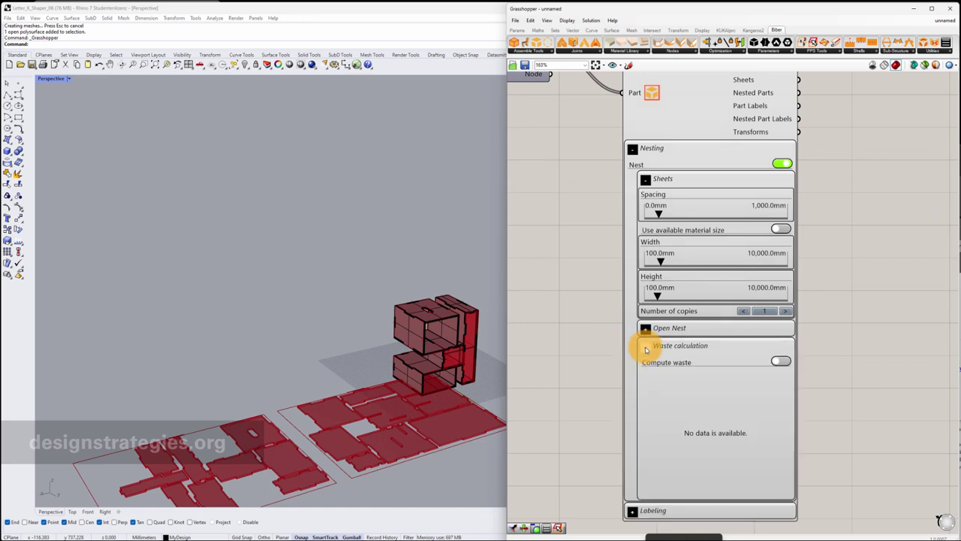
{"action": "left_click", "coordinate": [782, 362]}
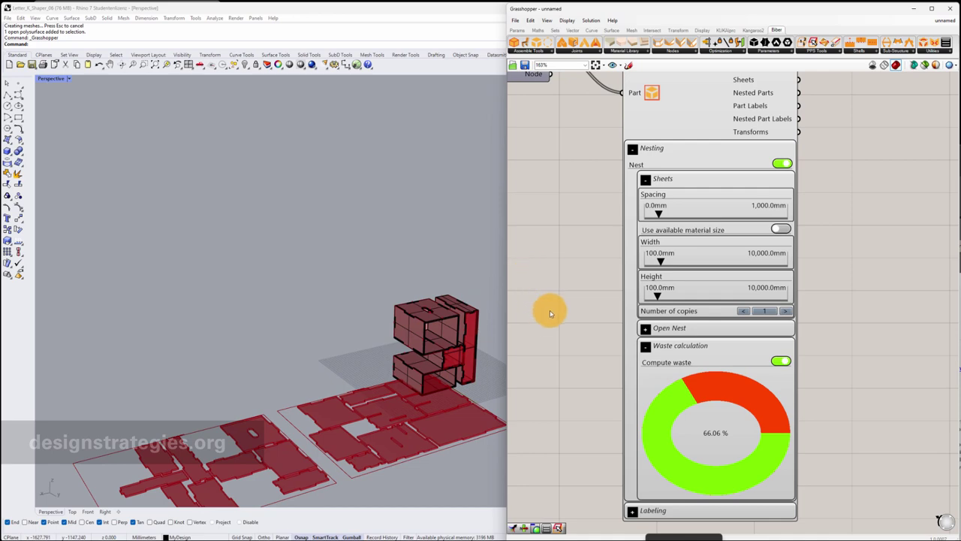
Expand the Labeling settings, turn on Labeling, and check the part labels on the nested sheets.
{"action": "right_click_drag", "start_coordinate": [552, 312], "coordinate": [560, 257]}
{"action": "left_click", "coordinate": [645, 460]}
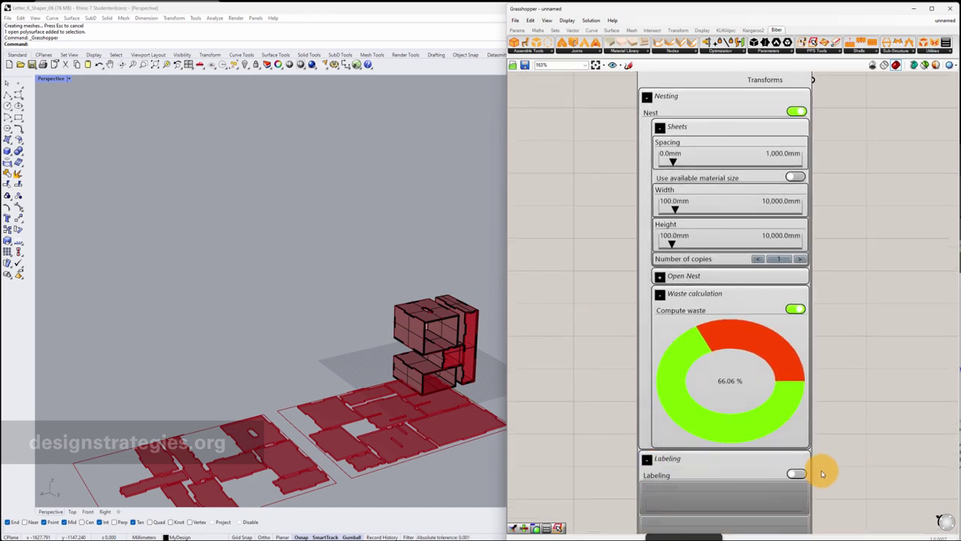
{"action": "right_click_drag", "start_coordinate": [859, 502], "coordinate": [853, 336]}
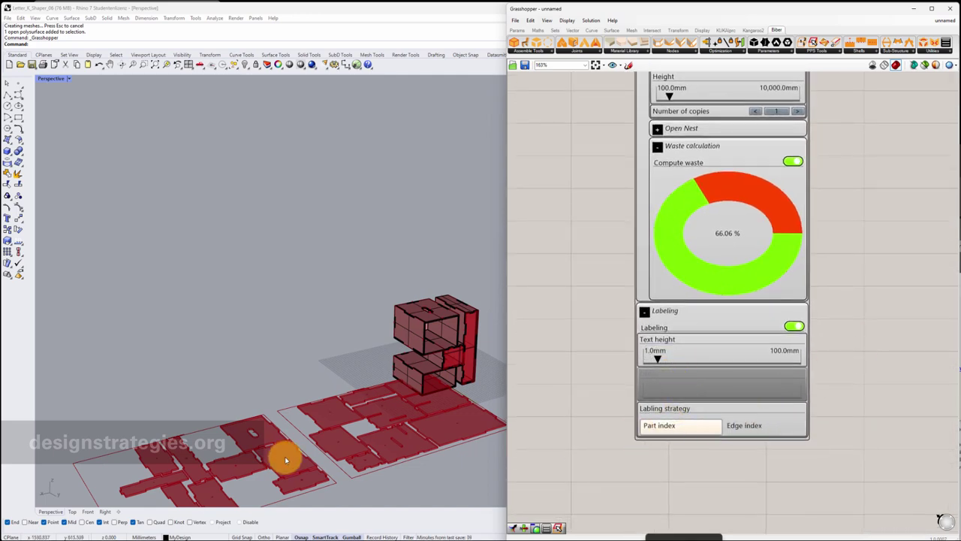
{"action": "scroll", "coordinate": [207, 467], "scroll_direction": "up", "scroll_amount": 7}
{"action": "scroll", "coordinate": [217, 458], "scroll_direction": "down", "scroll_amount": 7}
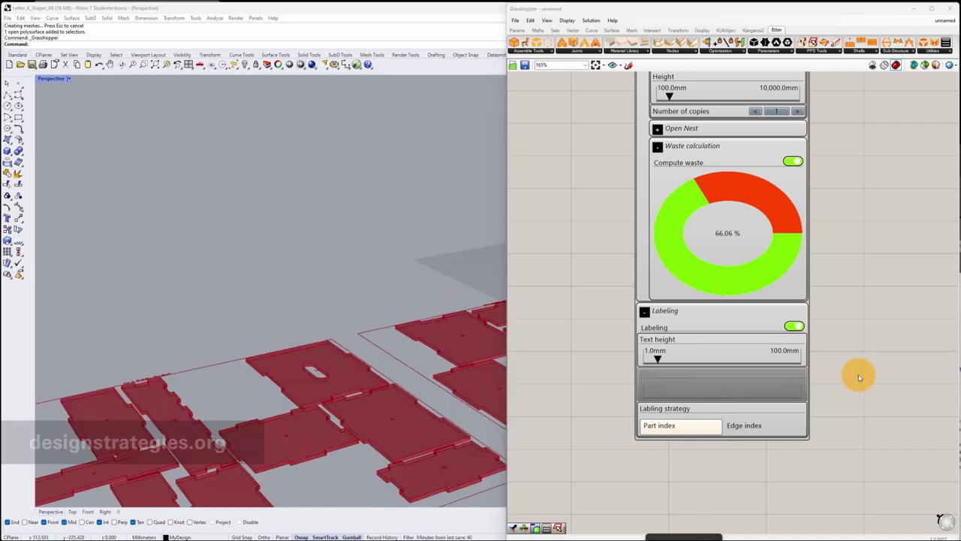
Bake the part output component's Solid output to the Solid layer under 03_Final > Baked.
{"action": "right_click_drag", "start_coordinate": [841, 281], "coordinate": [832, 400]}
{"action": "right_click_drag", "start_coordinate": [838, 219], "coordinate": [810, 354]}
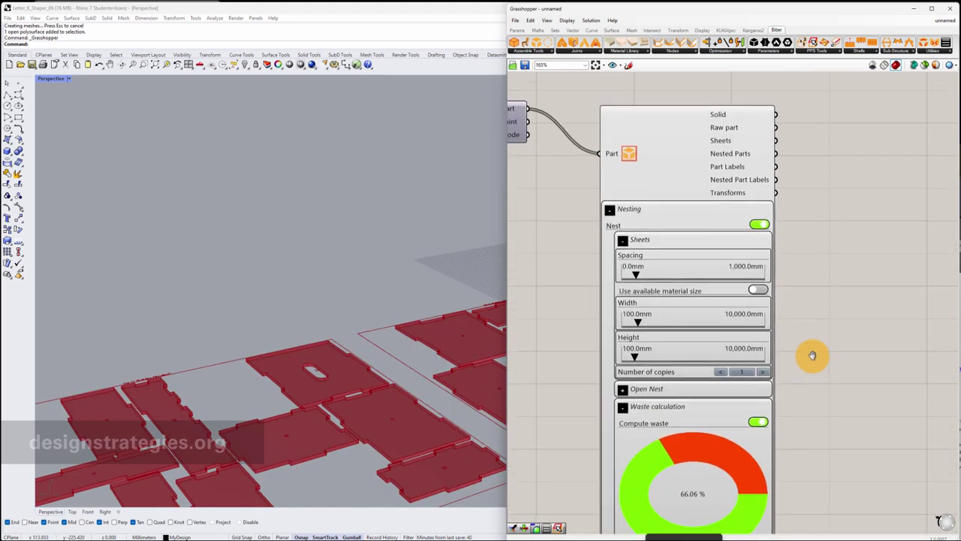
{"action": "right_click_drag", "start_coordinate": [826, 230], "coordinate": [837, 315]}
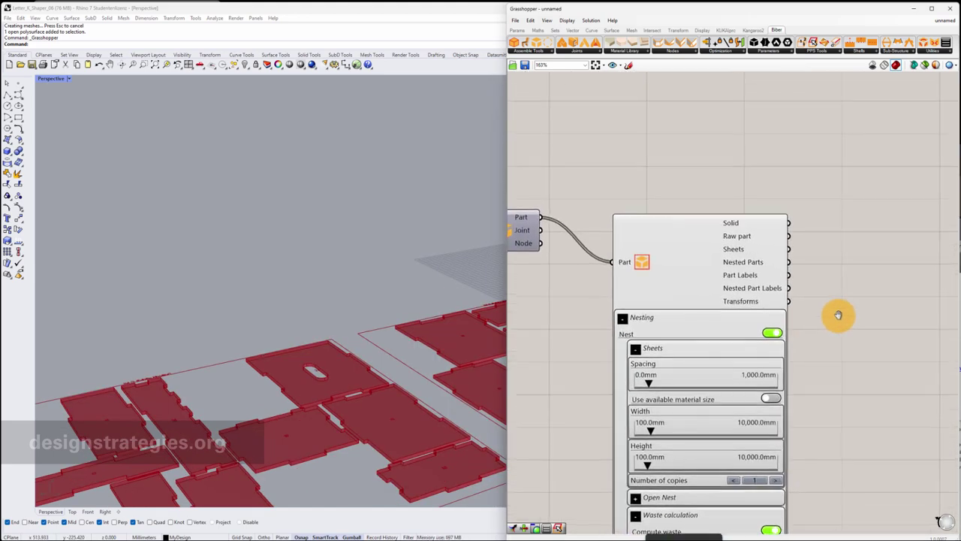
{"action": "right_click", "coordinate": [733, 223]}
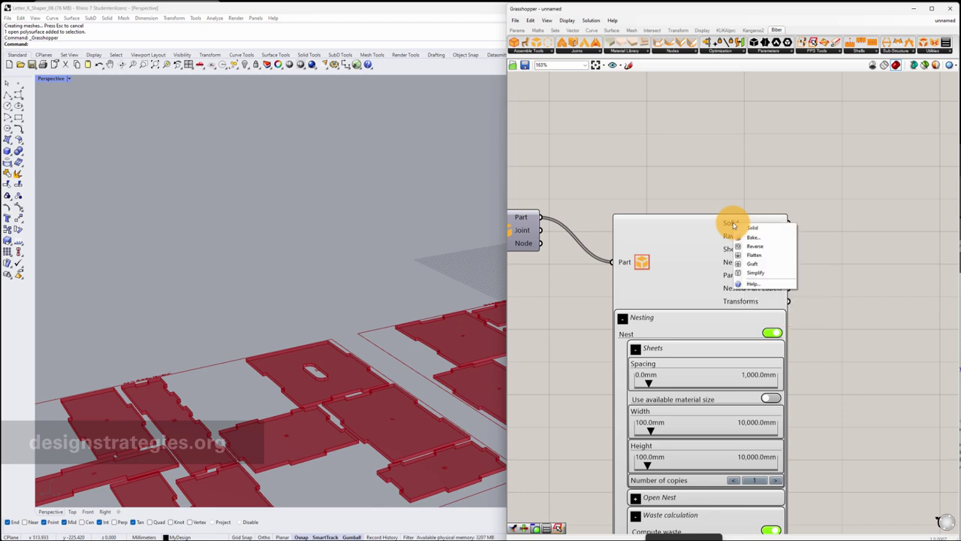
{"action": "left_click", "coordinate": [753, 238]}
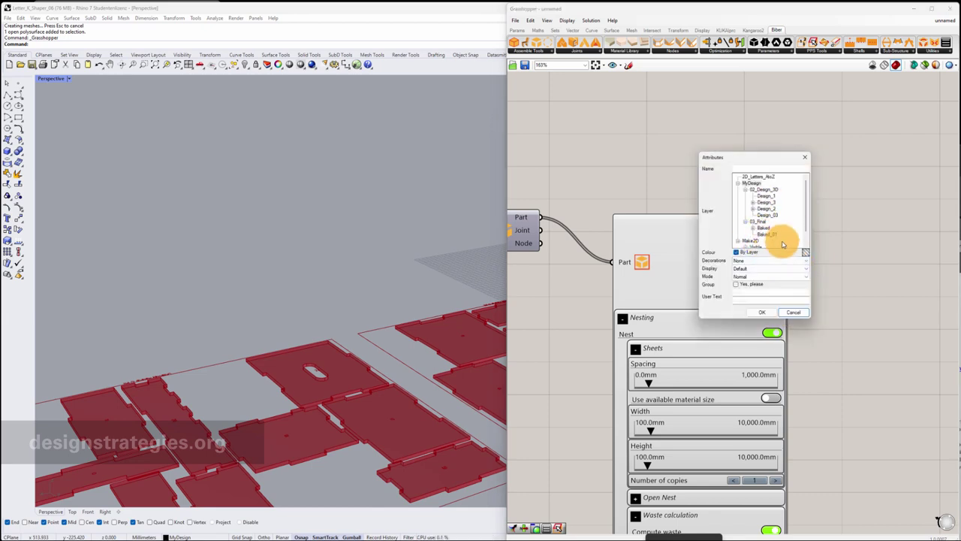
{"action": "left_click", "coordinate": [753, 229]}
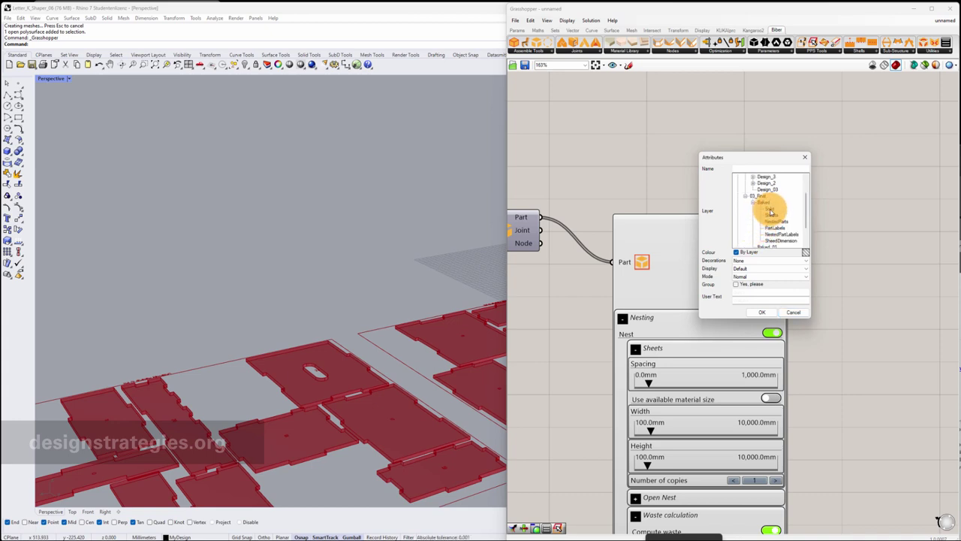
{"action": "left_click", "coordinate": [768, 210]}
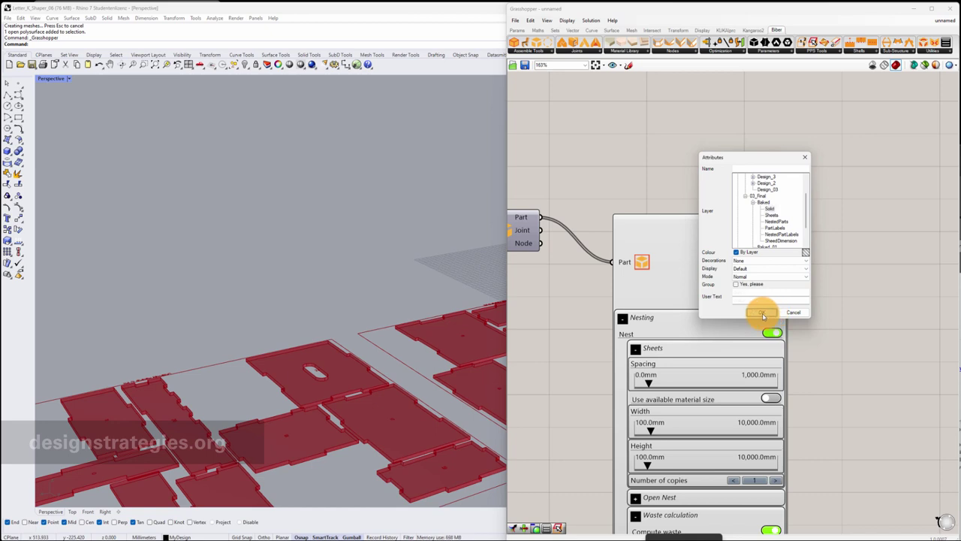
{"action": "left_click", "coordinate": [769, 208]}
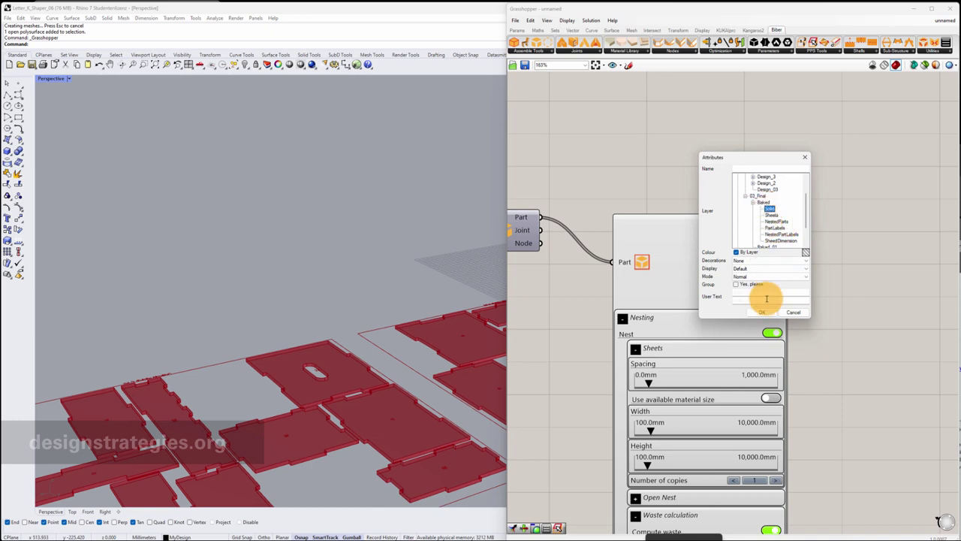
{"action": "left_click", "coordinate": [765, 315]}
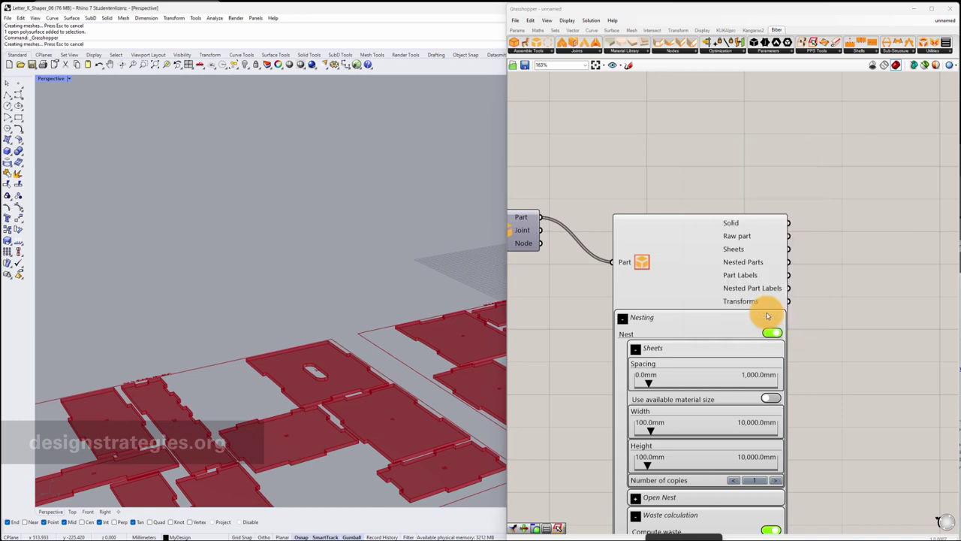
Bake the Sheets output to the Sheets layer under 03_Final > Baked.
{"action": "right_click", "coordinate": [734, 250]}
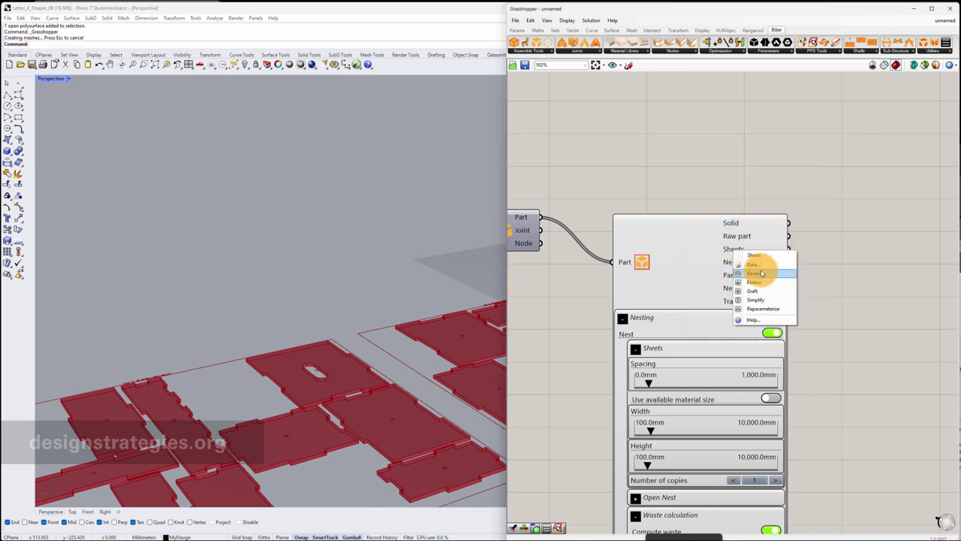
{"action": "left_click", "coordinate": [754, 266]}
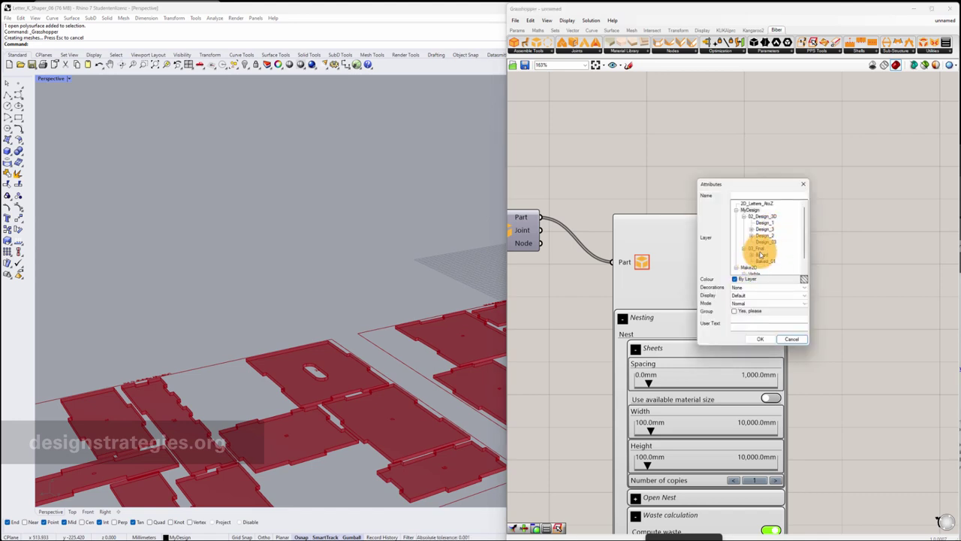
{"action": "left_click", "coordinate": [751, 255]}
{"action": "left_click", "coordinate": [769, 241]}
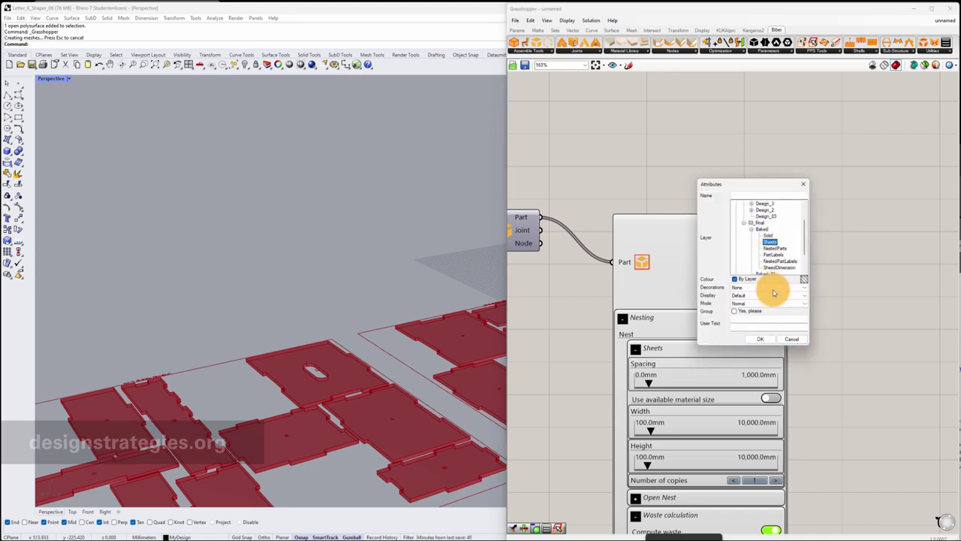
{"action": "left_click", "coordinate": [763, 340]}
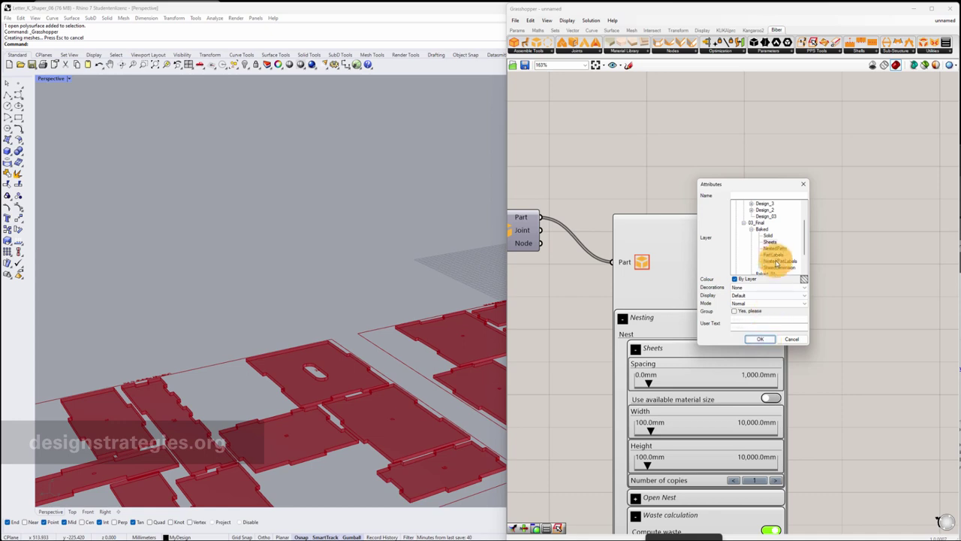
{"action": "left_click", "coordinate": [769, 242]}
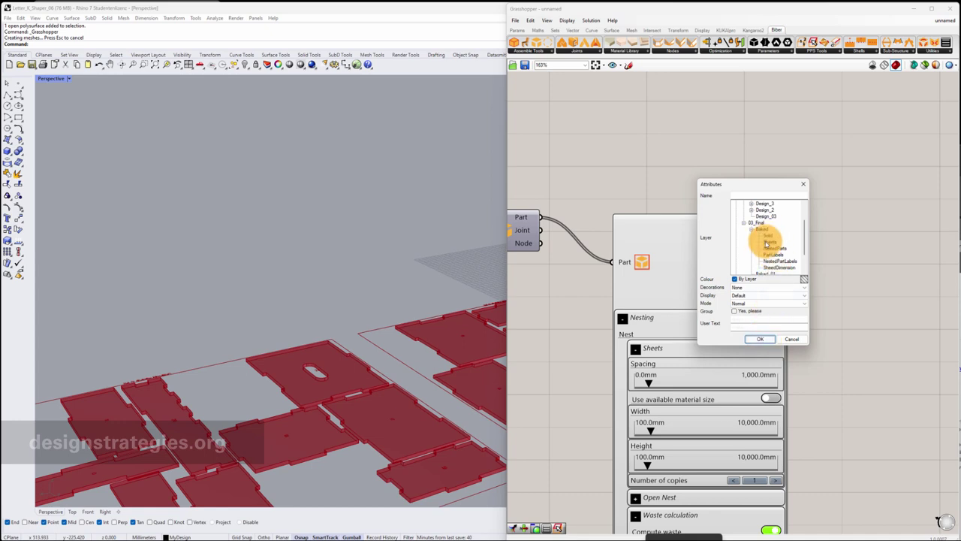
{"action": "left_click", "coordinate": [763, 339]}
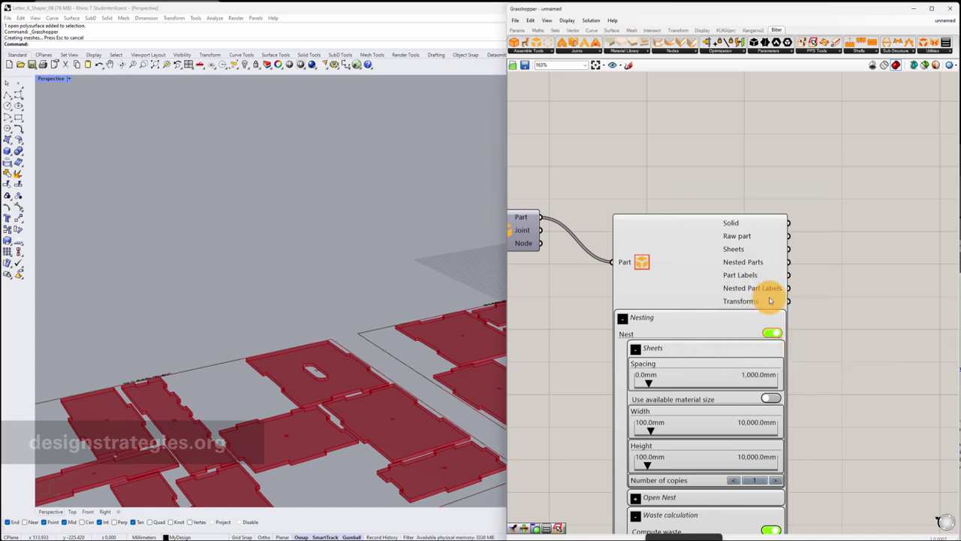
Bake the Nested Parts output to the NestedParts layer under 03_Final > Baked.
{"action": "right_click", "coordinate": [752, 264]}
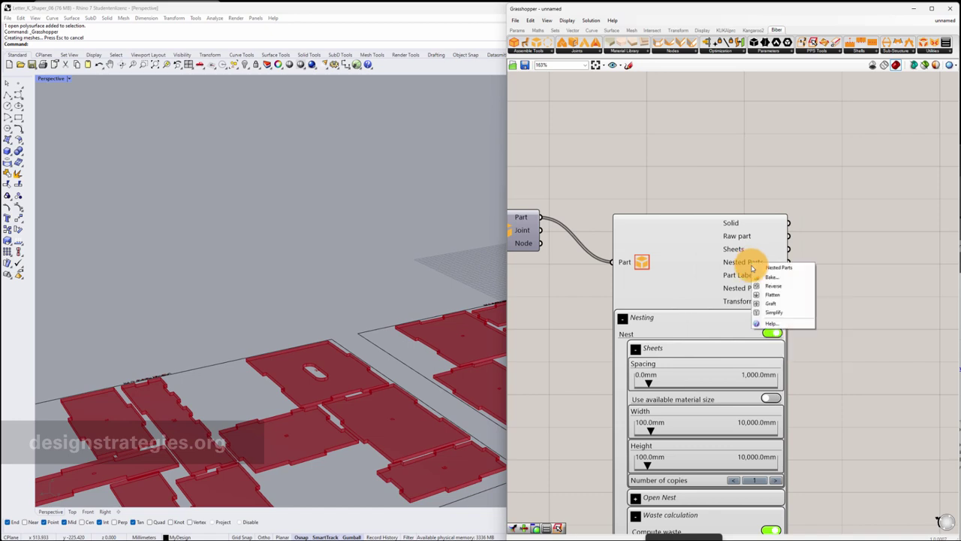
{"action": "left_click", "coordinate": [770, 277]}
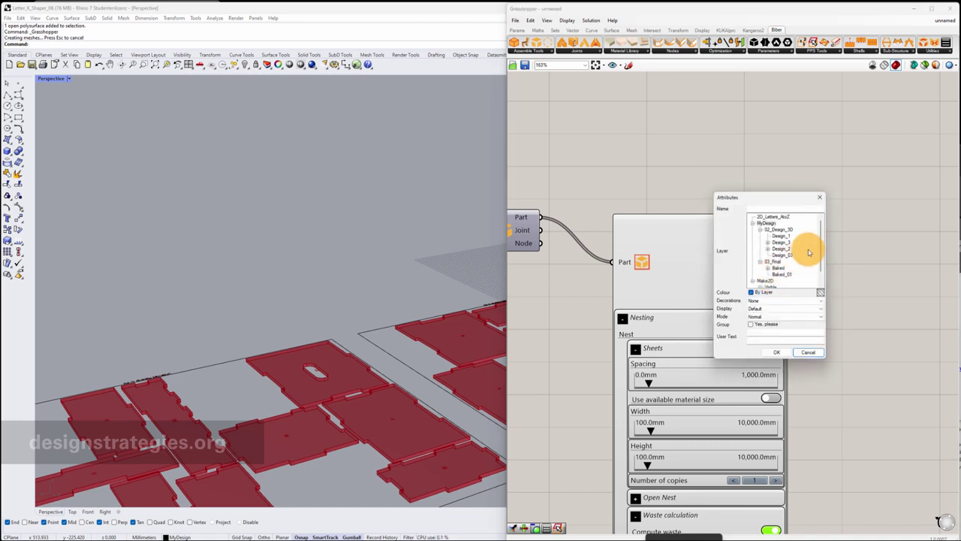
{"action": "left_click", "coordinate": [767, 268]}
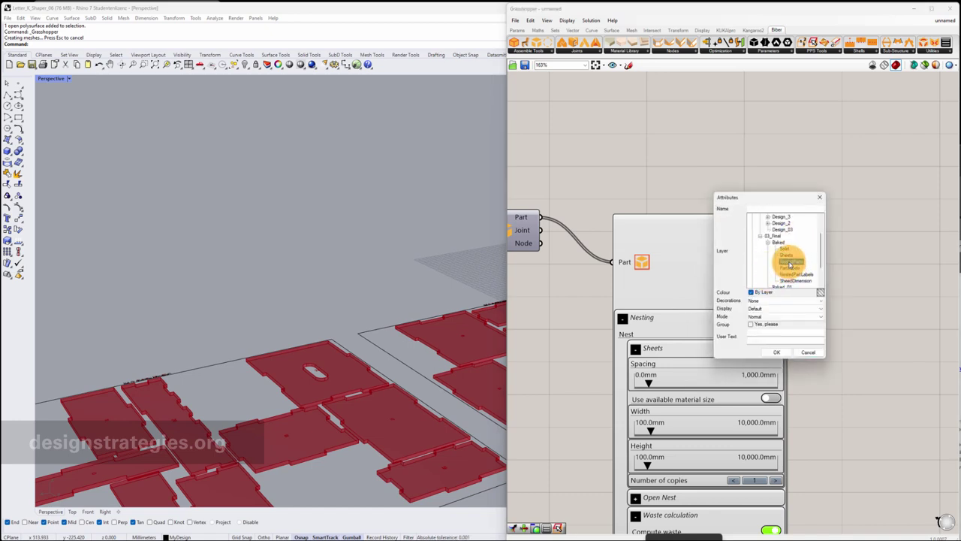
{"action": "left_click", "coordinate": [788, 351]}
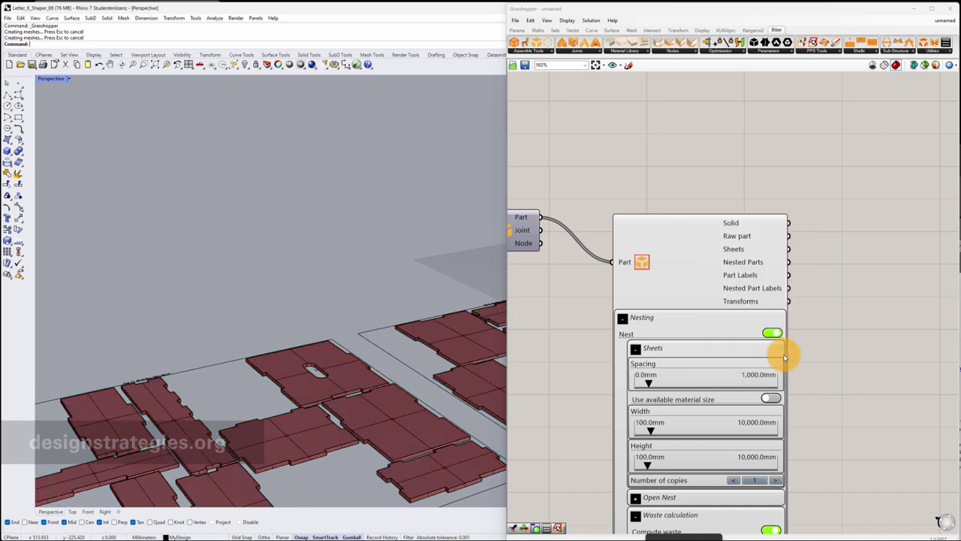
Bake the Part Labels output to the PartLabels layer under 03_Final > Baked.
{"action": "right_click", "coordinate": [742, 276]}
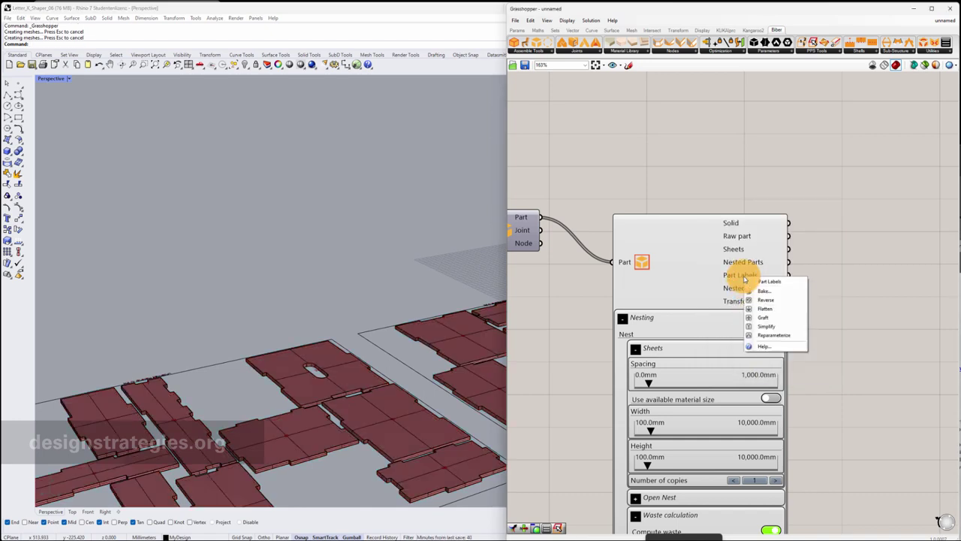
{"action": "left_click", "coordinate": [762, 293]}
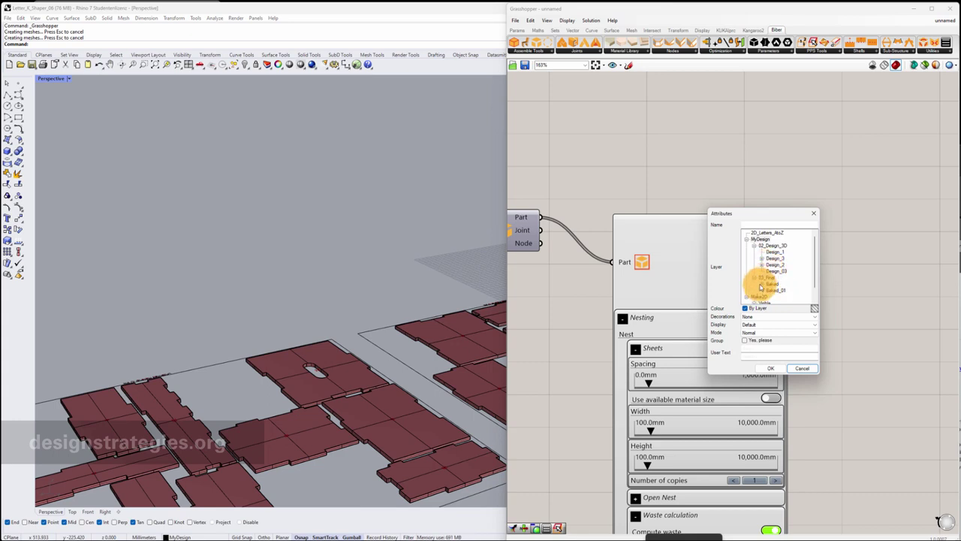
{"action": "left_click", "coordinate": [762, 283]}
{"action": "left_click", "coordinate": [785, 284]}
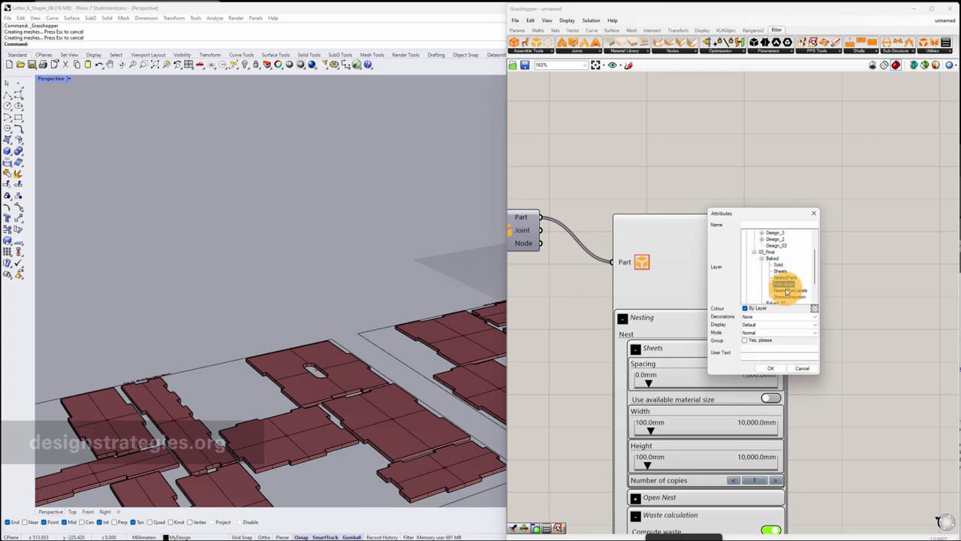
{"action": "left_click", "coordinate": [777, 369]}
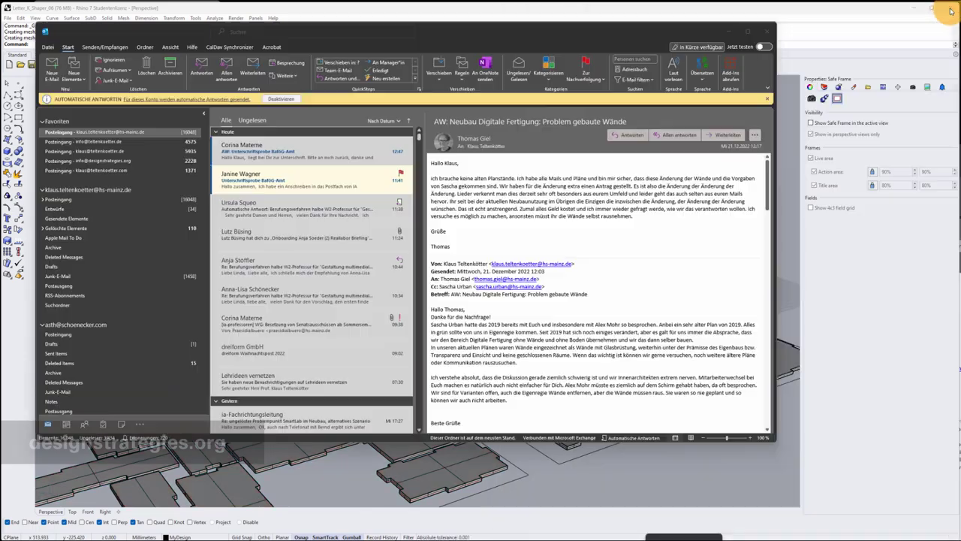
Clear the windows covering Rhino and examine the baked letter K and nested sheets in the Perspective view.
{"action": "left_click", "coordinate": [949, 9]}
{"action": "scroll", "coordinate": [559, 322], "scroll_direction": "down", "scroll_amount": 3}
{"action": "right_click_drag", "start_coordinate": [547, 326], "coordinate": [669, 322]}
{"action": "scroll", "coordinate": [403, 334], "scroll_direction": "down", "scroll_amount": 5}
{"action": "scroll", "coordinate": [333, 317], "scroll_direction": "up", "scroll_amount": 8}
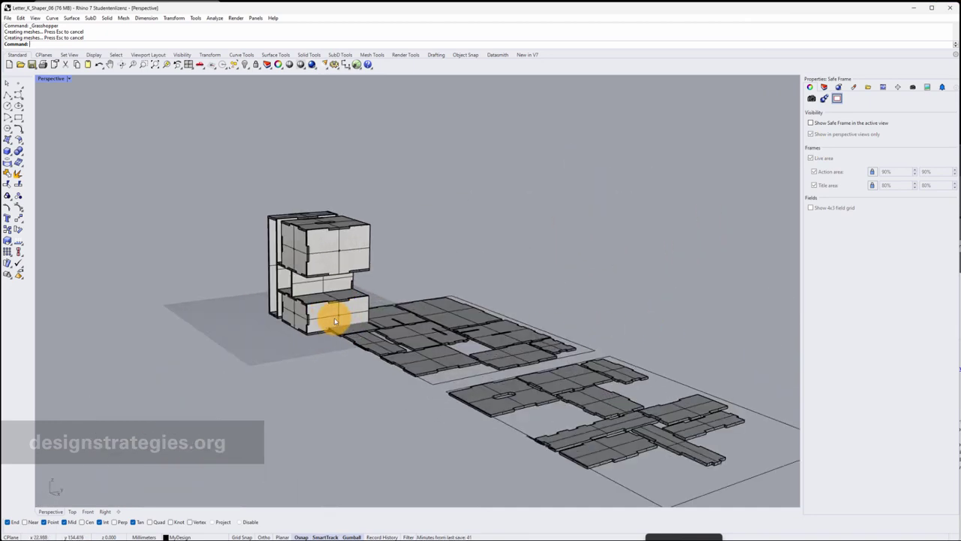
{"action": "right_click_drag", "start_coordinate": [344, 340], "coordinate": [361, 342]}
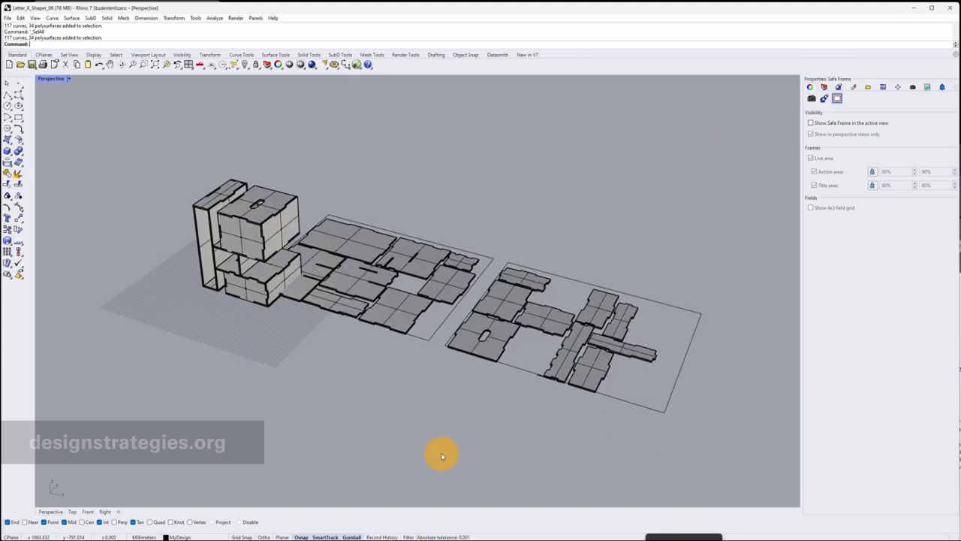
Turn off the surface isocurve display for all baked objects and inspect the finger-jointed compartments up close.
{"action": "key", "text": "ctrl+a"}
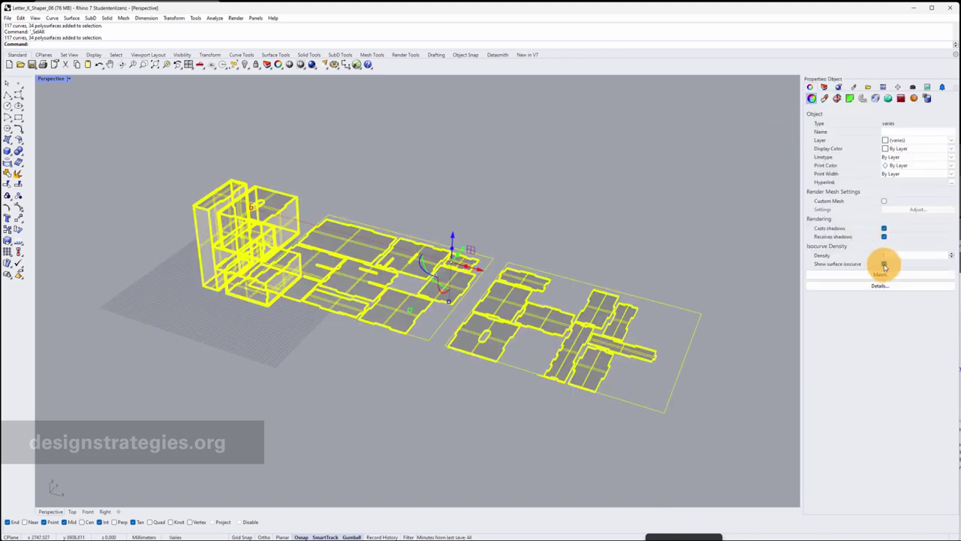
{"action": "left_click", "coordinate": [884, 266]}
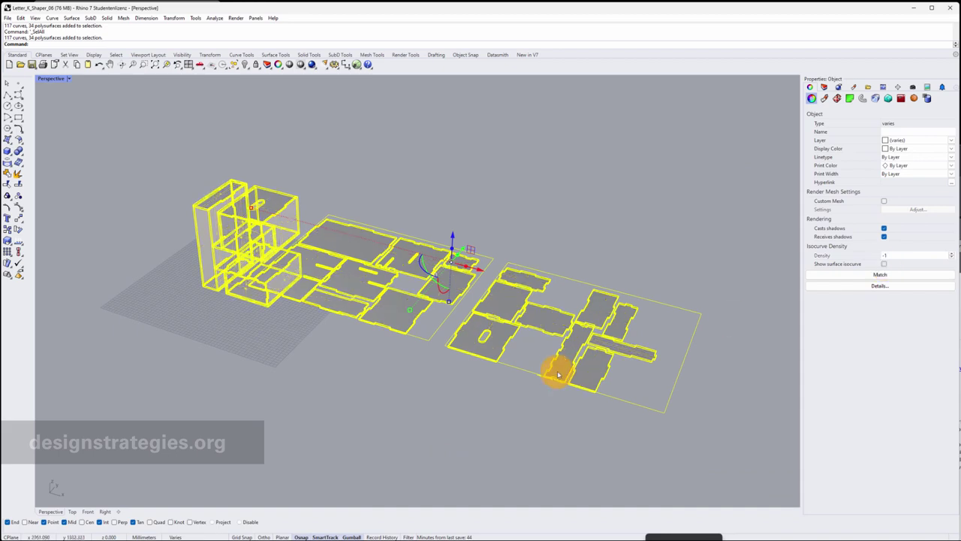
{"action": "left_click", "coordinate": [373, 393]}
{"action": "scroll", "coordinate": [204, 286], "scroll_direction": "up", "scroll_amount": 3}
{"action": "scroll", "coordinate": [199, 270], "scroll_direction": "up", "scroll_amount": 3}
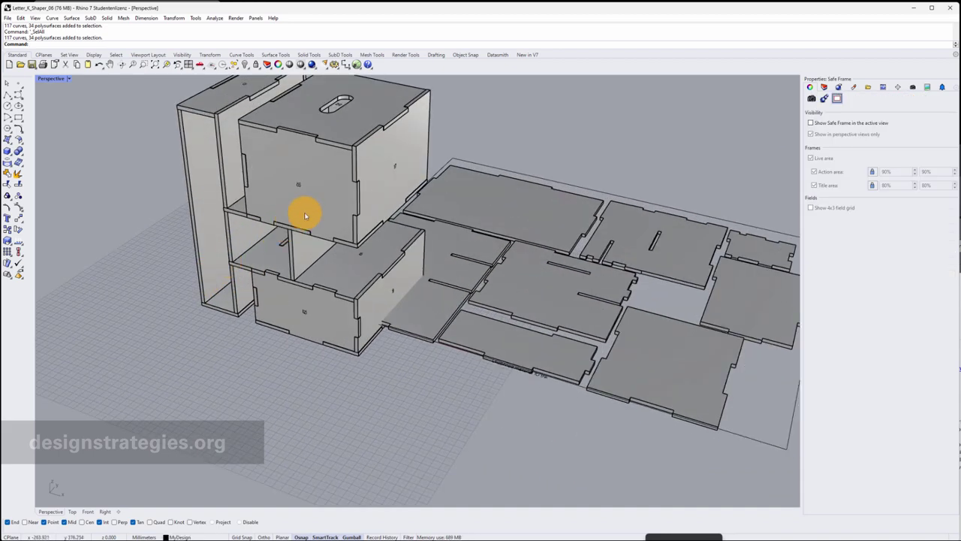
Highlight the Solid layer under 03_Final > Baked and check the letter K's front panels and their part labels.
{"action": "left_click", "coordinate": [823, 86]}
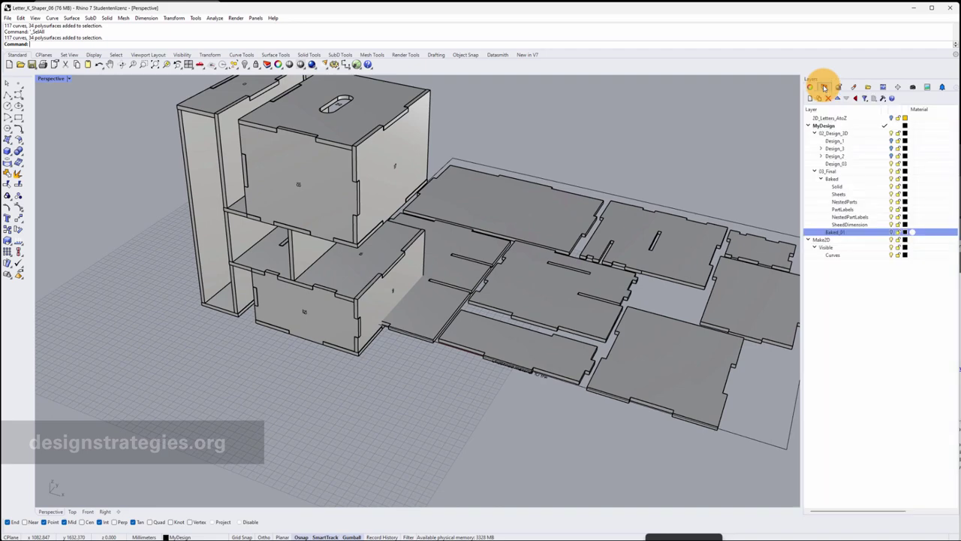
{"action": "left_click", "coordinate": [839, 187]}
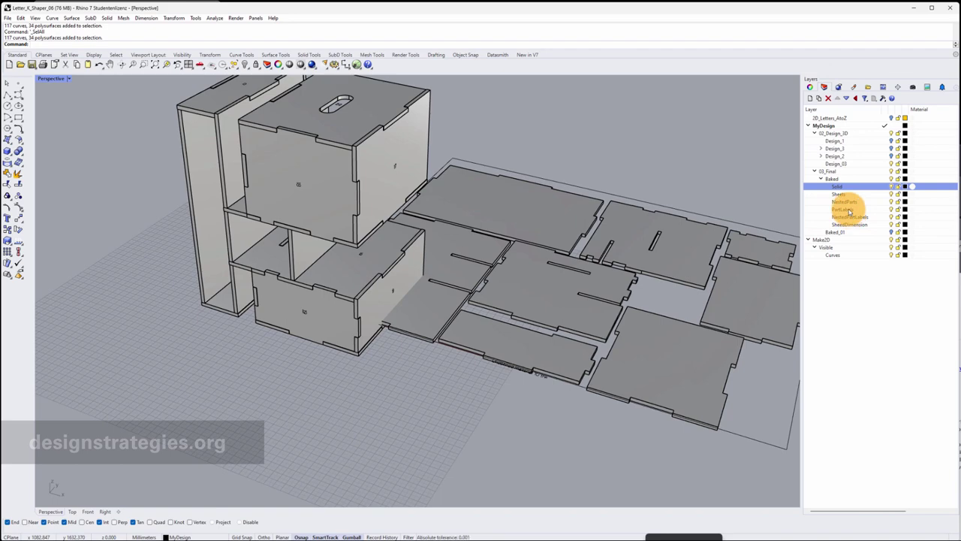
{"action": "left_click", "coordinate": [308, 189]}
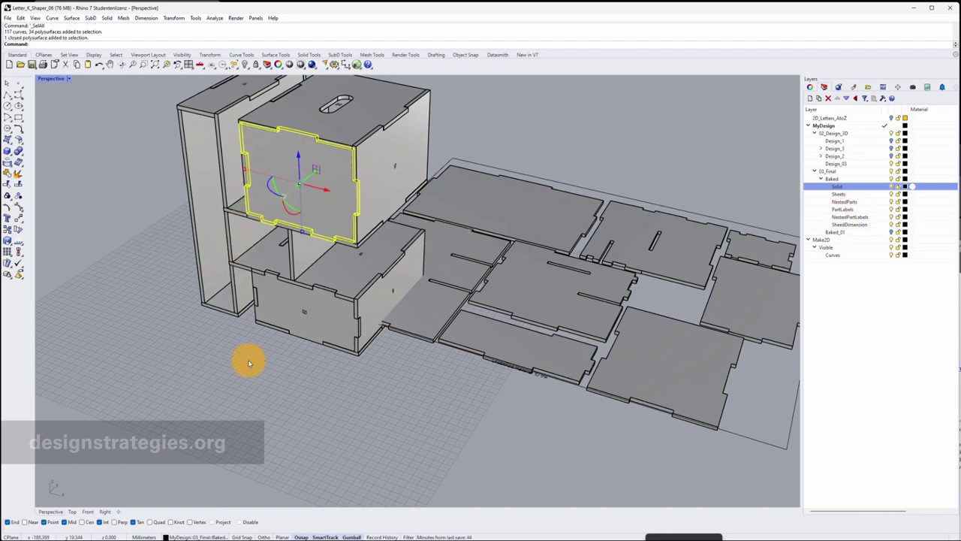
{"action": "key", "text": "Escape"}
{"action": "scroll", "coordinate": [275, 335], "scroll_direction": "up", "scroll_amount": 5}
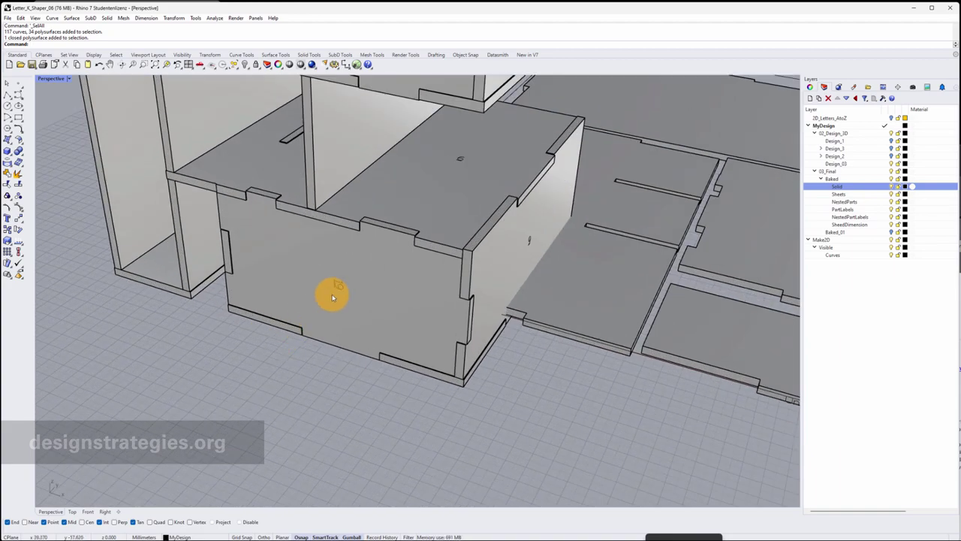
{"action": "left_click", "coordinate": [336, 287]}
{"action": "left_click", "coordinate": [504, 395]}
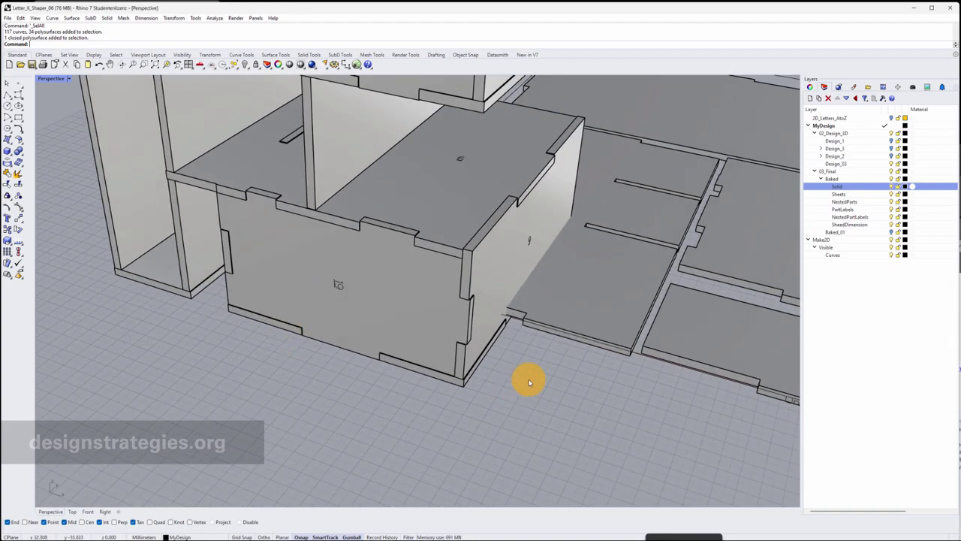
Select all objects on the Solid and PartLabels layers and move the assembled letter K away from the nested sheets.
{"action": "left_click", "coordinate": [850, 209], "text": "ctrl"}
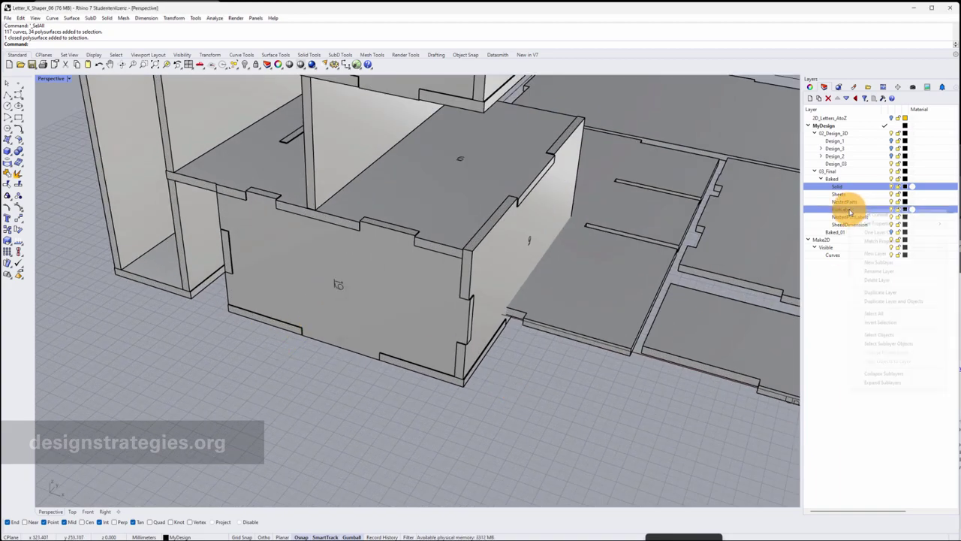
{"action": "right_click", "coordinate": [848, 210]}
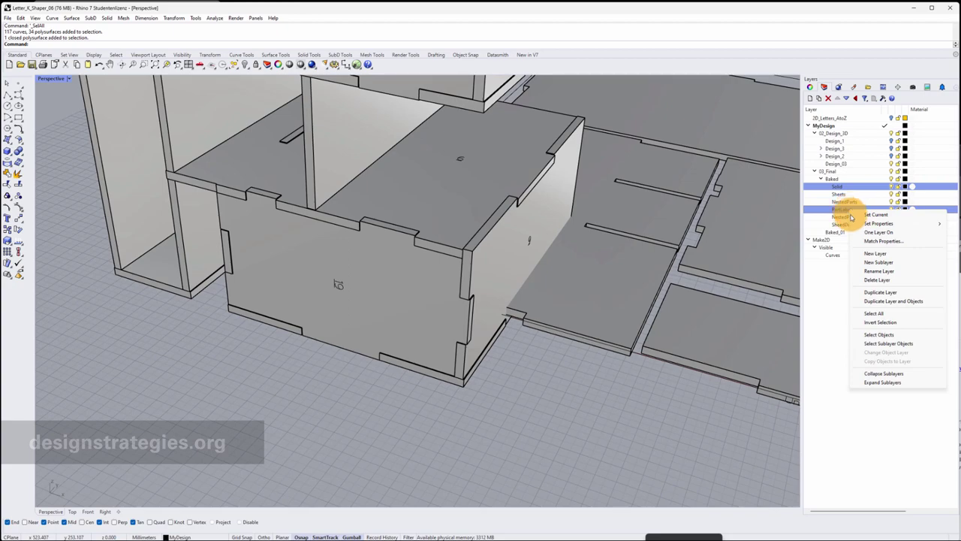
{"action": "left_click", "coordinate": [893, 335]}
{"action": "scroll", "coordinate": [702, 384], "scroll_direction": "down", "scroll_amount": 5}
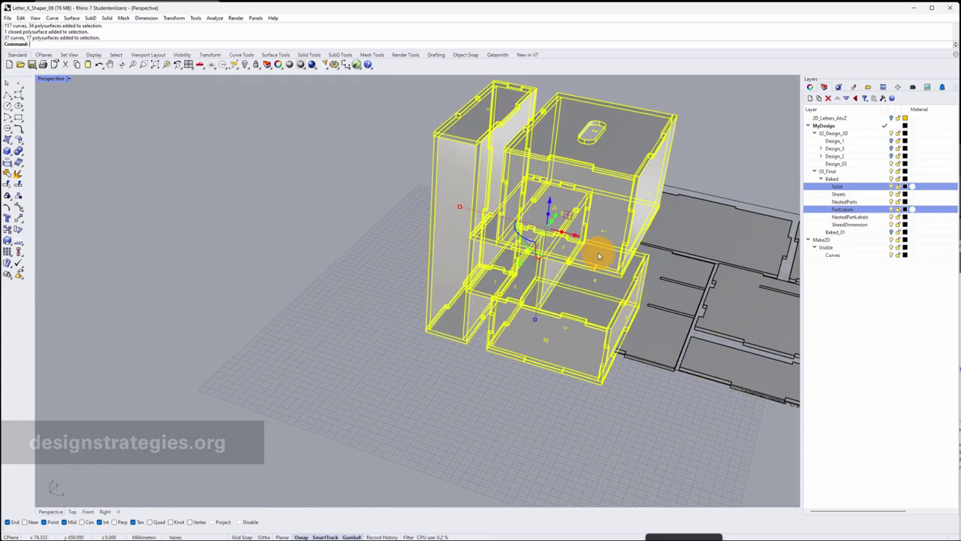
{"action": "left_click_drag", "start_coordinate": [572, 238], "coordinate": [322, 305]}
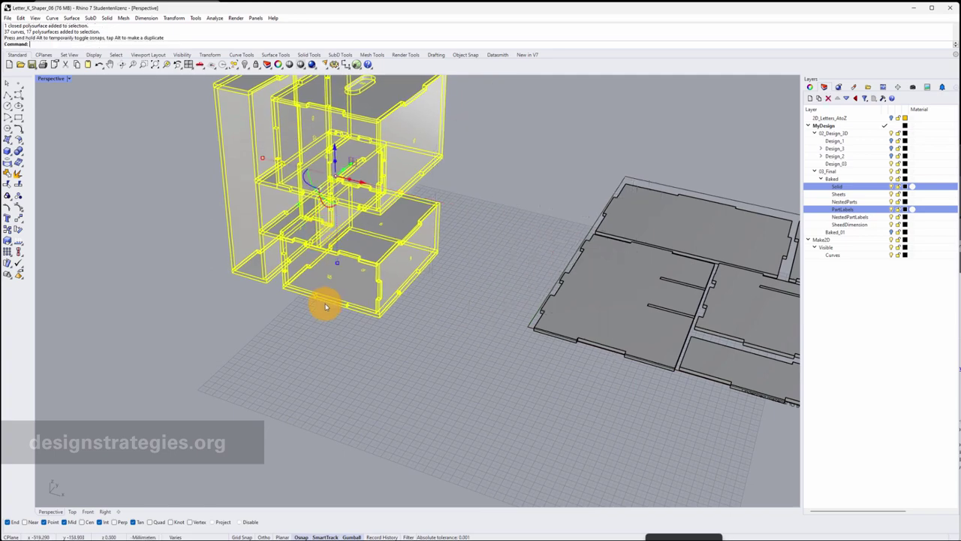
Inspect the moved letter K from the opposite side, including the small middle panel, its finger joints and the part labels.
{"action": "scroll", "coordinate": [365, 288], "scroll_direction": "down", "scroll_amount": 3}
{"action": "right_click_drag", "start_coordinate": [398, 235], "coordinate": [472, 294]}
{"action": "left_click", "coordinate": [529, 296]}
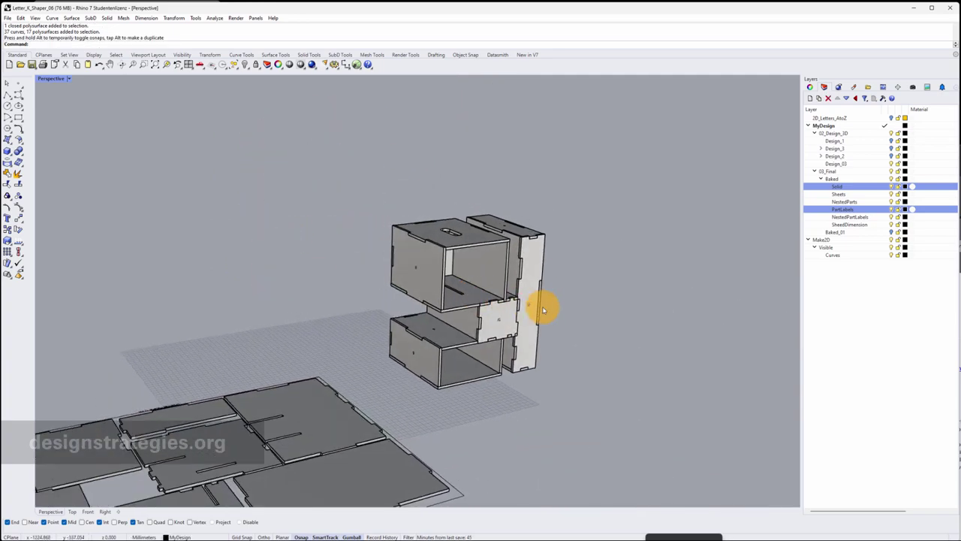
{"action": "scroll", "coordinate": [545, 306], "scroll_direction": "up", "scroll_amount": 7}
{"action": "scroll", "coordinate": [549, 307], "scroll_direction": "up", "scroll_amount": 3}
{"action": "left_click", "coordinate": [386, 345]}
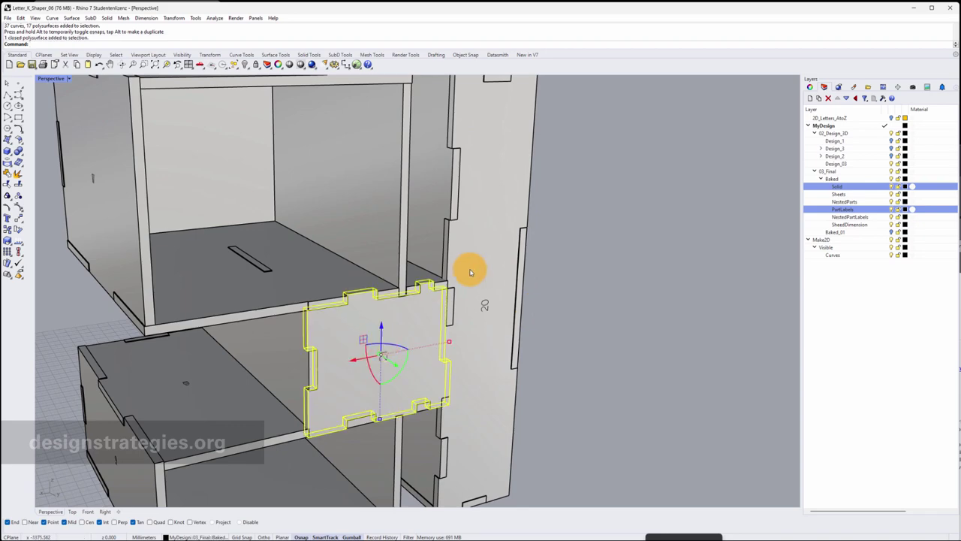
{"action": "left_click", "coordinate": [486, 273]}
{"action": "key", "text": "ctrl+a"}
{"action": "scroll", "coordinate": [365, 281], "scroll_direction": "down", "scroll_amount": 7}
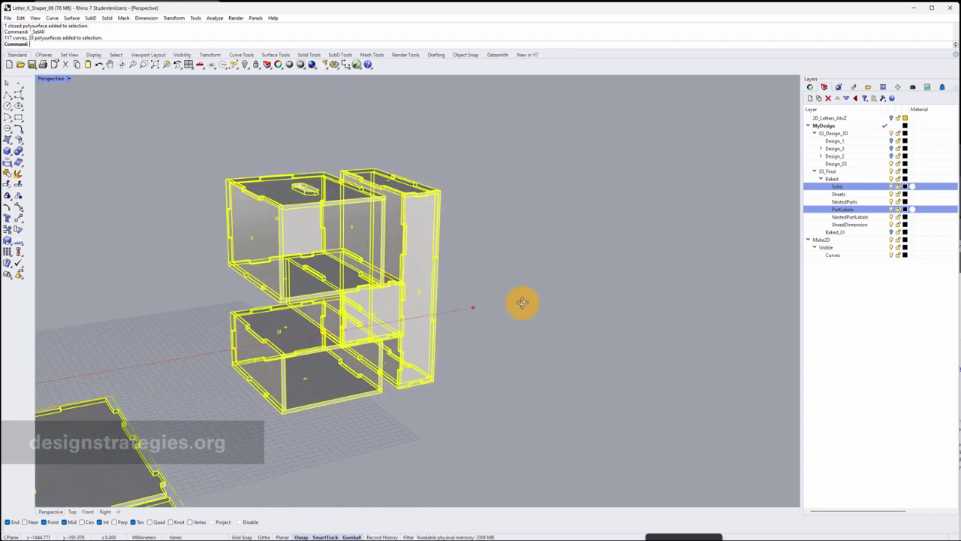
{"action": "right_click_drag", "start_coordinate": [521, 303], "coordinate": [565, 302]}
{"action": "left_click", "coordinate": [566, 305]}
Look over both nested sheets with their laid-out parts, and switch back to the Grasshopper definition.
{"action": "right_click_drag", "start_coordinate": [230, 353], "coordinate": [291, 368]}
{"action": "scroll", "coordinate": [368, 354], "scroll_direction": "down", "scroll_amount": 6}
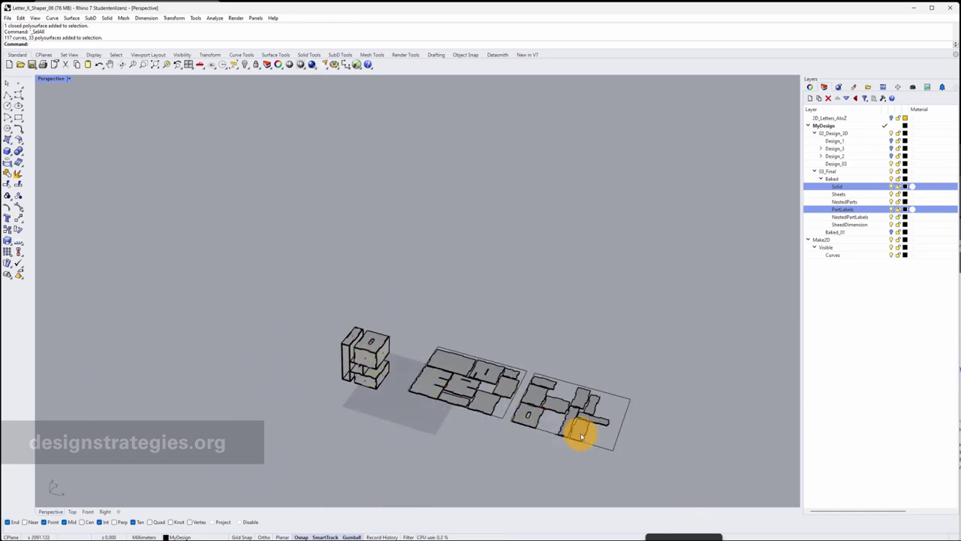
{"action": "scroll", "coordinate": [583, 433], "scroll_direction": "up", "scroll_amount": 2}
{"action": "scroll", "coordinate": [583, 433], "scroll_direction": "up", "scroll_amount": 3}
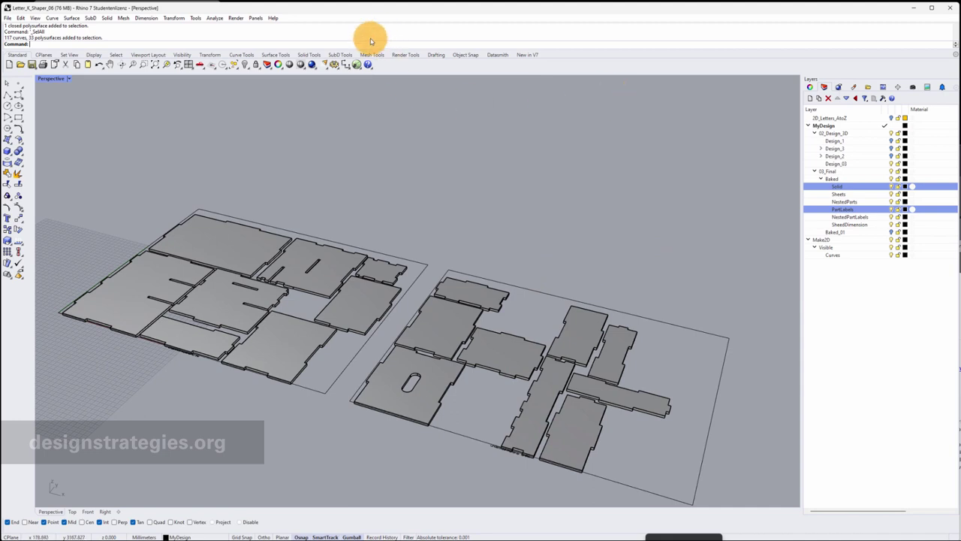
{"action": "left_click", "coordinate": [358, 65]}
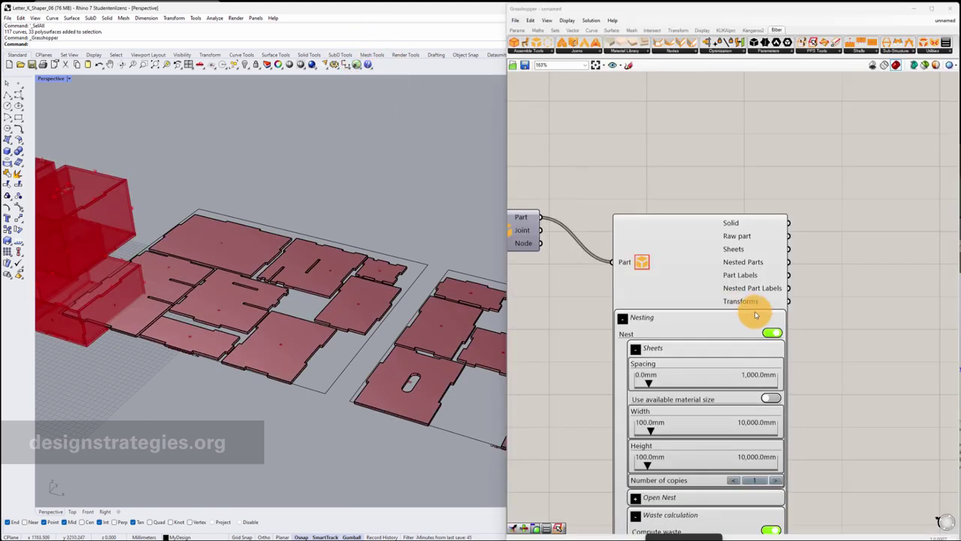